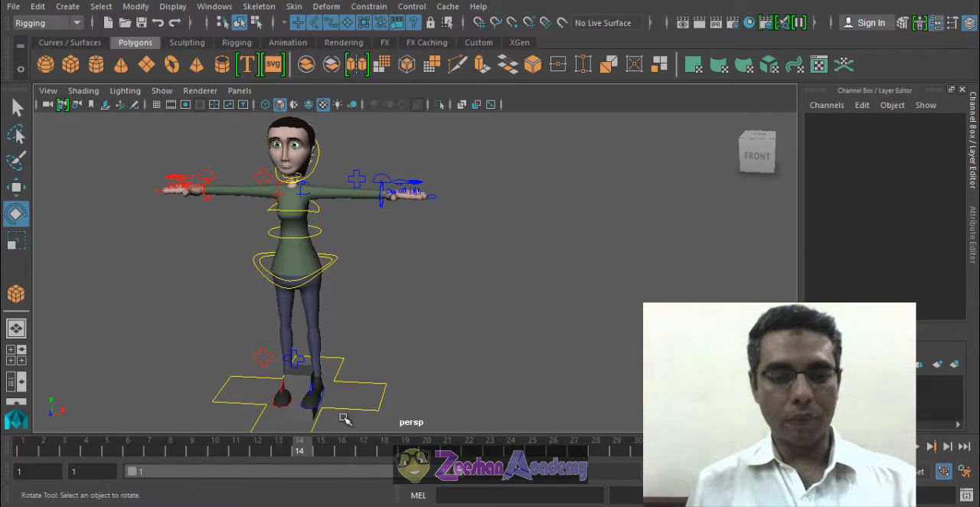
Examine the character rig and its control curves from the front, the side and around the hands
middle_click_drag(291, 289, 411, 309, "alt")
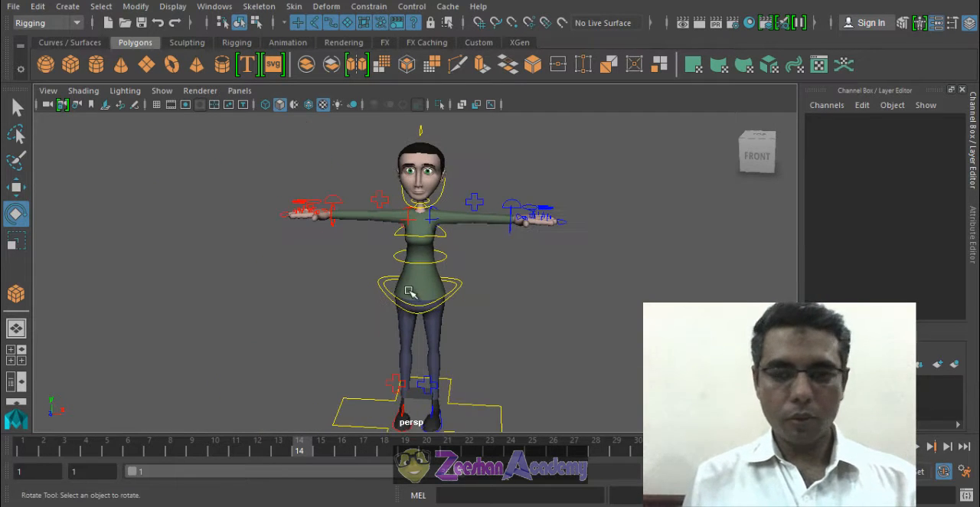
middle_click_drag(526, 350, 445, 334, "alt")
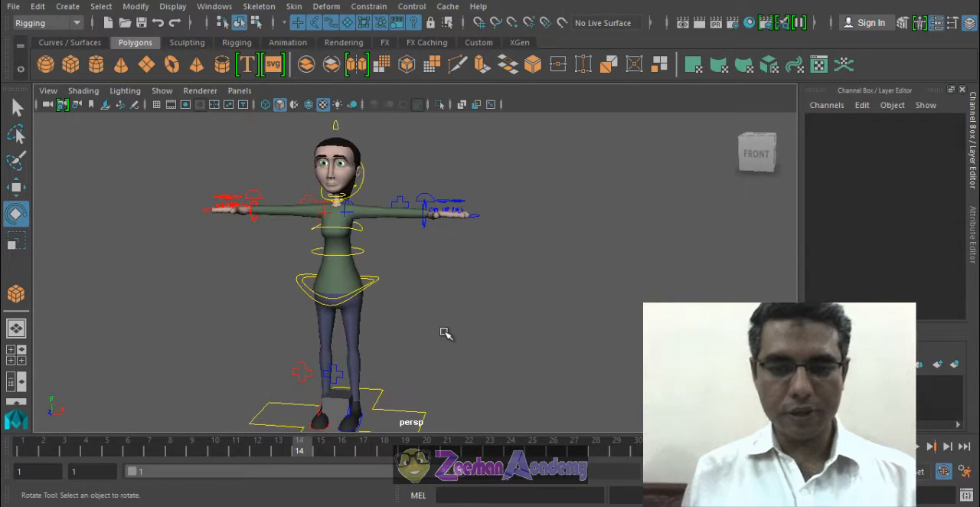
left_click_drag(418, 350, 362, 290, "alt")
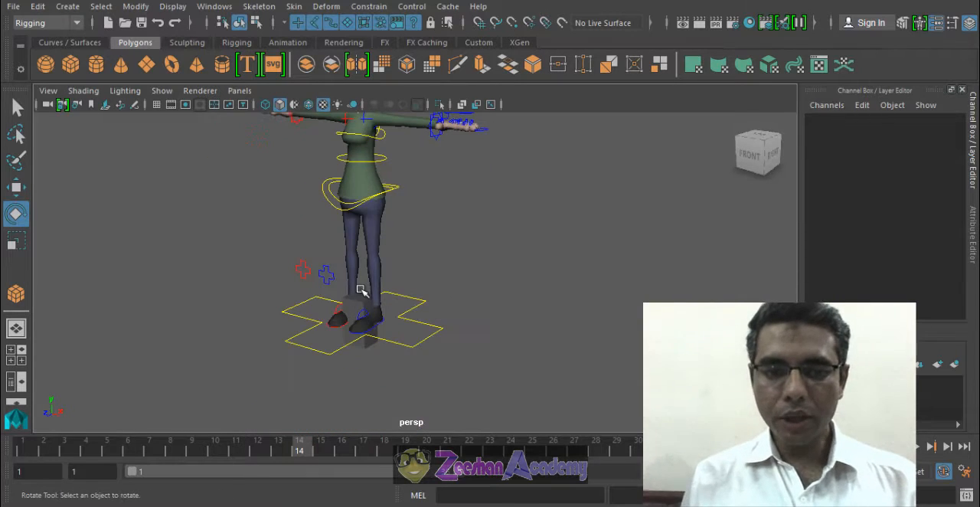
middle_click_drag(391, 252, 379, 345, "alt")
left_click_drag(380, 344, 329, 346, "alt")
right_click_drag(329, 346, 532, 375, "alt")
middle_click_drag(384, 302, 418, 378, "alt")
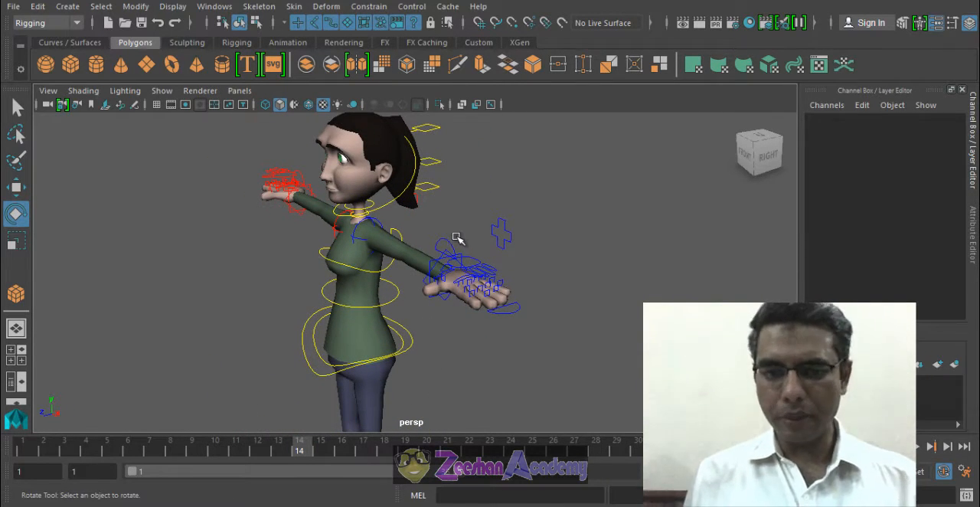
left_click_drag(365, 372, 497, 241, "alt")
Pose the left arm IK control at frame 1 with the hand at the hip, translated about -12.55, -9.59, 4.4 and rotated about 50, -56, -134
left_click(521, 274)
left_click_drag(485, 300, 389, 356, "alt")
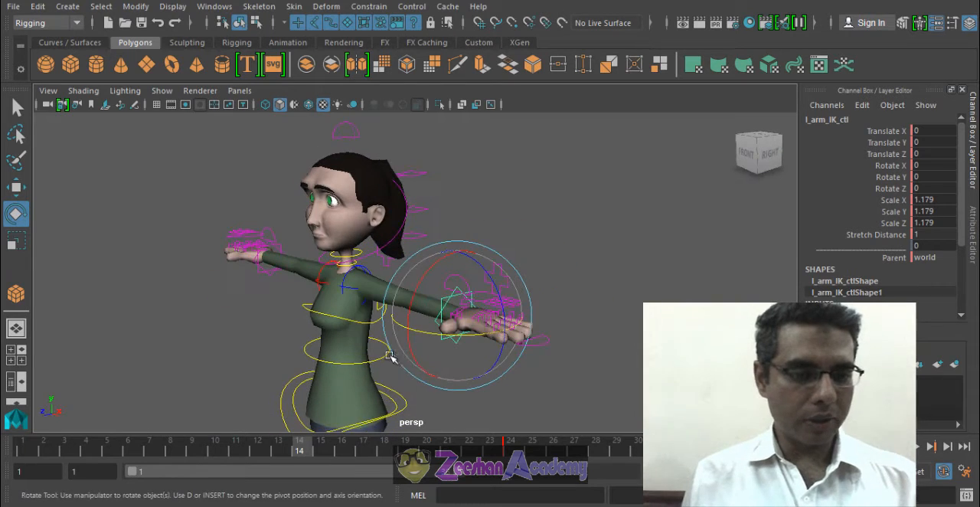
left_click_drag(45, 447, 20, 450)
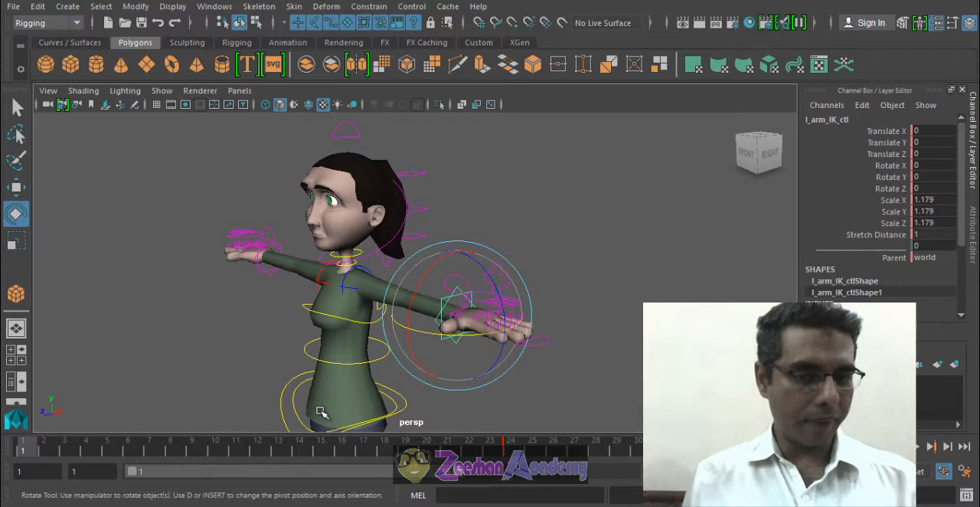
left_click_drag(442, 320, 384, 441, "alt")
key("w")
key("e")
left_click_drag(421, 368, 374, 349)
left_click_drag(468, 336, 419, 356, "alt")
left_click_drag(357, 334, 336, 296)
left_click_drag(343, 314, 393, 306, "alt")
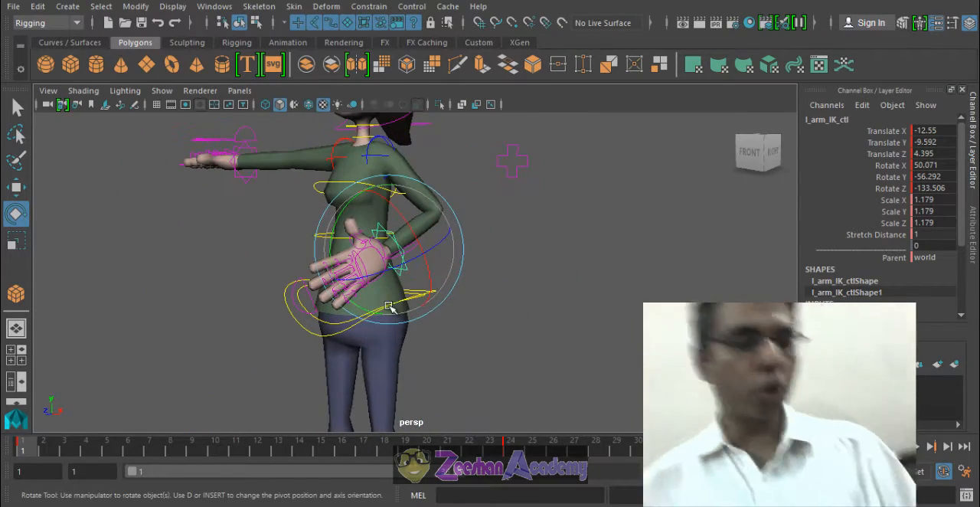
At frame 10, extend the left arm forward with its IK control, translated about -15.32, -0.67, 12.43 and rotated about 96, -55, -177
left_click_drag(390, 197, 293, 192, "alt")
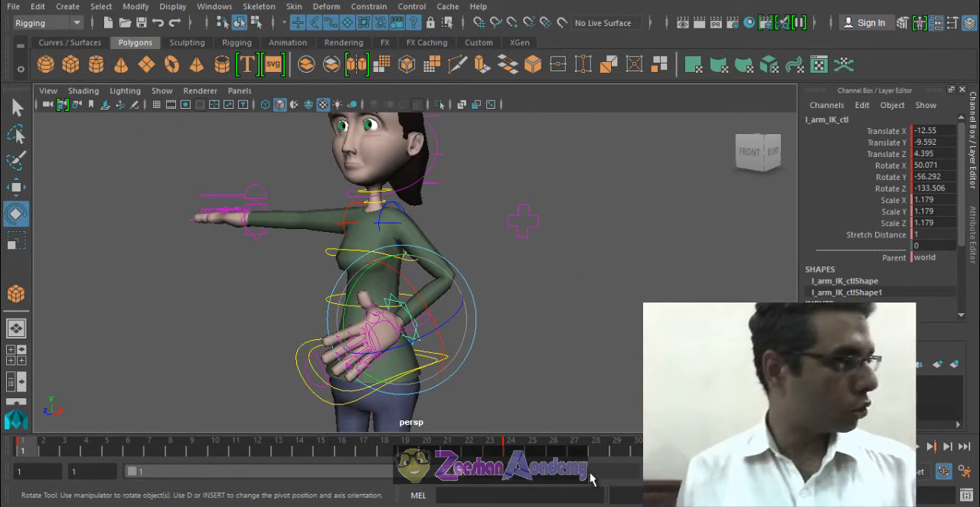
left_click_drag(519, 414, 455, 373, "alt")
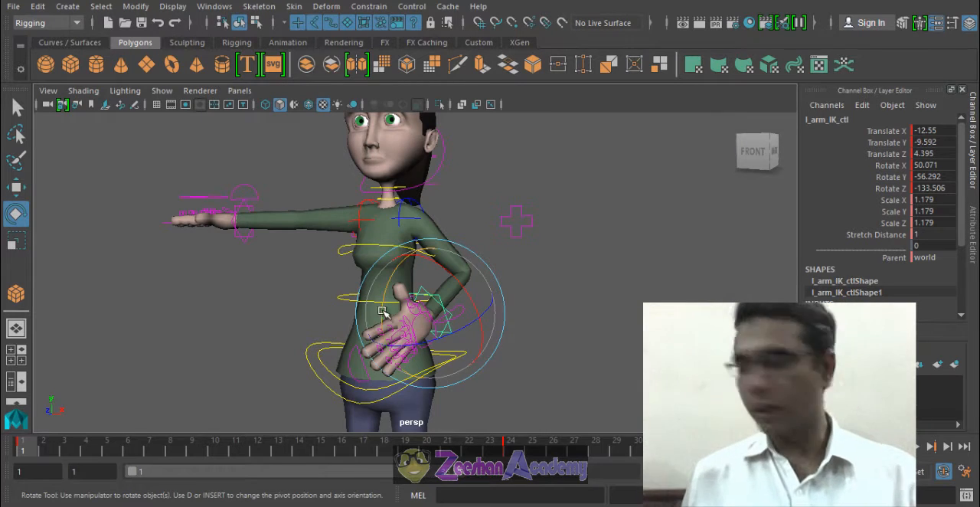
left_click_drag(389, 332, 471, 329, "alt")
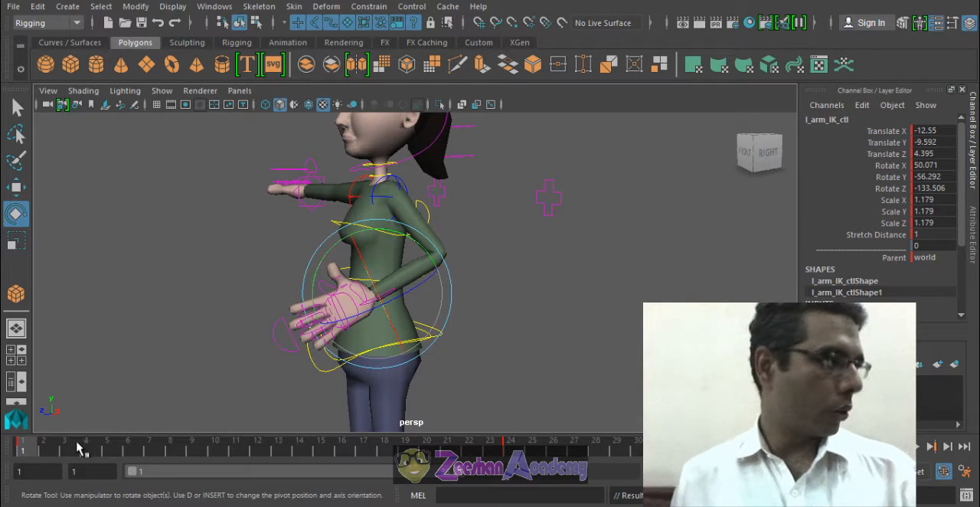
left_click_drag(61, 454, 208, 473)
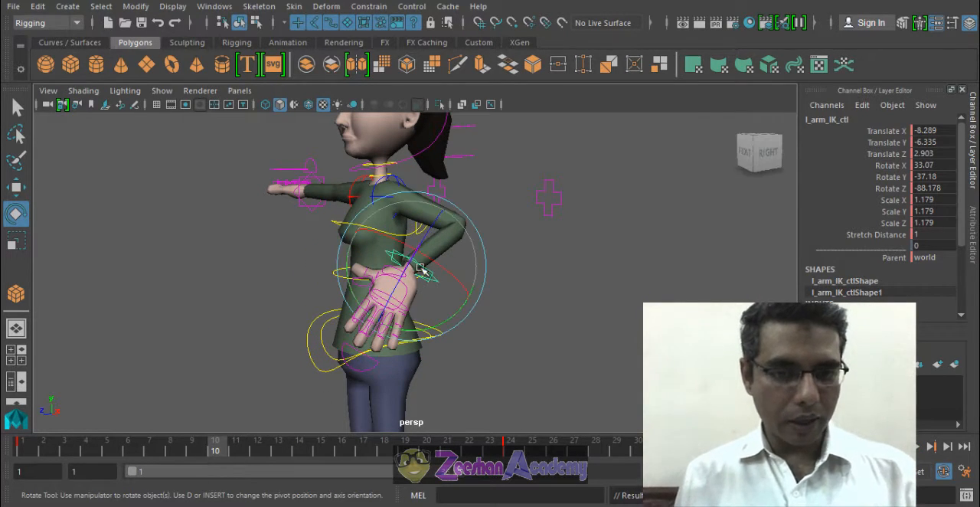
key("w")
left_click_drag(420, 268, 272, 177)
key("e")
left_click_drag(307, 215, 290, 224)
left_click_drag(330, 158, 346, 180)
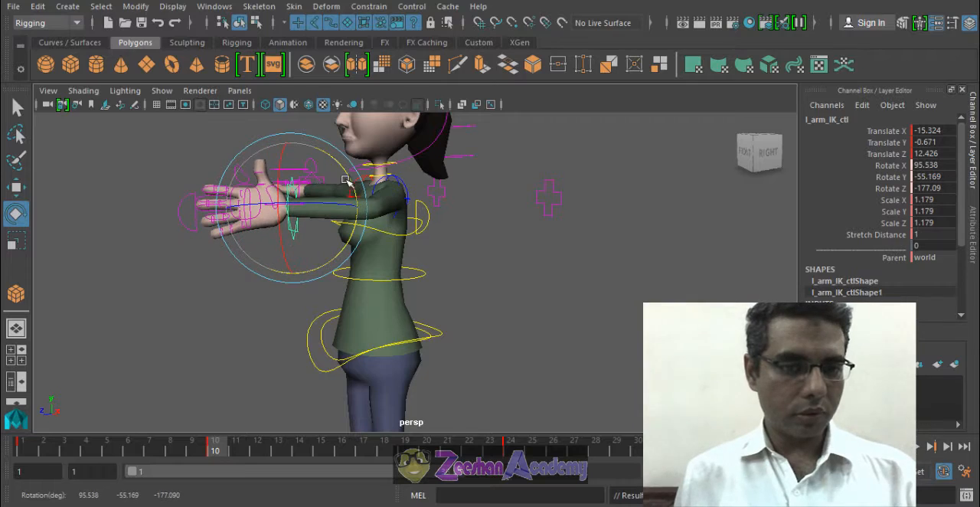
Refine the left arm IK control's pose at frame 10 to about -13.68, -0.88, 13.99 in translation and 97, -51, -186 in rotation
left_click_drag(261, 300, 436, 300, "alt")
key("w")
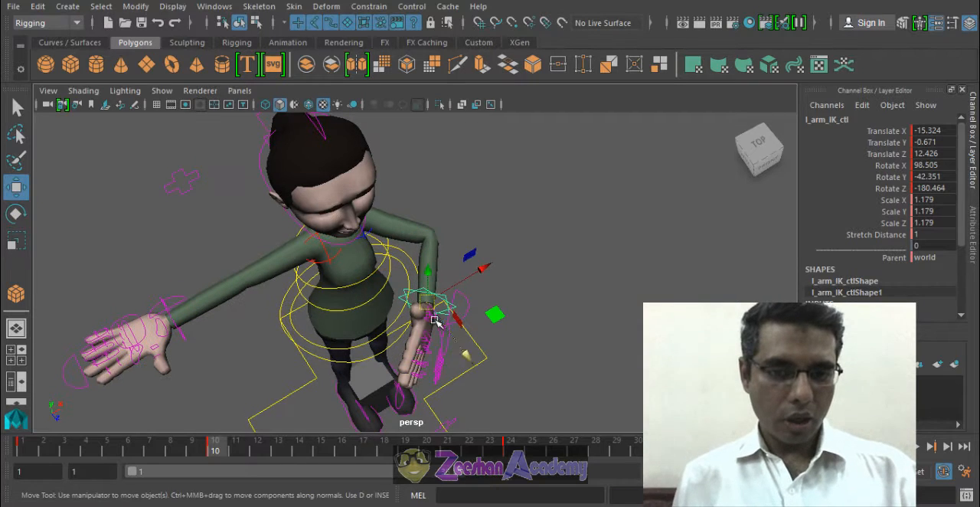
mouse_move(444, 360)
middle_mouse_down()
mouse_move(457, 366)
mouse_move(451, 360)
middle_mouse_up()
key("e")
left_click(450, 356)
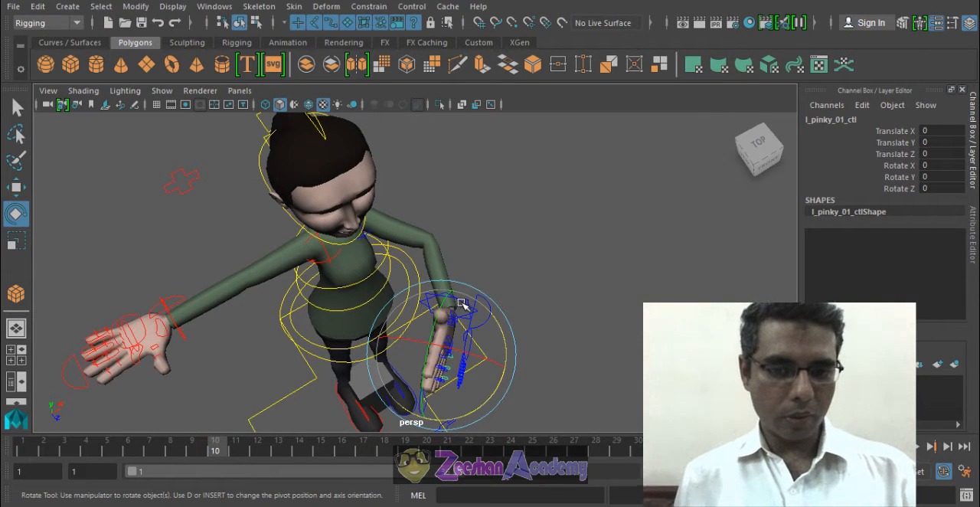
key("w")
left_click(467, 314)
key("e")
left_click_drag(467, 338, 427, 286)
Lower the left arm's pole vector control to about -7.42 in Translate Y and key it at frames 10 and 1
middle_click_drag(431, 213, 420, 251, "alt")
left_click(430, 182)
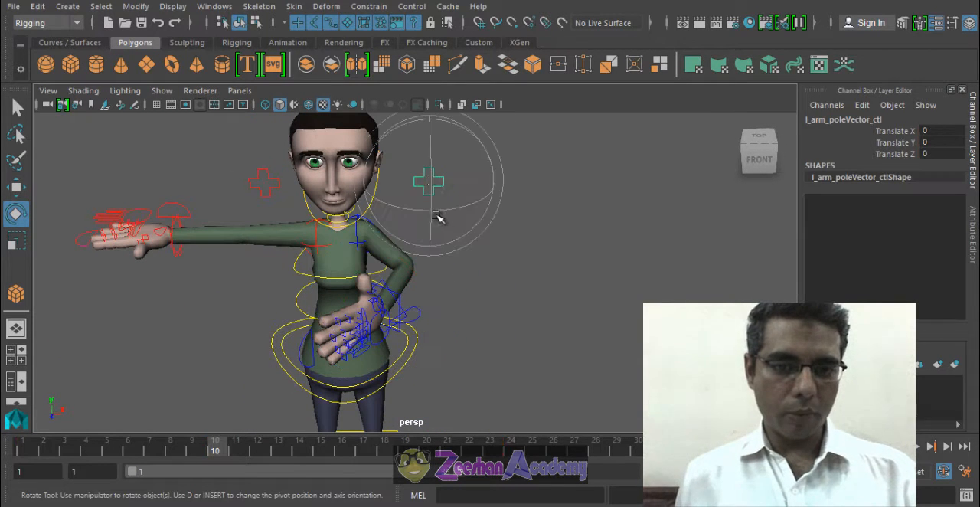
key("w")
left_click_drag(429, 125, 424, 176)
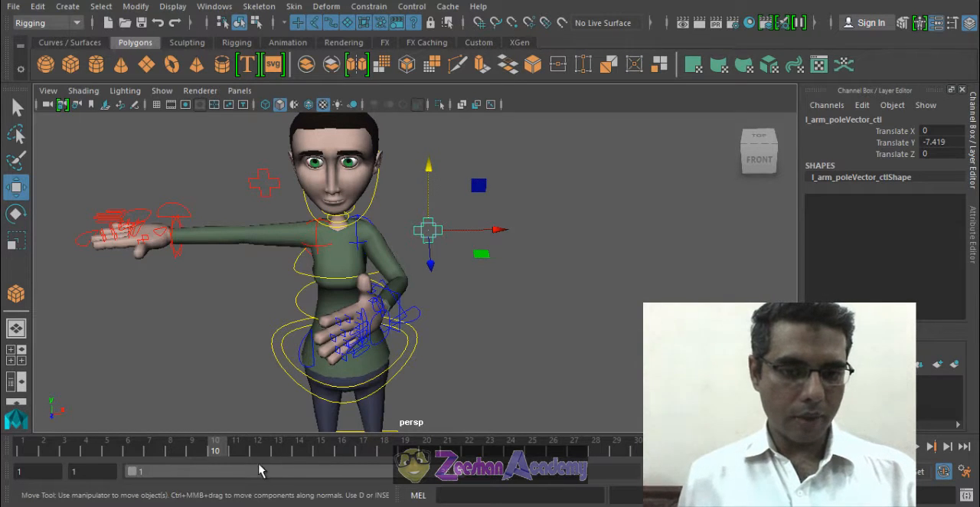
key("s")
mouse_move(224, 447)
left_mouse_down()
mouse_move(2, 461)
mouse_move(237, 463)
mouse_move(224, 462)
left_mouse_up()
left_click_drag(418, 243, 398, 245, "alt")
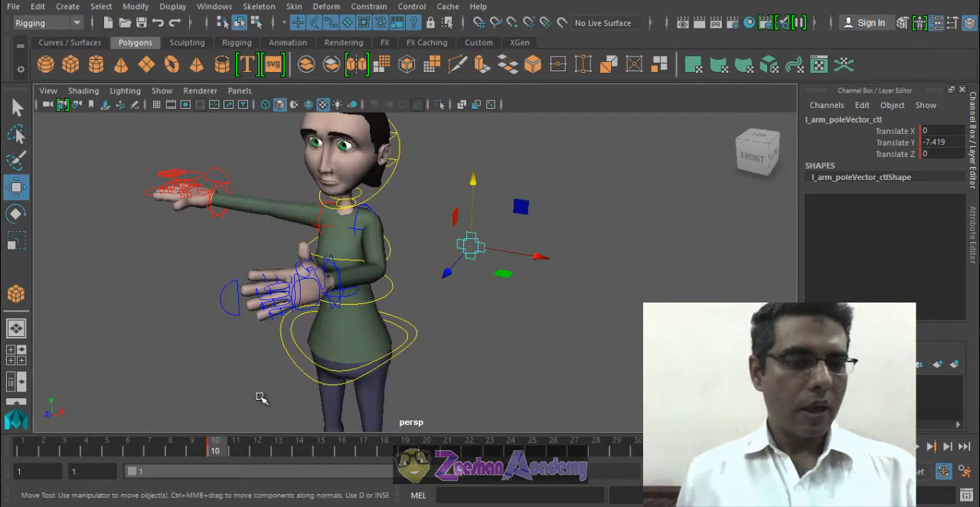
left_click_drag(234, 459, 215, 450)
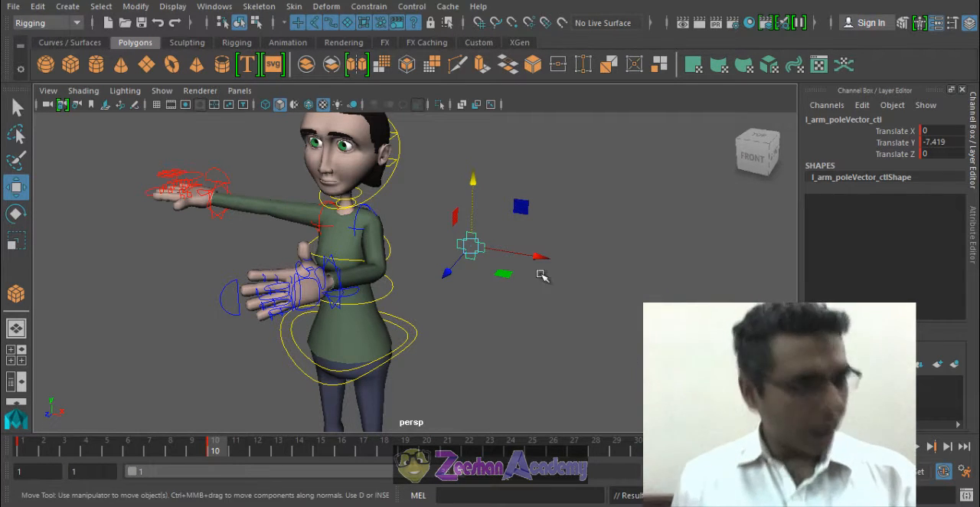
Rotate the left arm IK control at frame 10 to about 107, -72, -202
left_click_drag(381, 309, 469, 282, "alt")
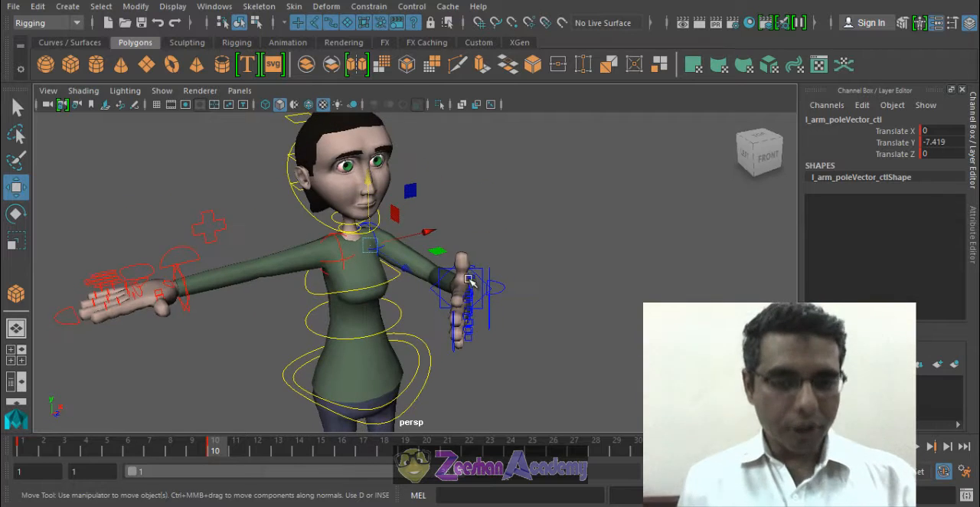
left_click(442, 290)
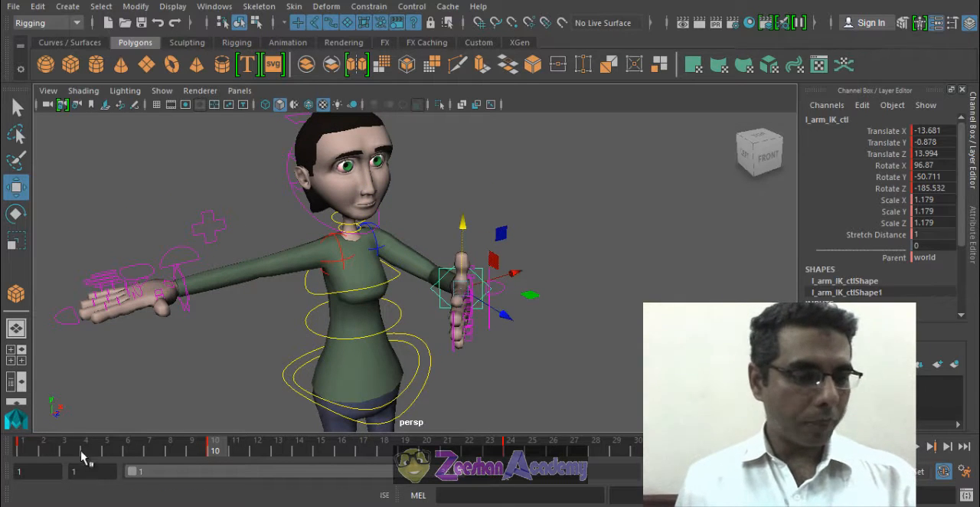
left_click_drag(80, 453, 213, 451)
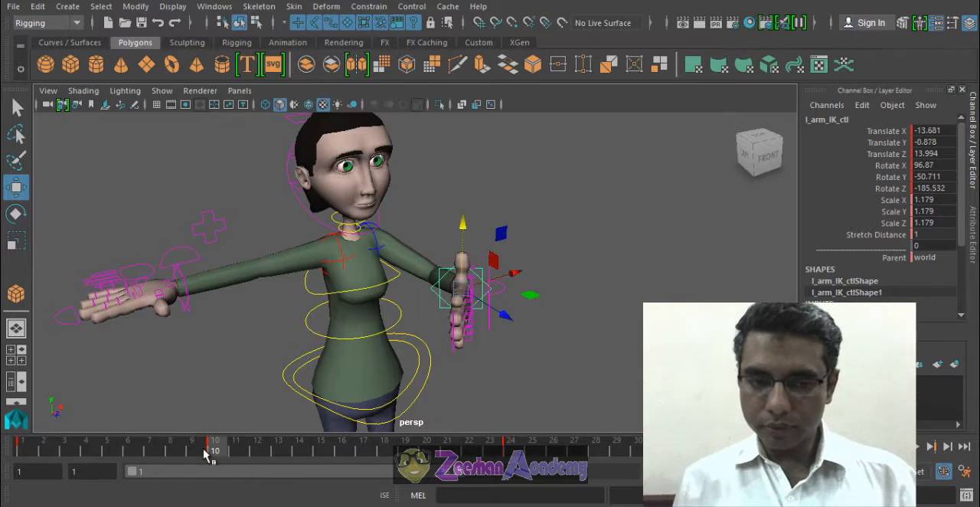
left_click_drag(426, 327, 461, 331, "alt")
key("e")
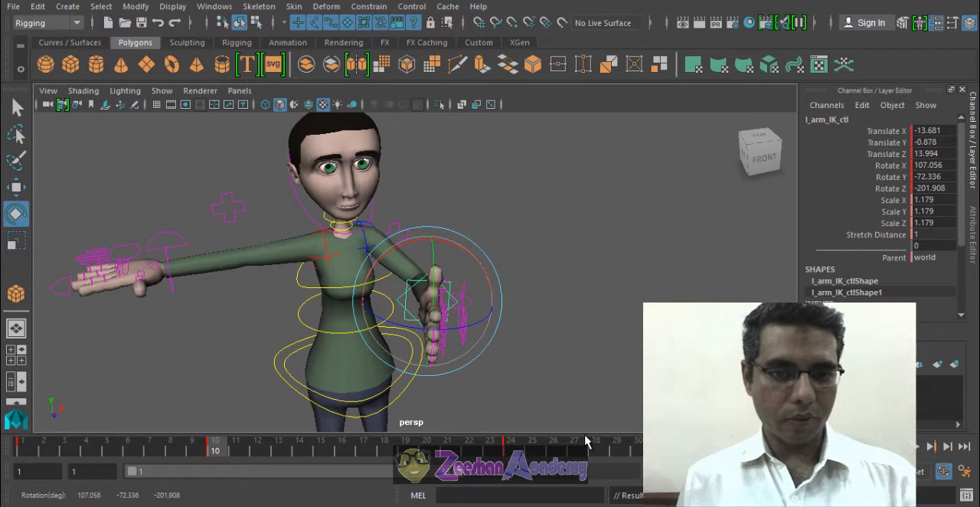
Rotate the left arm IK control at frame 16 to about 167, -51, -261 so the raised hand points upward
left_click(510, 444)
left_click_drag(476, 264, 306, 268, "alt")
left_click_drag(499, 451, 213, 445)
mouse_move(290, 254)
left_mouse_down("alt")
mouse_move(285, 304)
mouse_move(287, 267)
left_mouse_up("alt")
left_click_drag(235, 445, 342, 444)
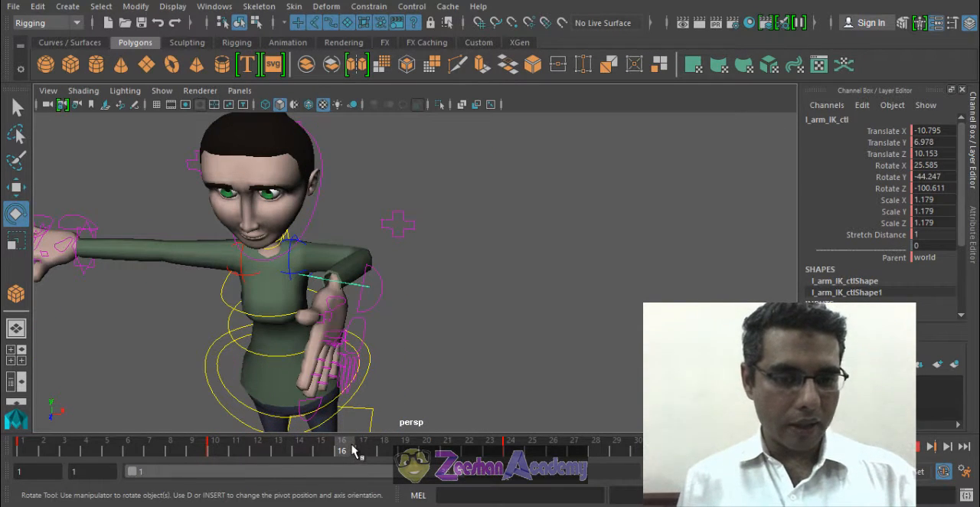
left_click_drag(428, 266, 446, 221, "alt")
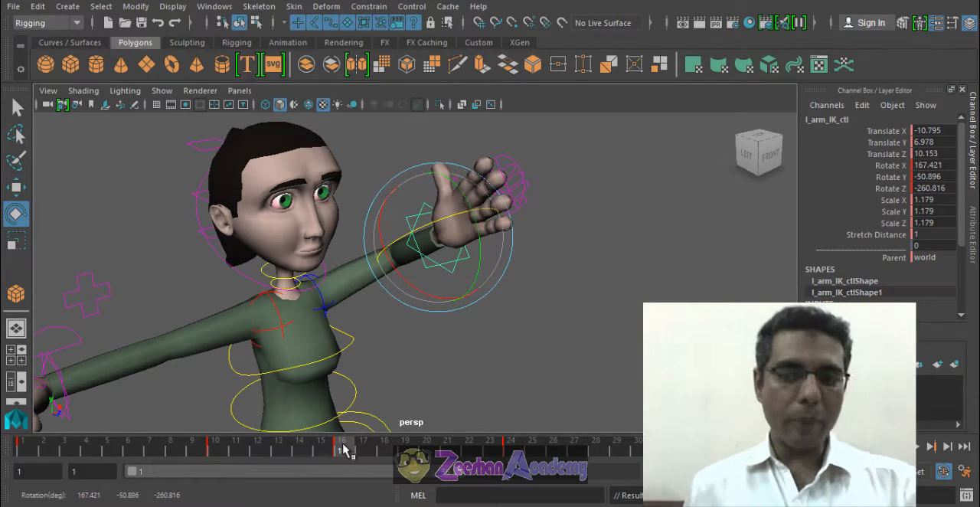
Rotate the left arm IK control at frame 21 to key a new hand orientation before the frame 24 pose
left_click_drag(341, 452, 509, 455)
left_click_drag(639, 249, 519, 420, "alt")
left_click(448, 453)
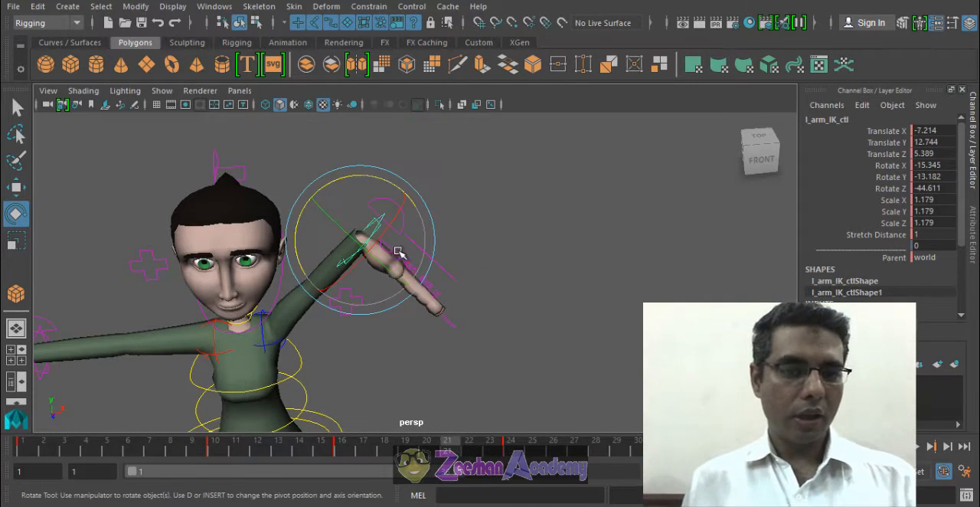
left_click_drag(387, 265, 417, 180)
At frame 10, reset the left arm IK control's rotations to 0, then rotate the hand to about -76, -104, 0
left_click_drag(465, 447, 225, 444)
middle_click_drag(280, 420, 336, 338, "alt")
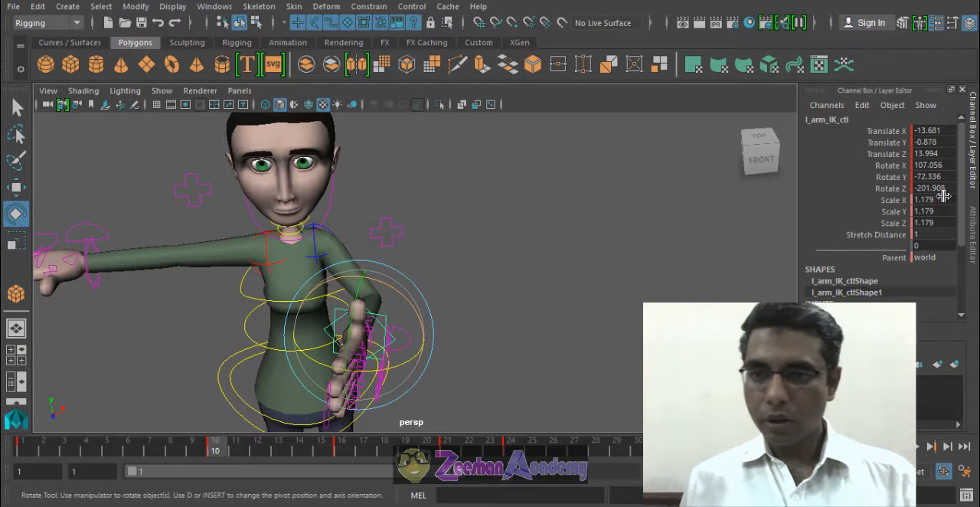
left_click_drag(934, 188, 940, 165)
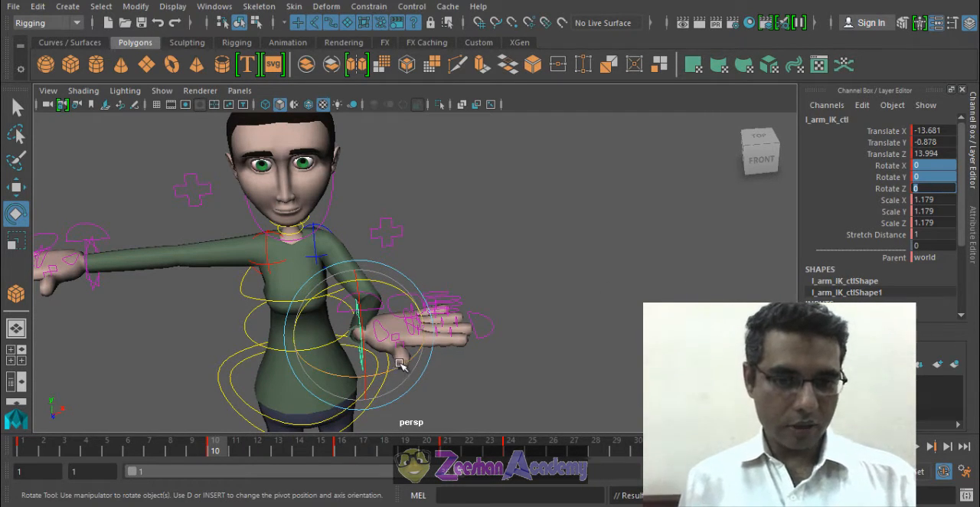
left_click_drag(405, 369, 379, 375)
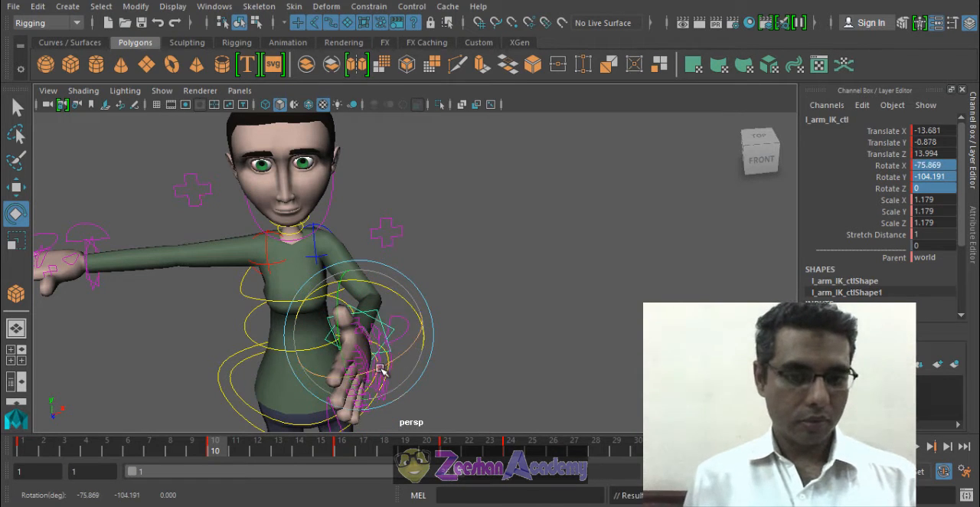
Review the left hand's rotation from frame 10 to frame 17, around the frame 16 pose
left_click_drag(226, 455, 338, 451)
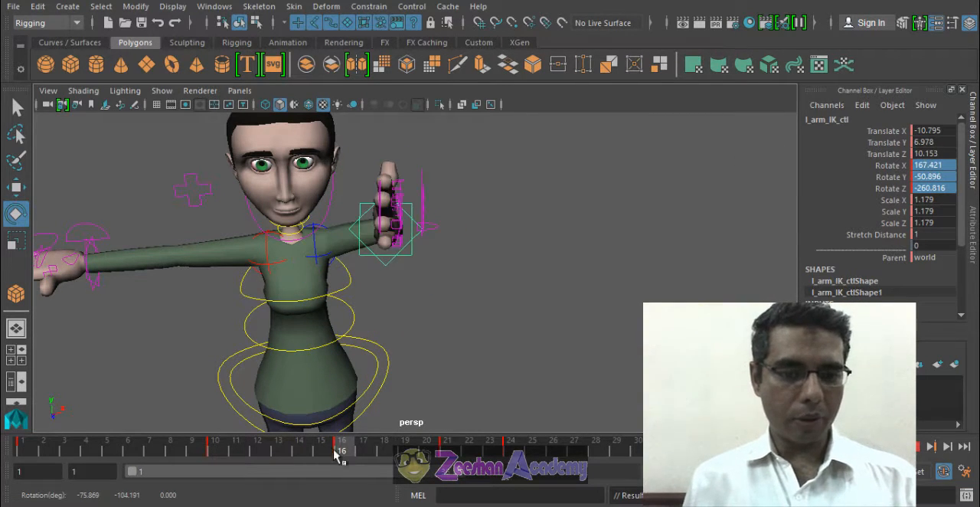
middle_click_drag(536, 257, 494, 317, "alt")
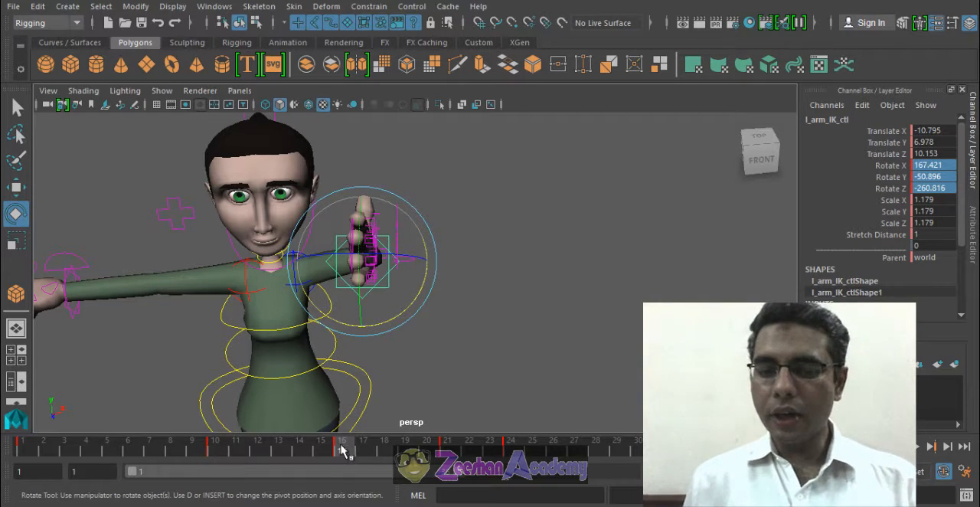
mouse_move(346, 451)
left_mouse_down()
mouse_move(446, 448)
mouse_move(343, 470)
mouse_move(447, 458)
mouse_move(363, 458)
left_mouse_up()
left_click_drag(490, 302, 419, 335, "alt")
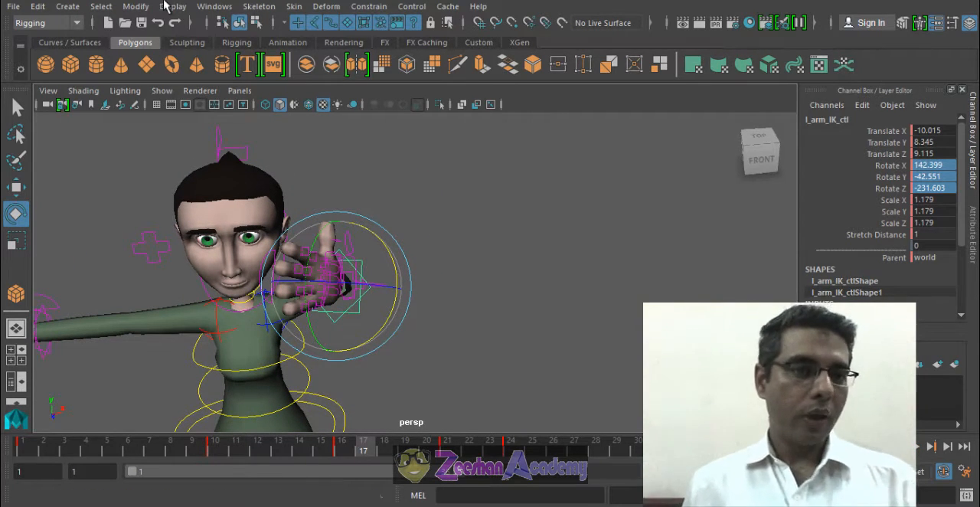
Open the Graph Editor for the left arm IK control, fit all its animation curves in view and maximize the window
left_click(214, 7)
mouse_move(260, 43)
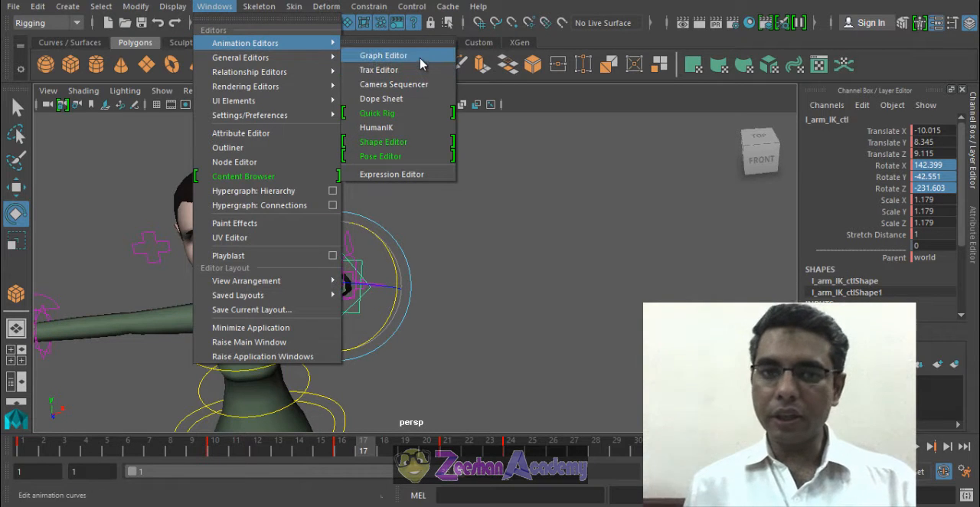
left_click(419, 60)
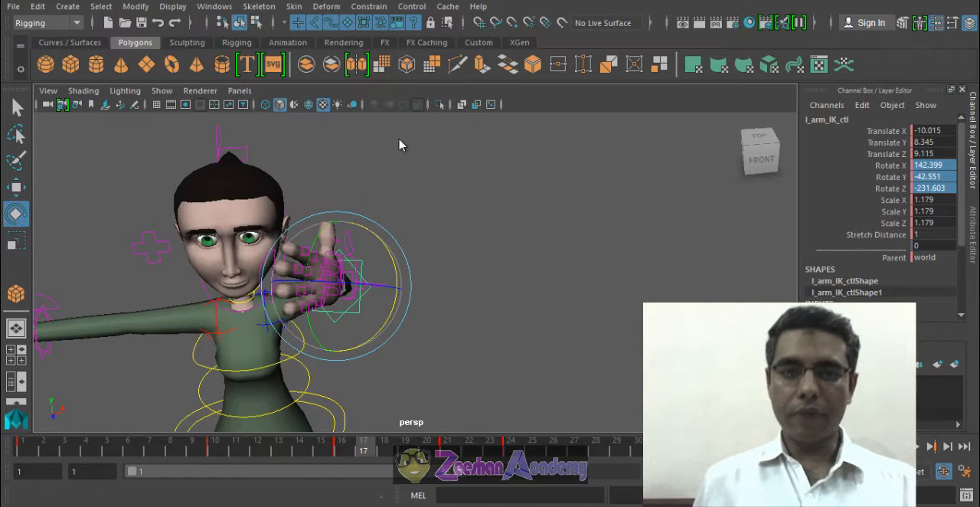
left_click_drag(418, 173, 490, 114)
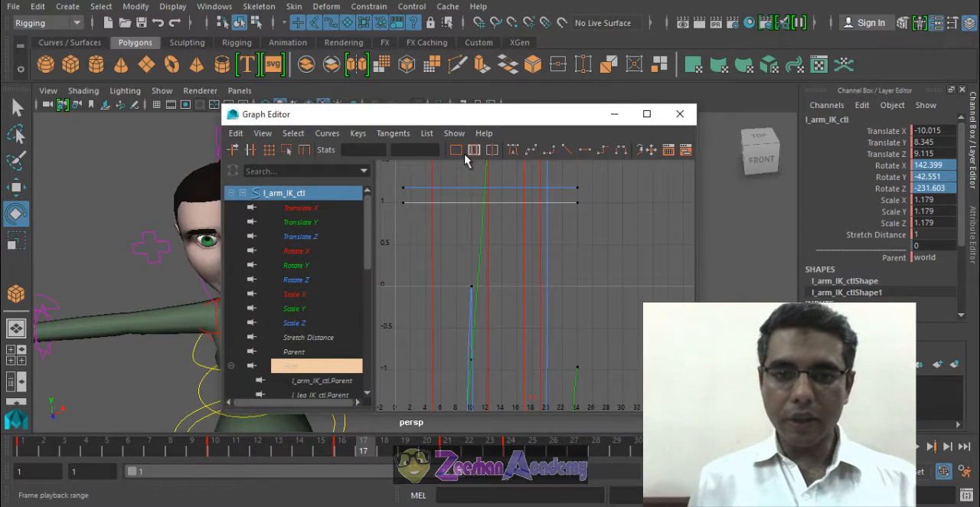
left_click(456, 151)
left_click(646, 114)
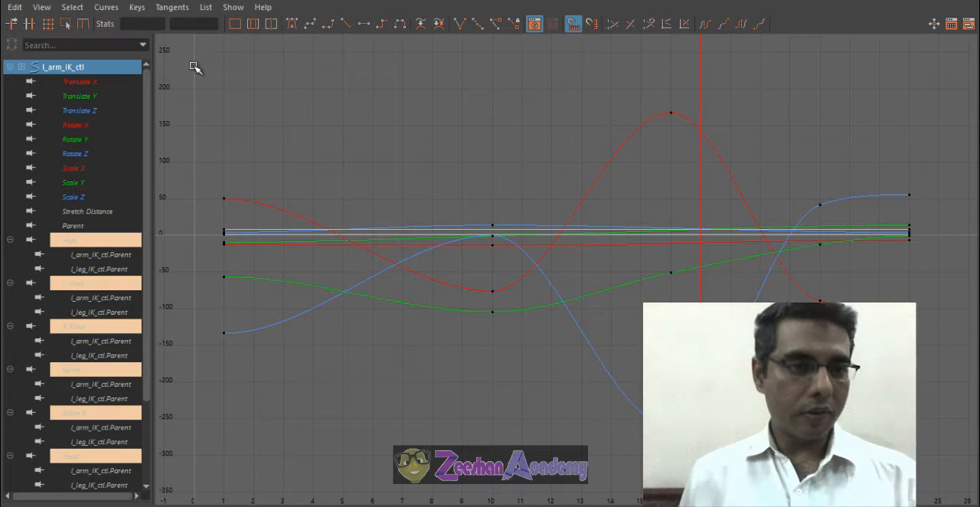
Isolate the left arm IK control's rotation curves, check the hand's pose up to frame 18, and display only the Rotate X curve
left_click_drag(91, 127, 100, 149)
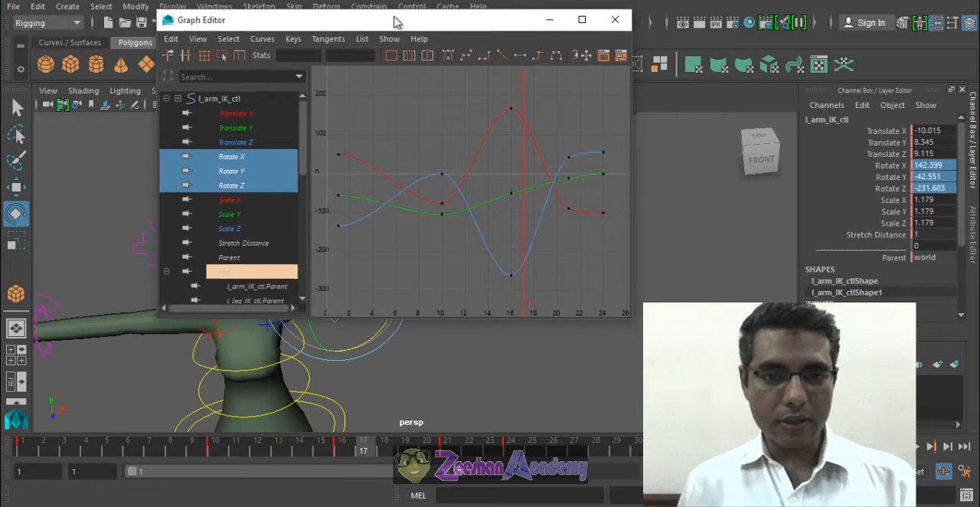
left_click_drag(386, 17, 613, 26)
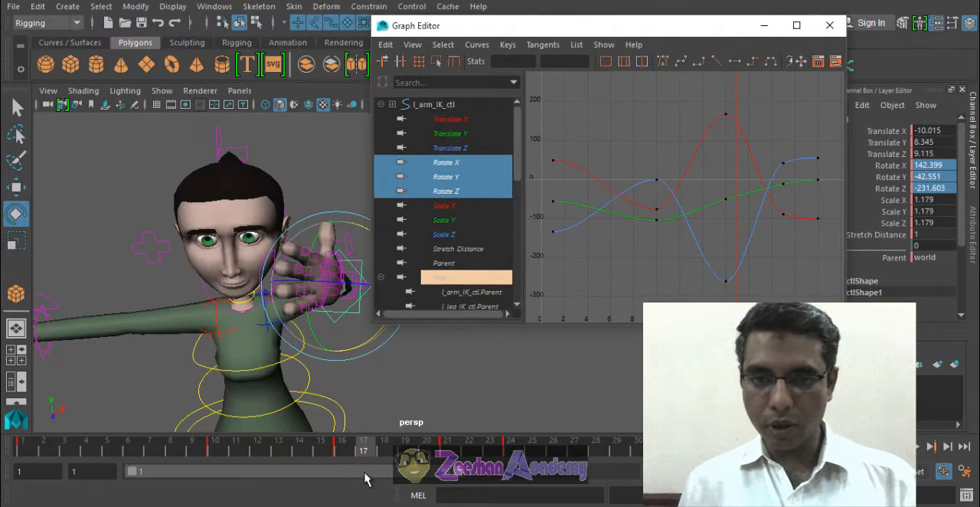
mouse_move(359, 450)
left_mouse_down()
mouse_move(328, 448)
mouse_move(385, 454)
left_mouse_up()
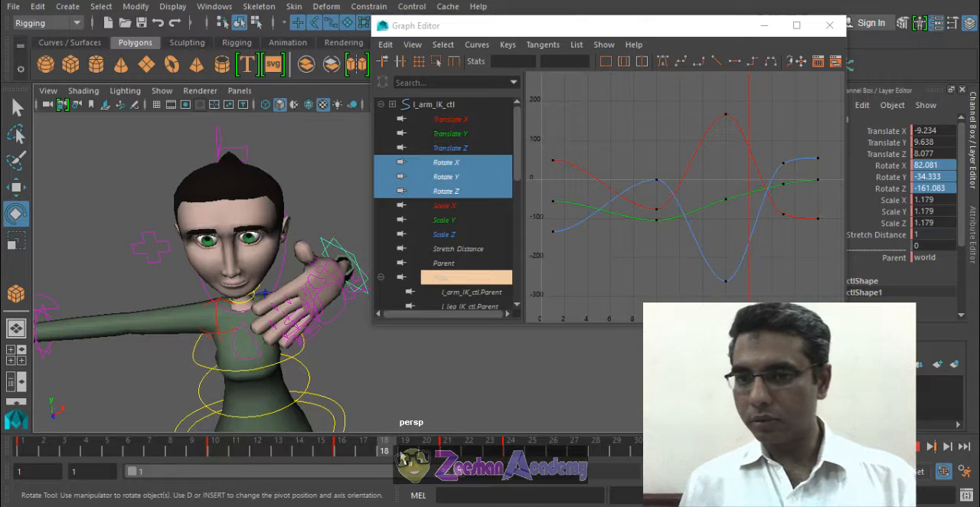
left_click(446, 163)
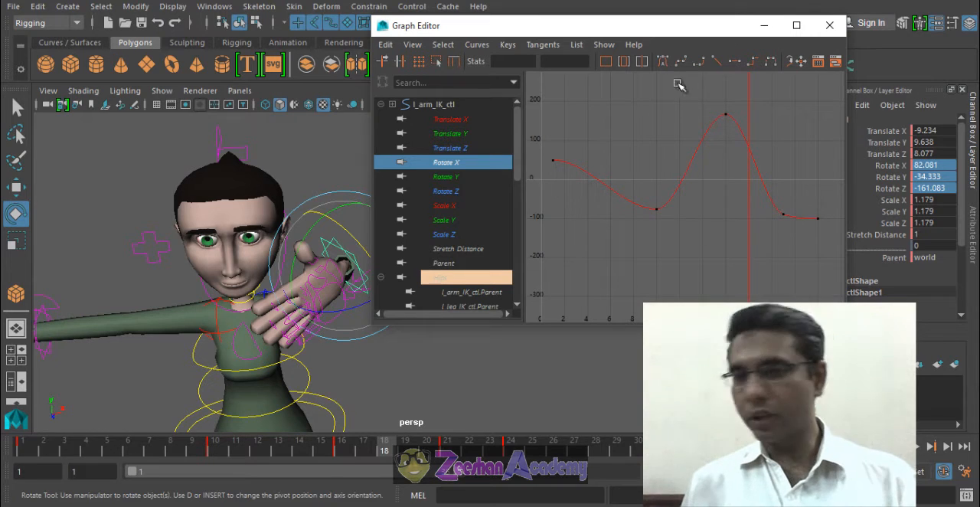
Key the left arm IK control's Rotate X, Y and Z channels at frame 10
left_click_drag(388, 450, 215, 450)
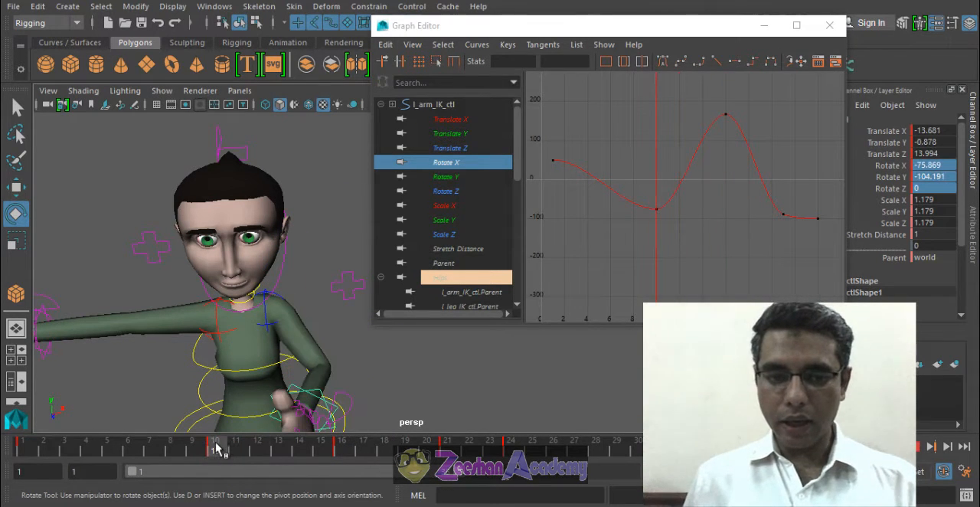
left_click_drag(337, 340, 322, 251, "alt")
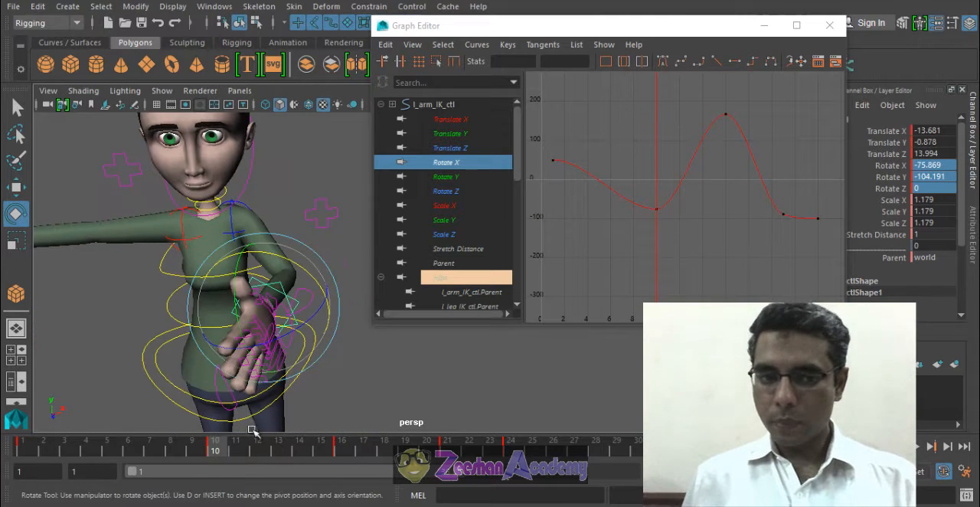
left_click(892, 165)
left_click(892, 188, "shift")
right_click(892, 189)
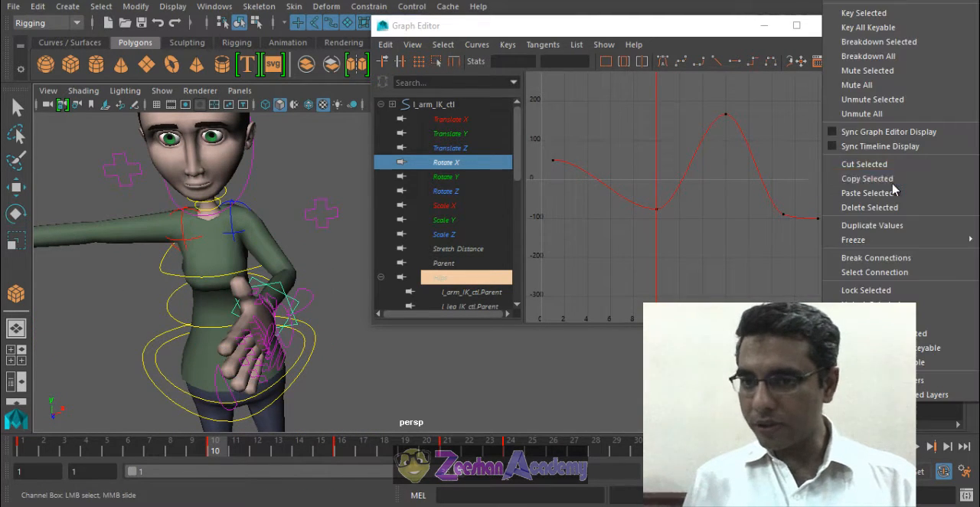
left_click(868, 13)
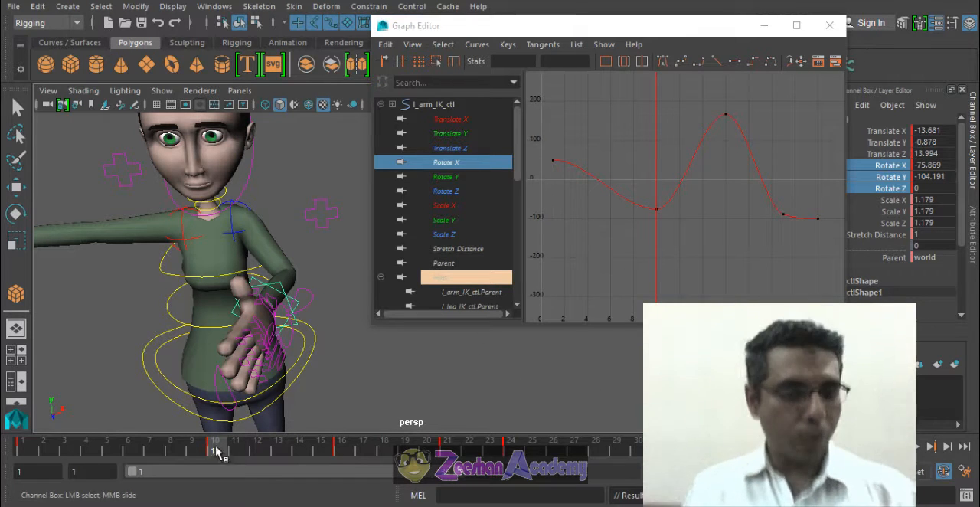
mouse_move(214, 445)
left_mouse_down()
mouse_move(53, 435)
mouse_move(207, 434)
mouse_move(215, 444)
left_mouse_up()
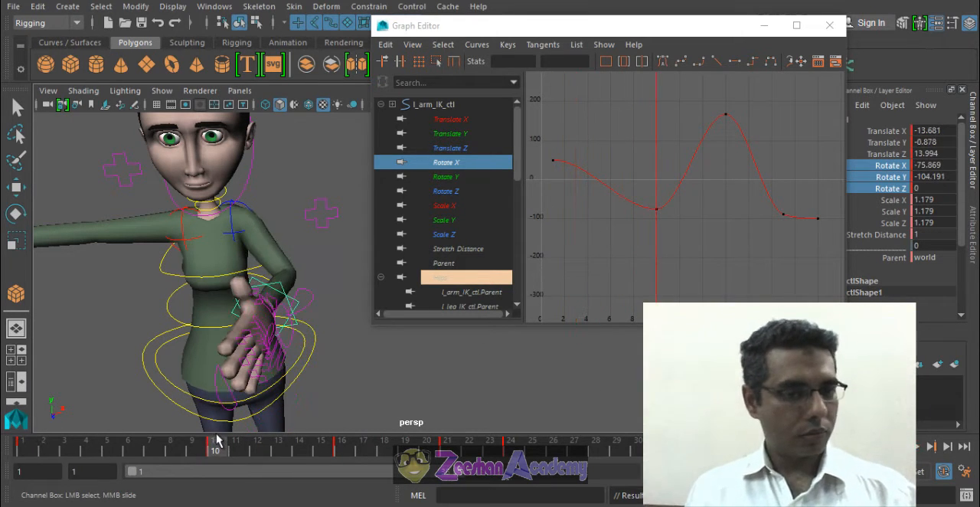
right_click(902, 175)
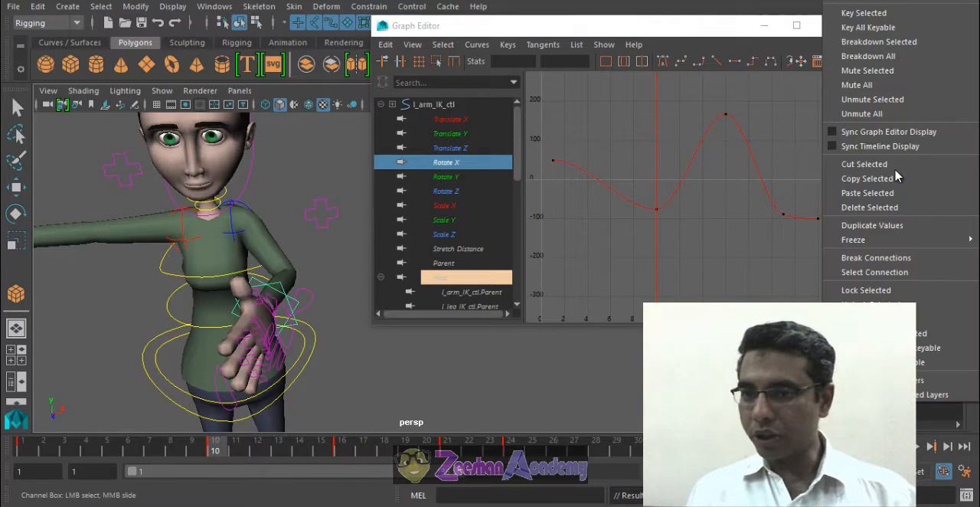
left_click(827, 13)
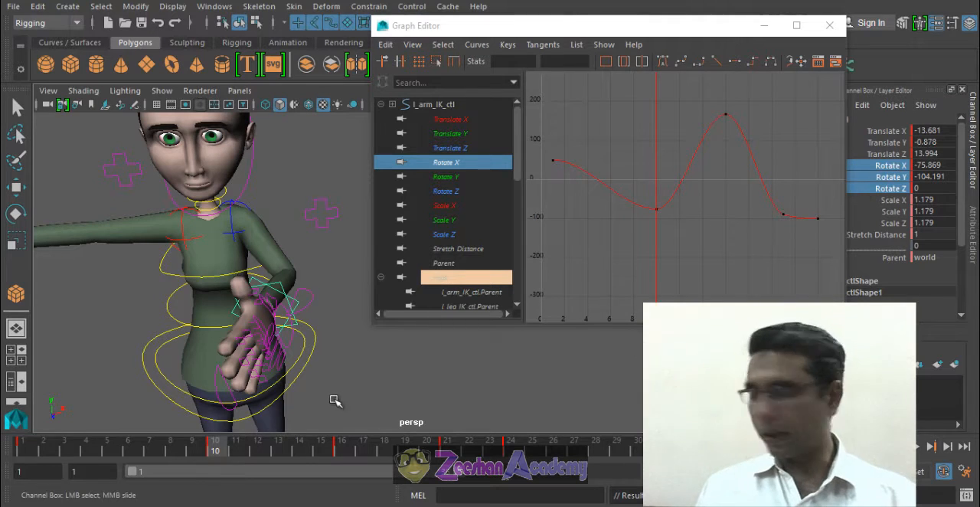
Carry the frame 10 rotation values over to frame 16 and key all three rotation channels of the left arm IK control there
left_click_drag(321, 450, 337, 453)
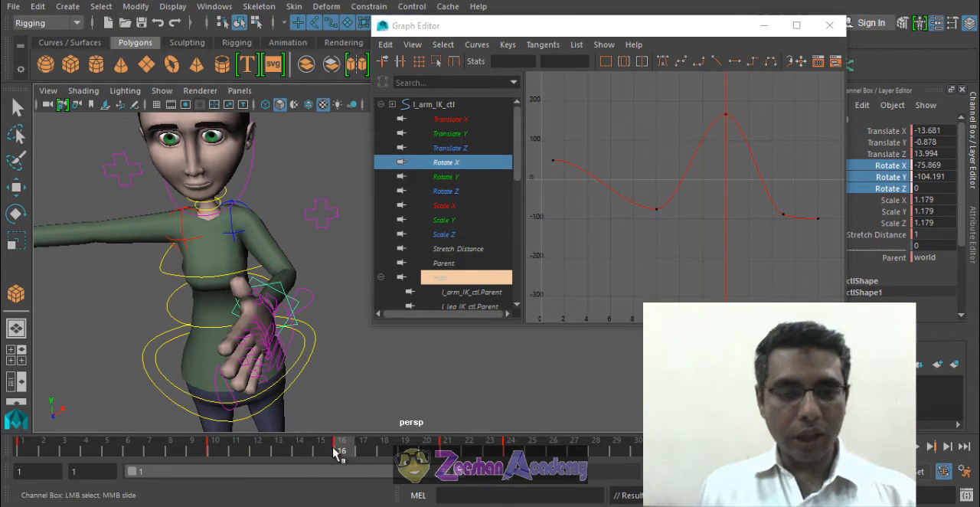
key("alt+v")
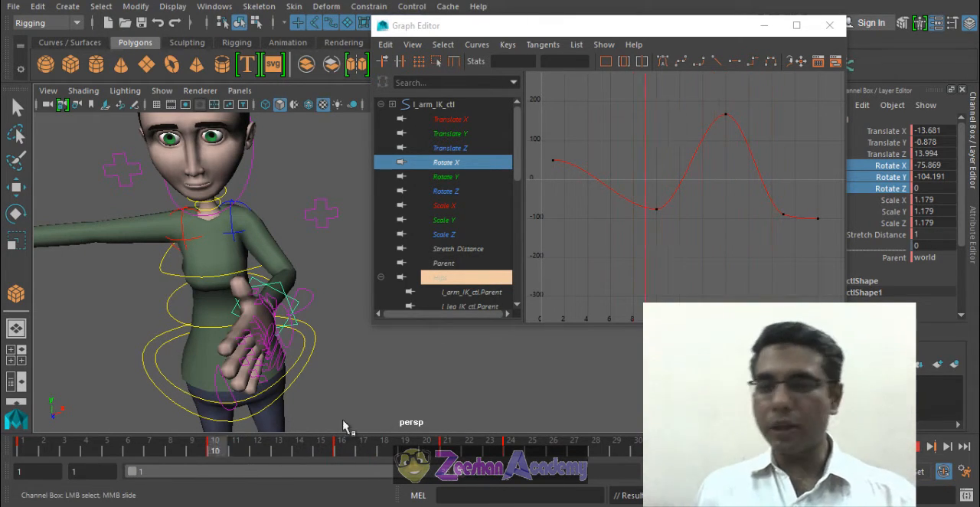
left_click_drag(363, 451, 346, 452)
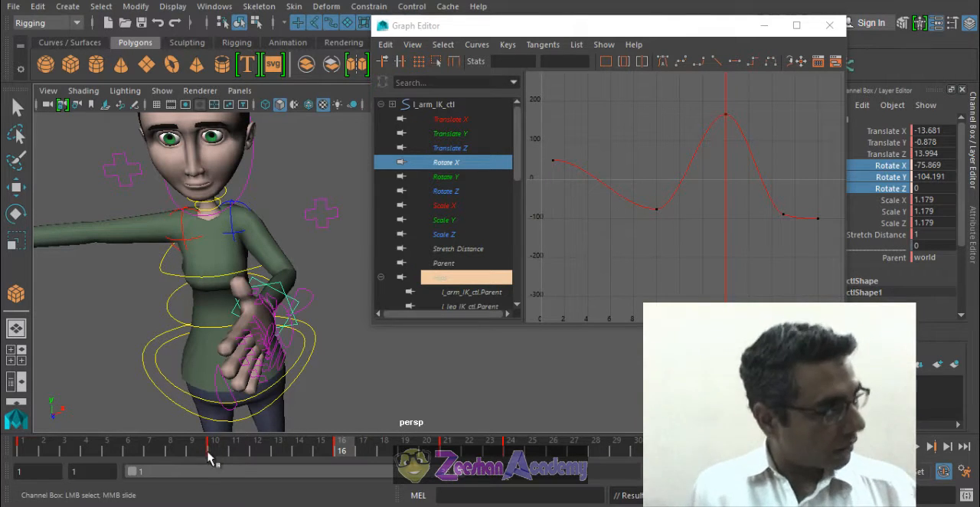
right_click(888, 175)
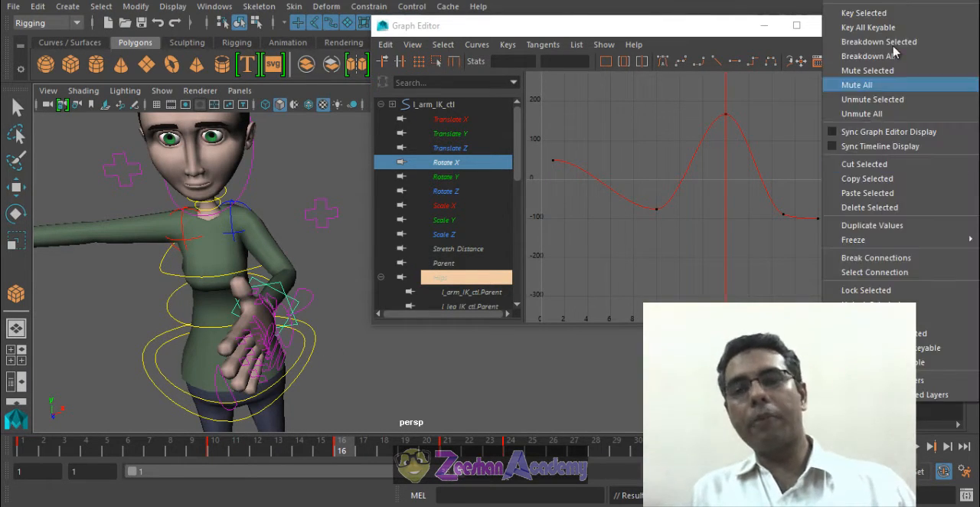
left_click(890, 13)
Key the same frame 10 rotation values on the left arm IK control at frames 21 and 24
left_click_drag(340, 447, 443, 441)
right_click(888, 181)
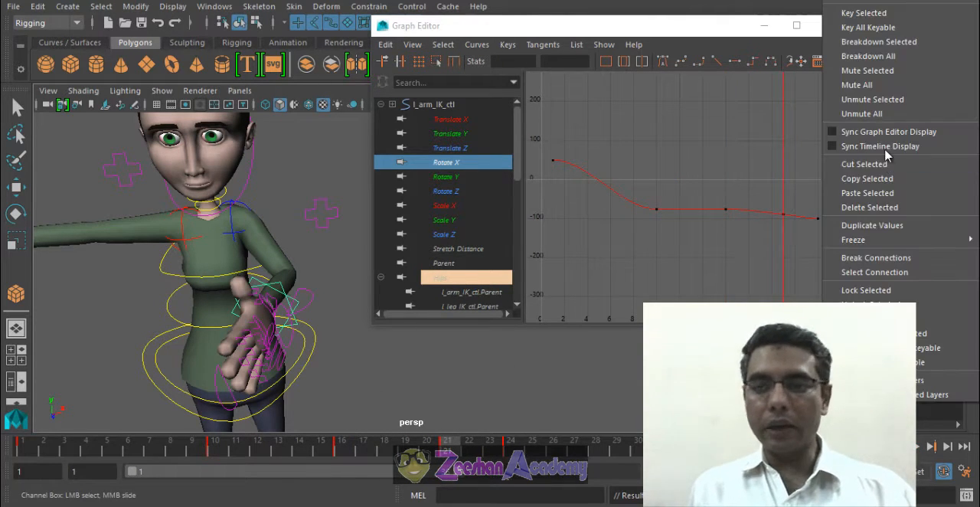
left_click(891, 22)
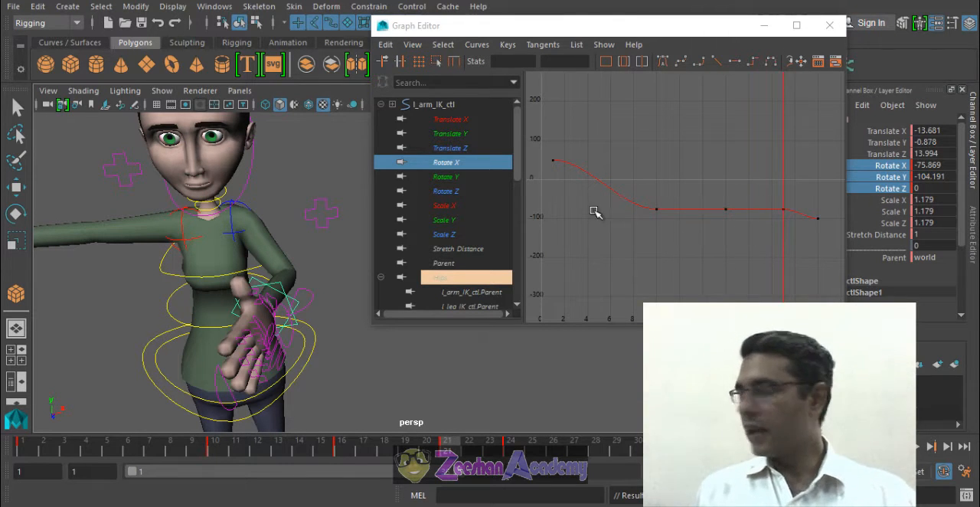
left_click(506, 444)
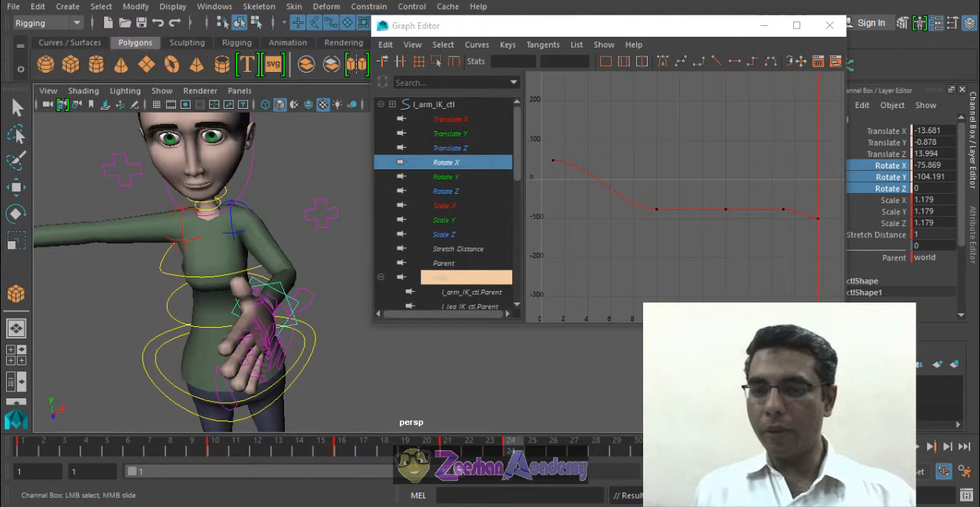
right_click(896, 181)
left_click(880, 15)
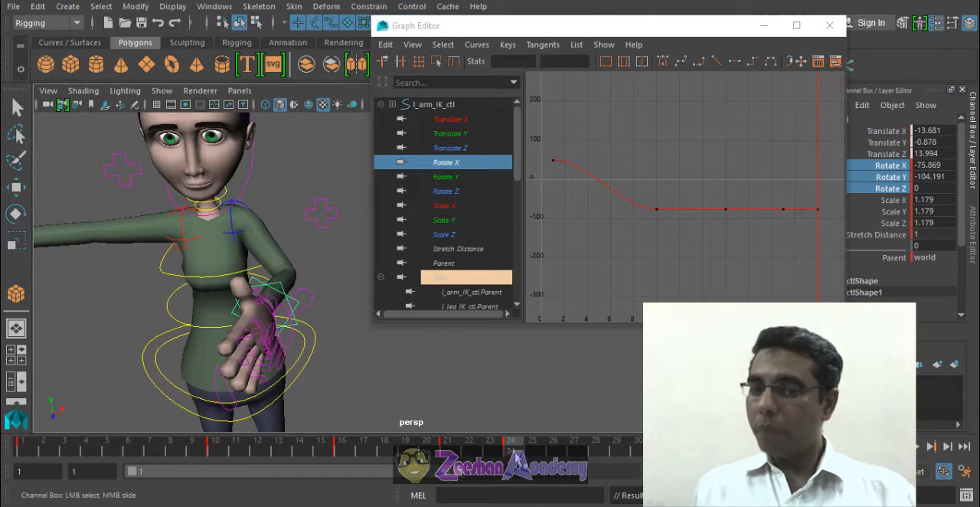
Scrub through the held hand rotation, then at frame 16 rotate the left hand to about -2, -122, -77
left_click_drag(517, 457, 300, 445)
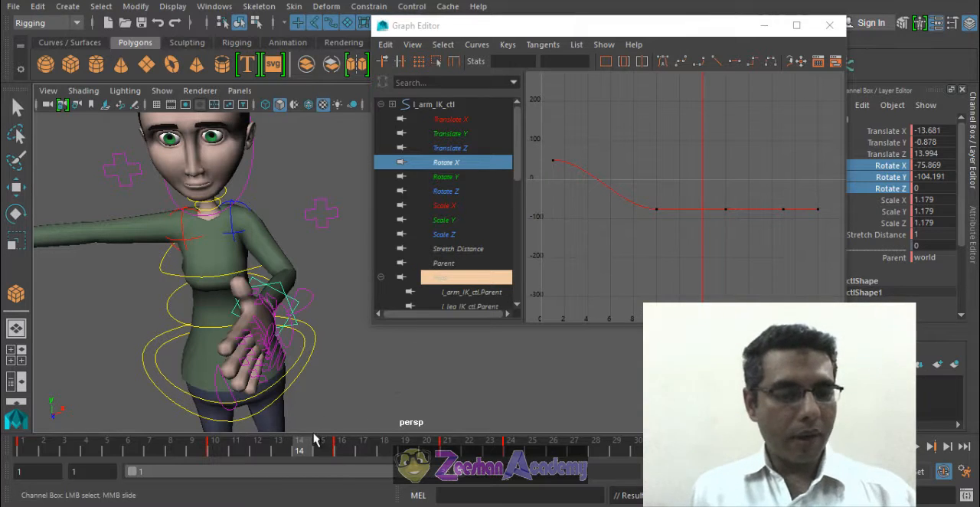
left_click_drag(271, 450, 149, 448)
left_click_drag(216, 452, 337, 453)
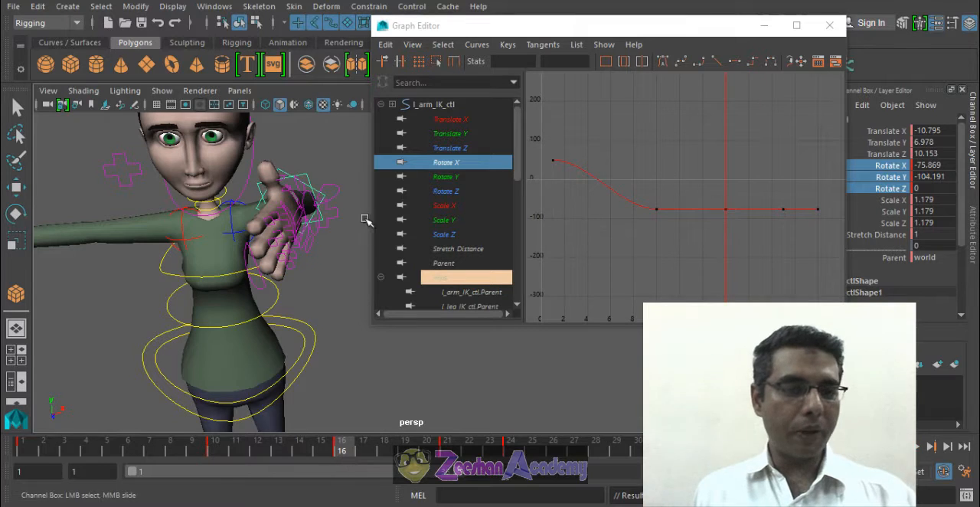
key("e")
left_click_drag(366, 220, 285, 229, "alt")
left_click_drag(284, 230, 329, 261, "alt")
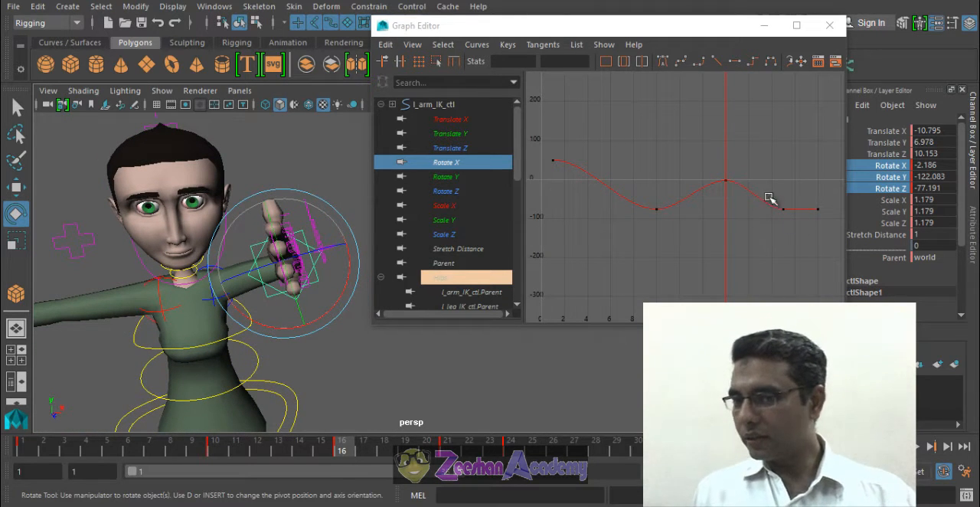
At frame 21, rotate the left arm IK control to about 14, -138, -108
left_click_drag(379, 450, 447, 450)
left_click_drag(306, 162, 304, 265)
left_click_drag(305, 260, 294, 234)
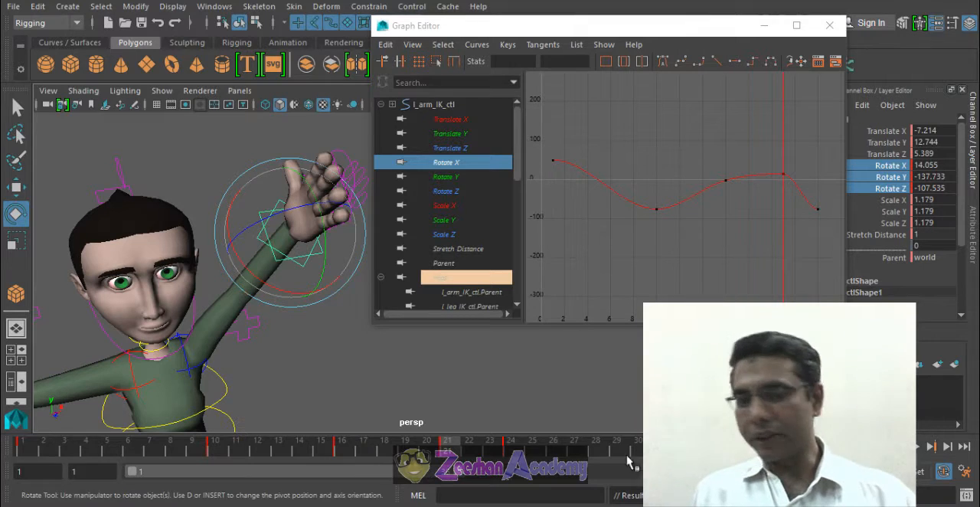
At frame 24, rotate the left arm IK control to about 23, -140, -110 and scrub back to check the hand motion
left_click_drag(453, 446, 509, 448)
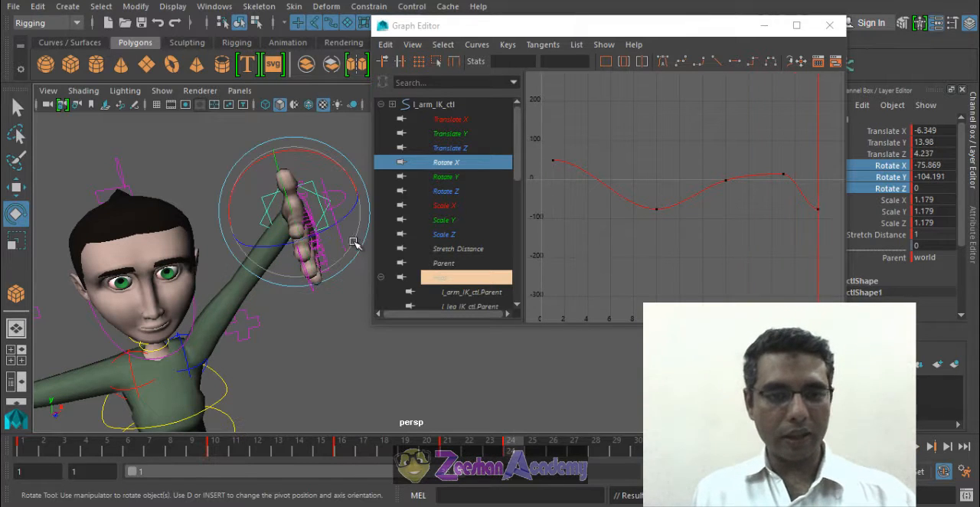
left_click_drag(321, 170, 313, 158)
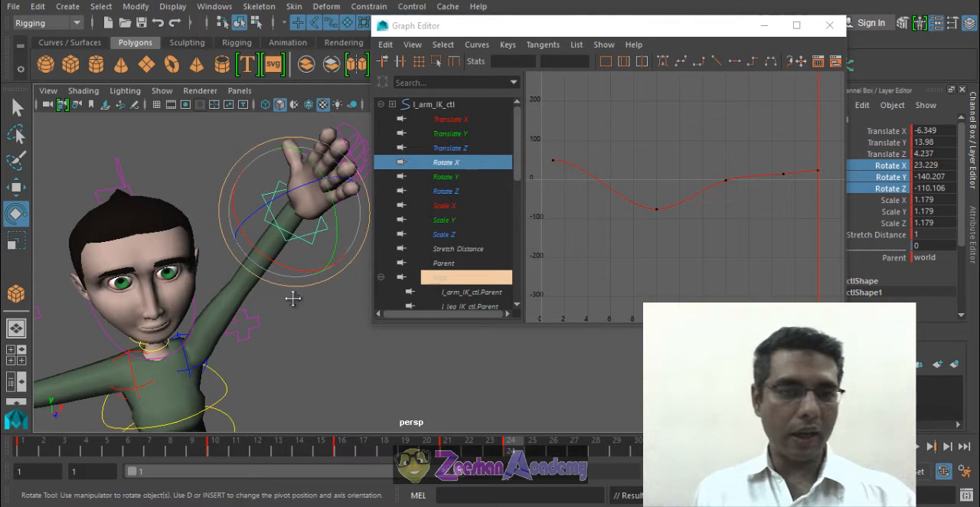
left_click_drag(293, 299, 277, 315, "alt")
mouse_move(420, 445)
left_mouse_down()
mouse_move(261, 445)
mouse_move(299, 444)
left_mouse_up()
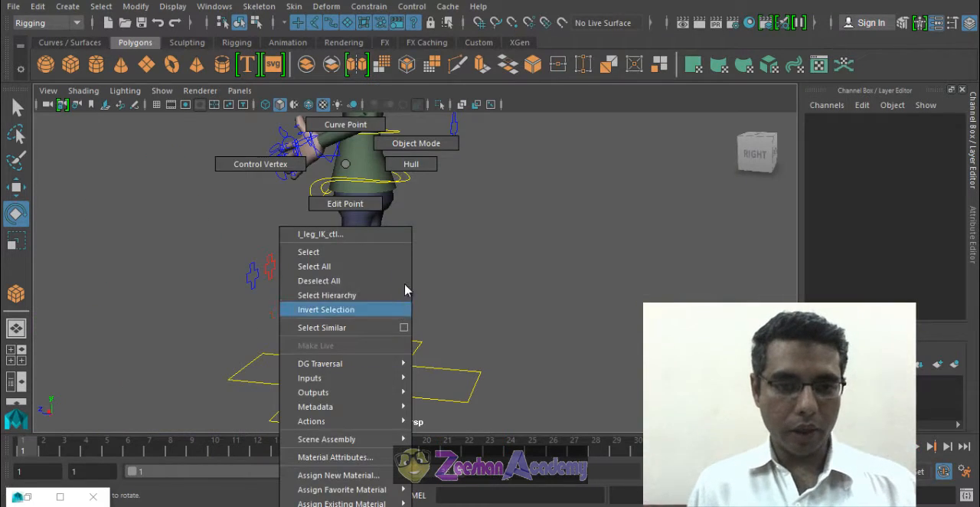
Key the left and right leg IK controls at frame 1
left_click(398, 249)
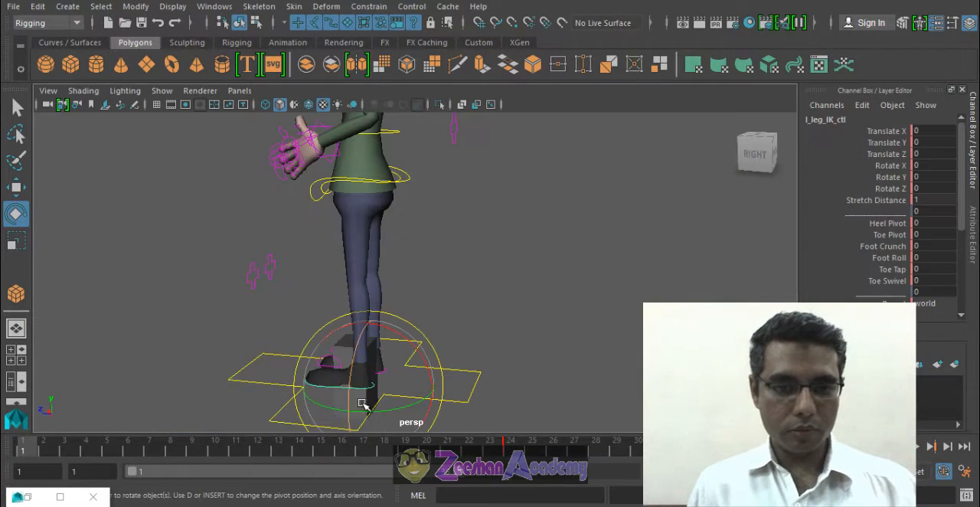
key("w")
key("q")
key("w")
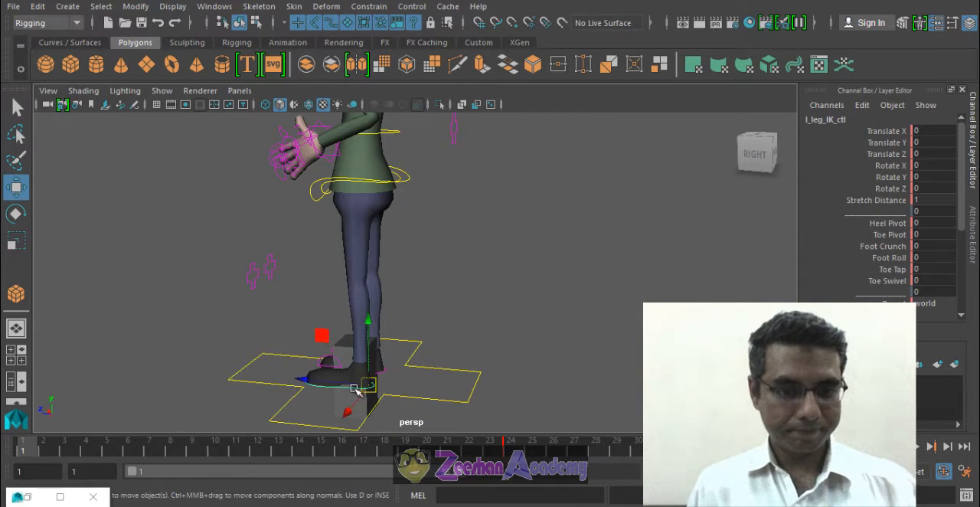
left_click_drag(392, 357, 394, 370, "alt")
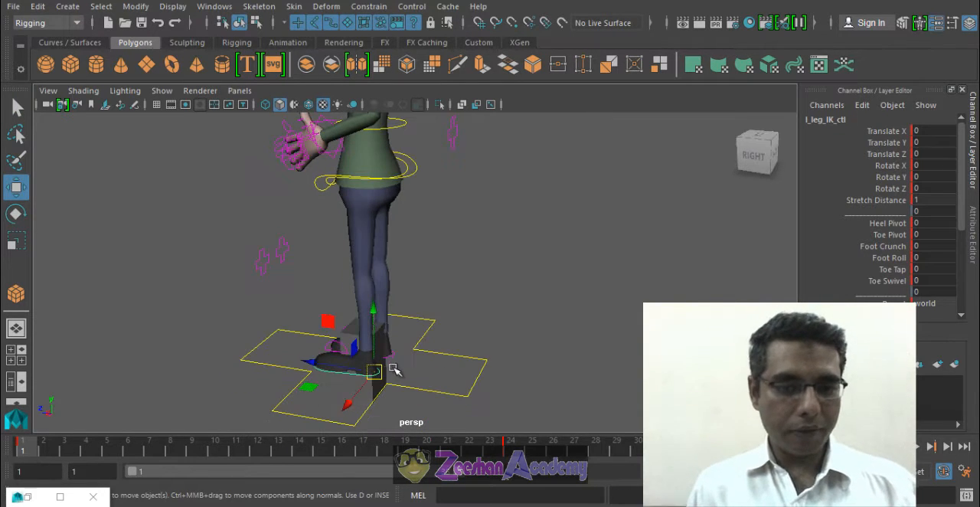
key("q")
left_click(390, 357)
key("s")
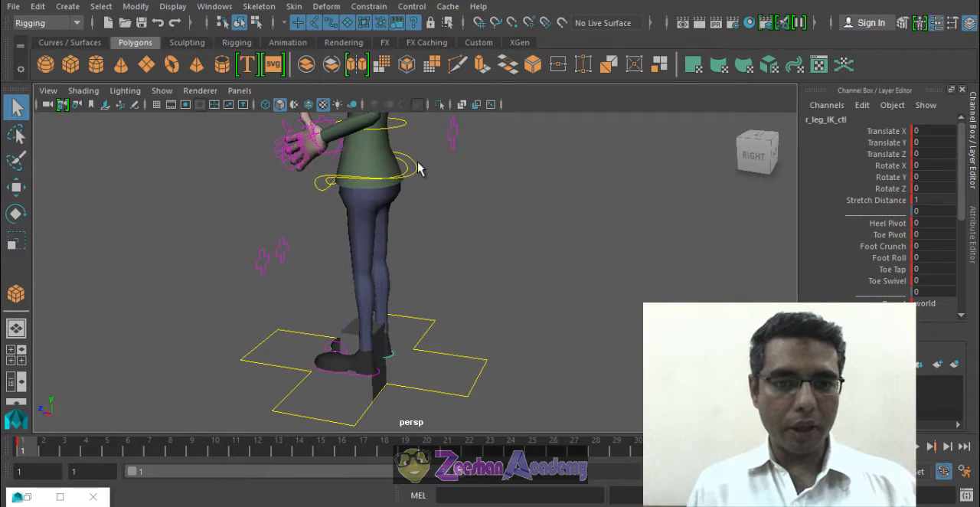
Key the hips override control and the arm IK controls at frame 1
left_click(417, 163)
left_click_drag(392, 238, 300, 235, "alt")
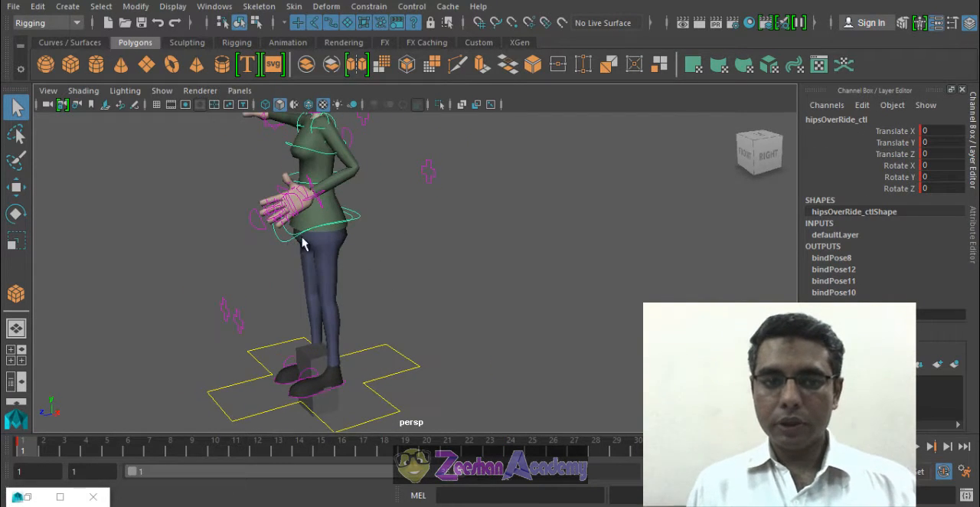
left_click(317, 202)
middle_click_drag(252, 127, 247, 235, "alt")
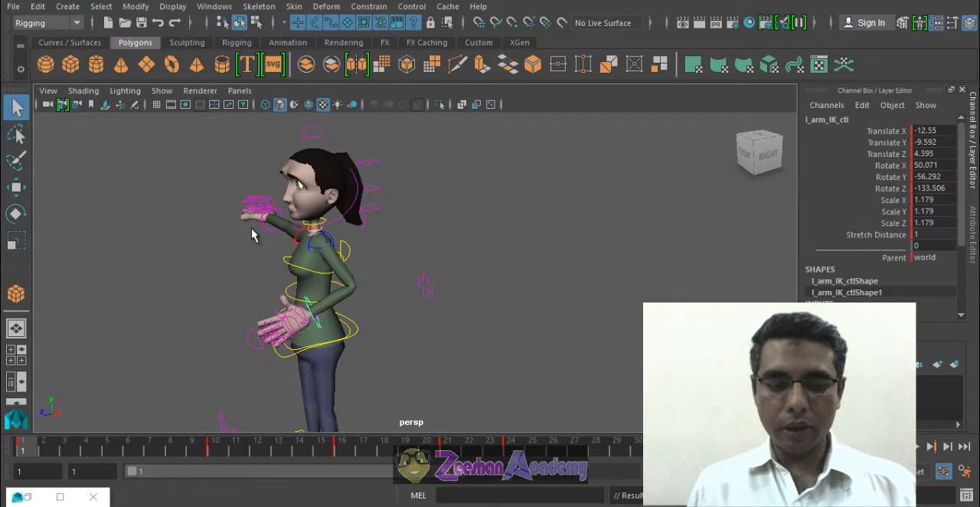
left_click(267, 241)
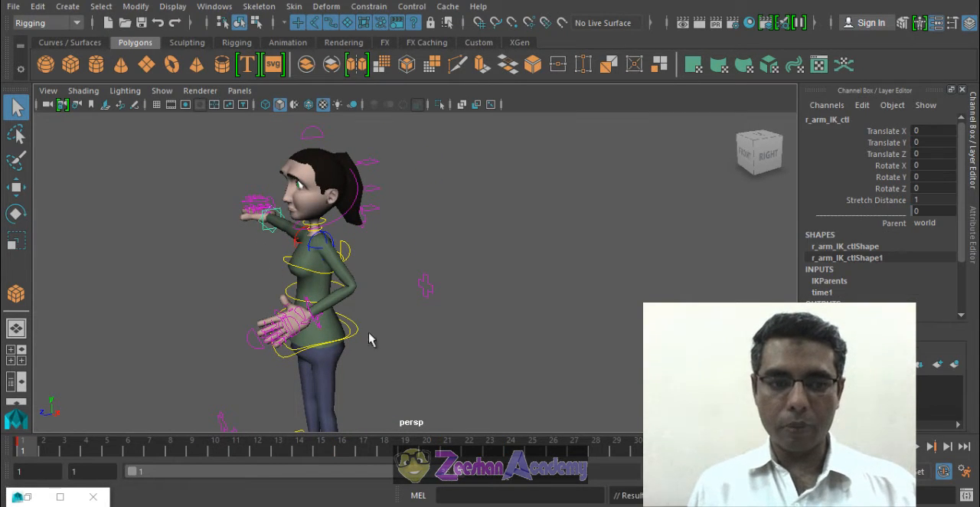
At frame 1, move the right arm IK control to about -8.4, 9.6, 6.0 and rotate it to about 14, -45, 64
middle_click_drag(406, 328, 248, 289, "alt")
right_click_drag(249, 289, 265, 278, "alt")
middle_click_drag(377, 292, 371, 299, "alt")
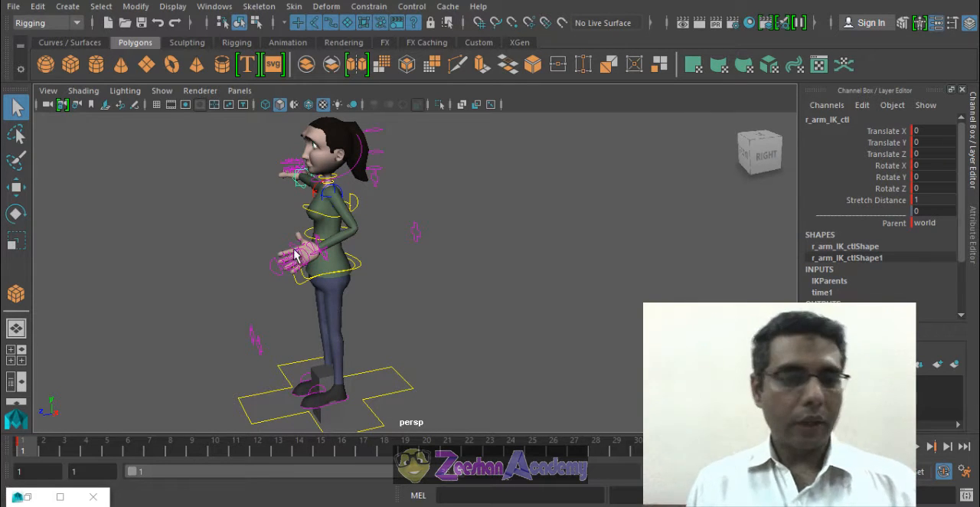
left_click_drag(312, 225, 364, 226, "alt")
key("w")
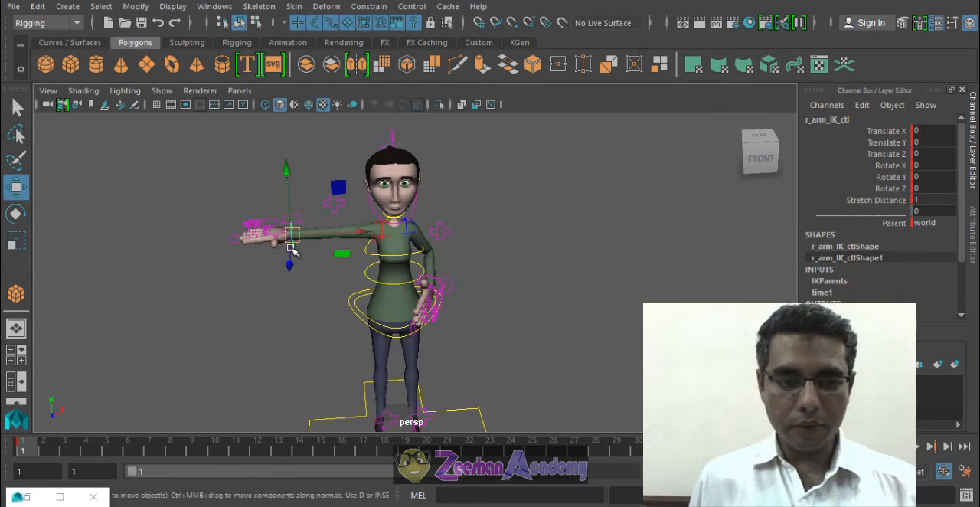
left_click_drag(289, 245, 343, 310)
key("e")
left_click_drag(384, 257, 330, 258)
left_click_drag(369, 323, 271, 298)
key("w")
left_click_drag(327, 313, 318, 307, "alt")
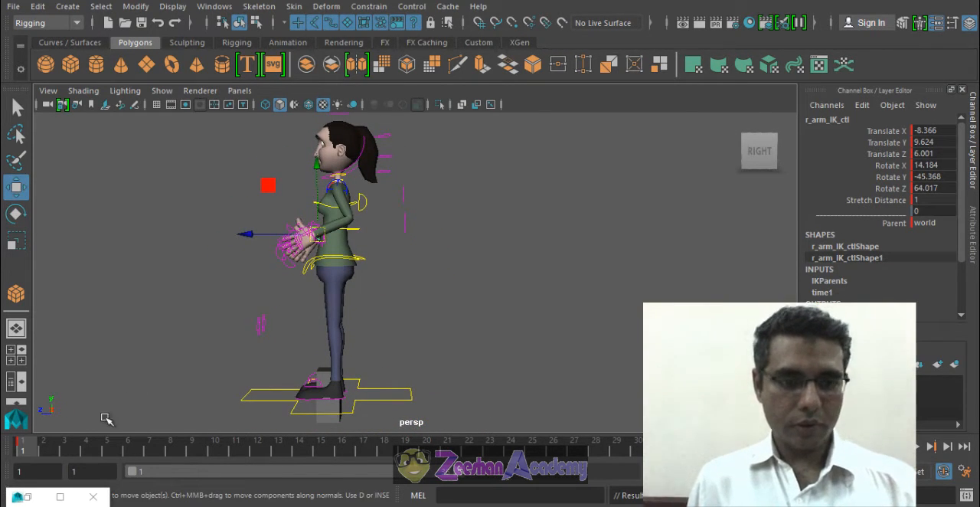
At frame 10, move the left leg IK control to about 14 in Z and the hips override control to about 5.5 in Z
left_click_drag(64, 450, 226, 446)
left_click_drag(283, 330, 329, 344, "alt")
left_click(336, 341)
left_click_drag(253, 343, 199, 329)
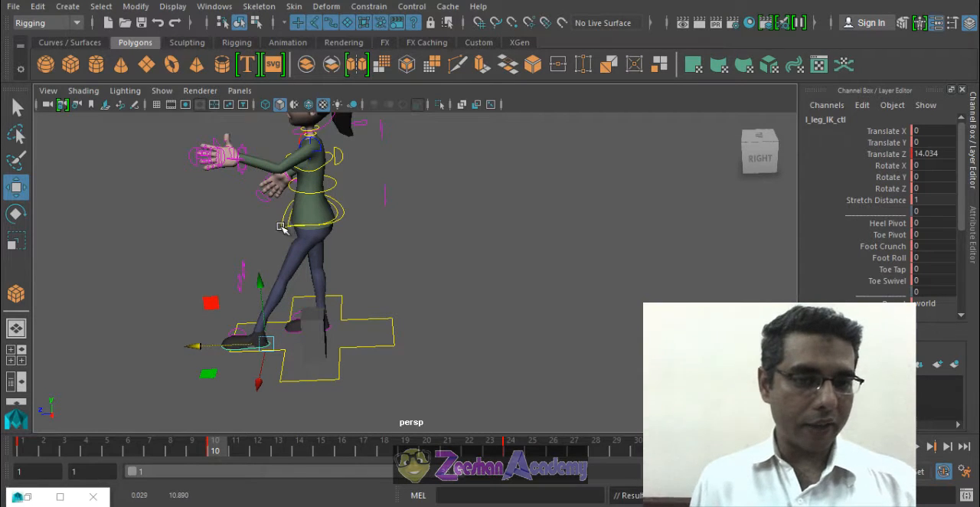
left_click(283, 226)
left_click_drag(251, 205, 218, 205)
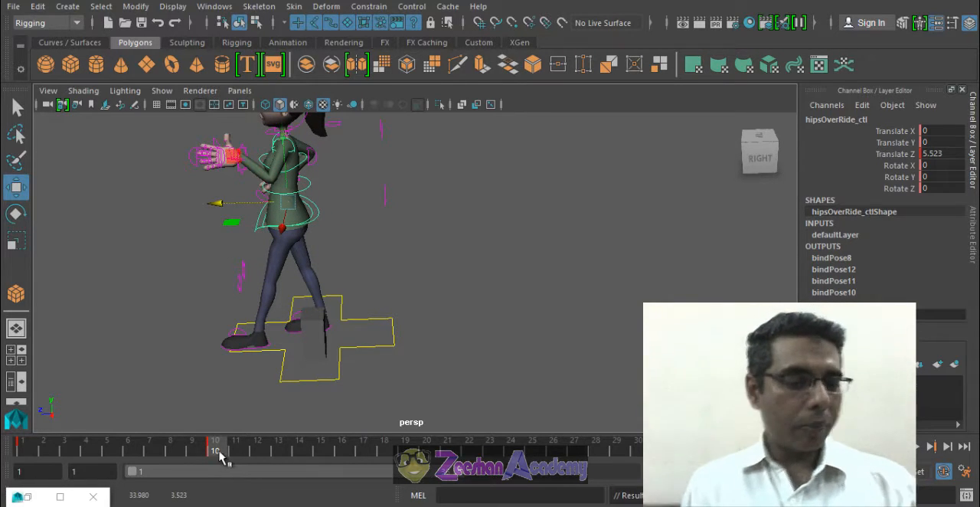
Key the right leg IK control in place at frame 10
left_click(274, 346)
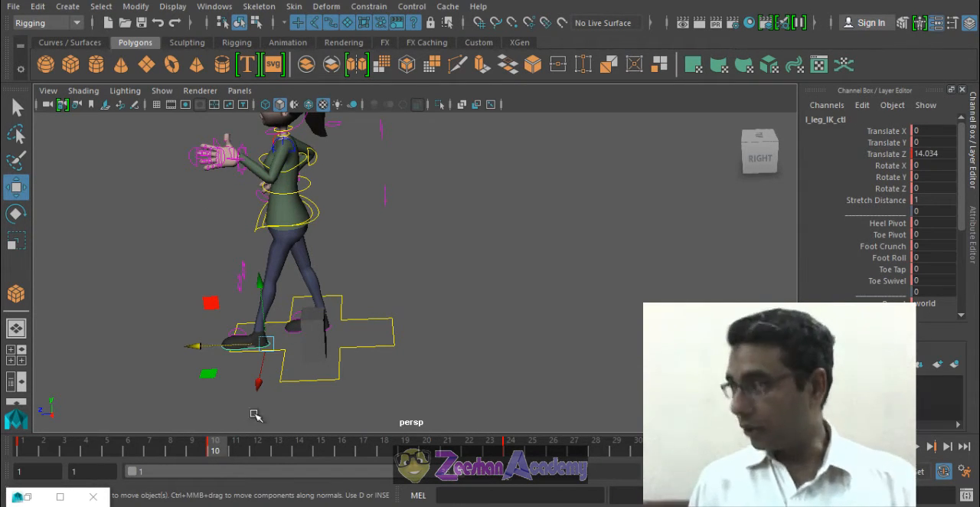
middle_click_drag(264, 388, 284, 351, "alt")
right_click_drag(285, 351, 328, 357, "alt")
left_click(271, 312)
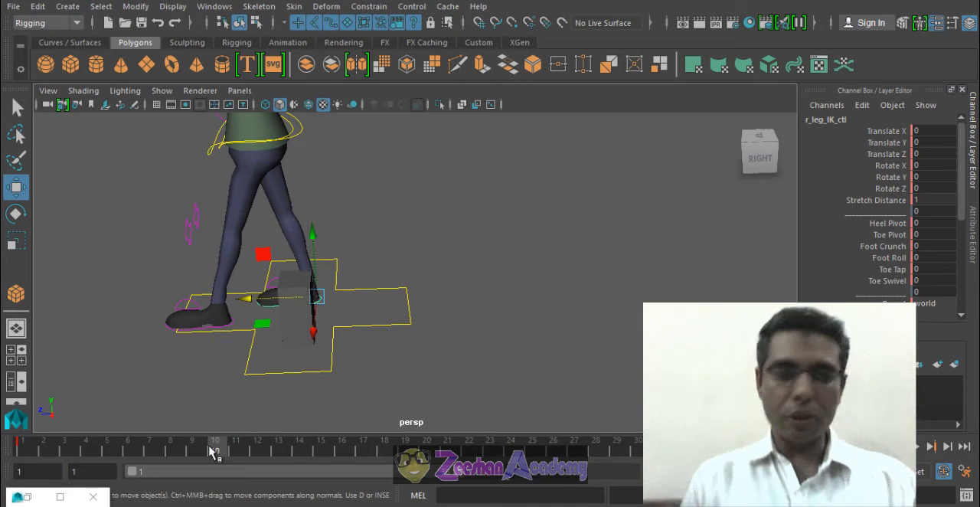
key("s")
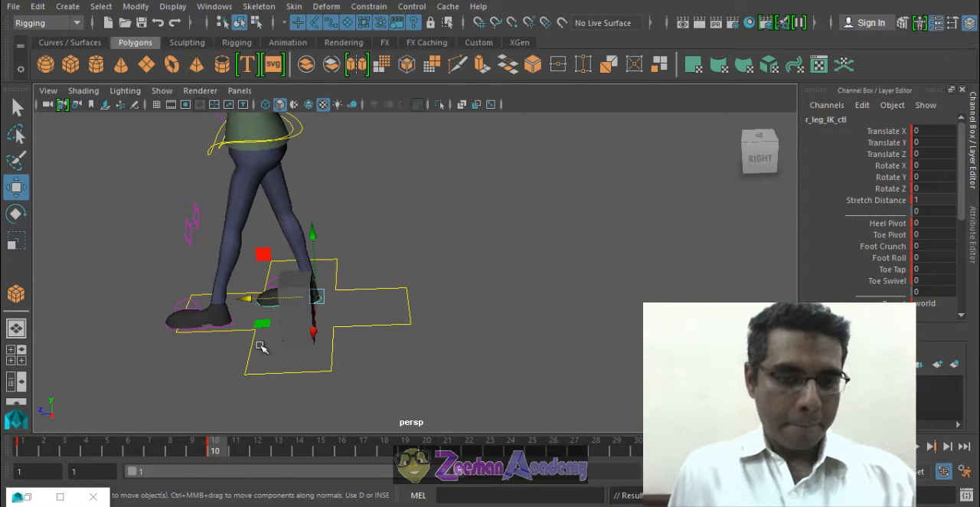
middle_click_drag(301, 280, 309, 314, "alt")
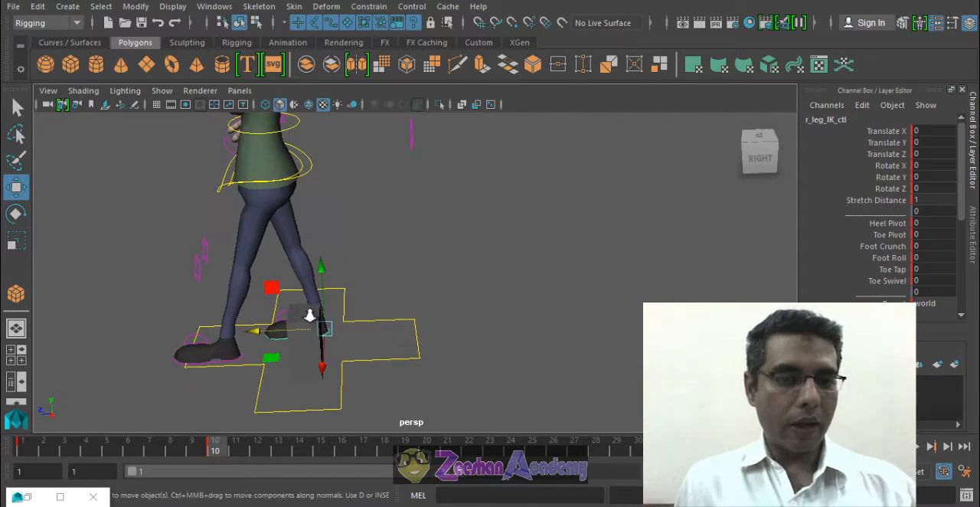
scroll(309, 314, "down", 1)
mouse_move(237, 447)
left_mouse_down()
mouse_move(429, 447)
mouse_move(226, 447)
left_mouse_up()
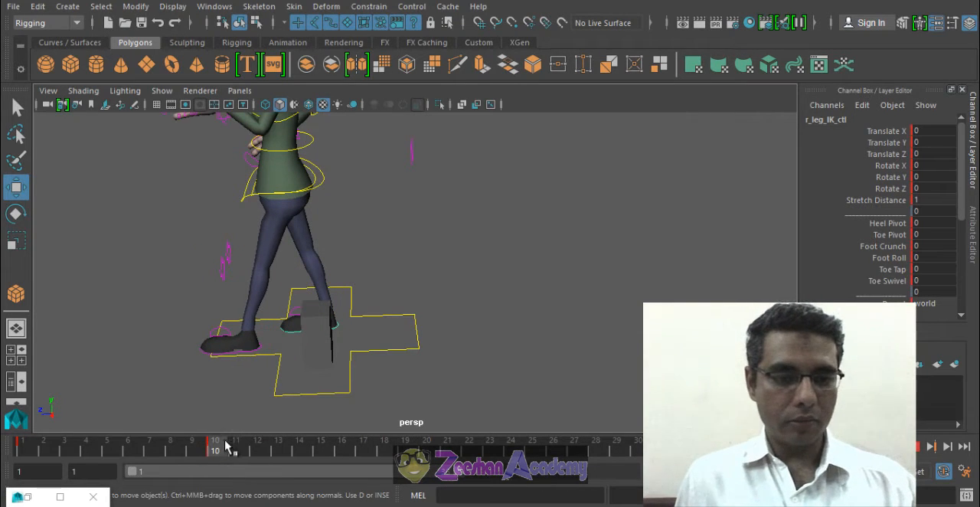
Delete the left leg IK control's key at frame 24
left_click(236, 349)
left_click(502, 445)
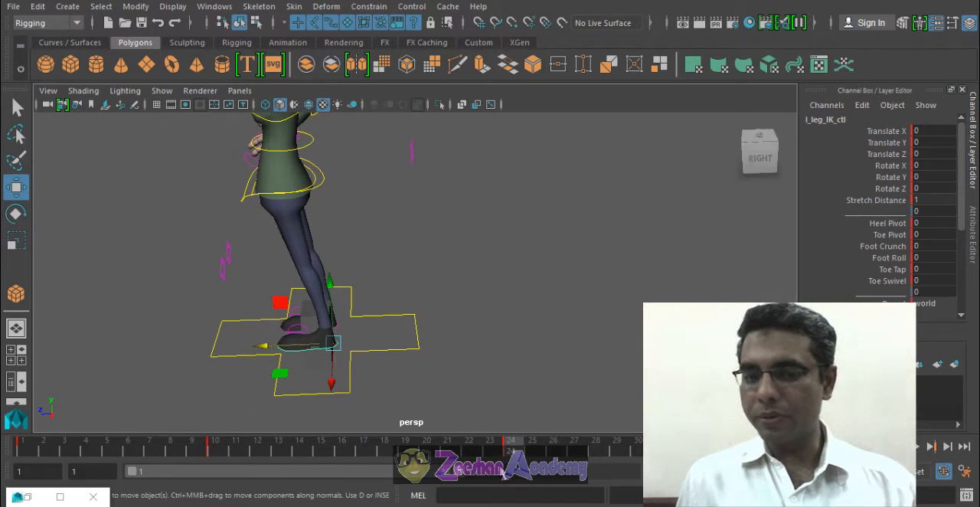
mouse_move(503, 452)
left_mouse_down()
mouse_move(208, 458)
mouse_move(444, 455)
mouse_move(346, 440)
mouse_move(225, 439)
mouse_move(301, 434)
mouse_move(570, 448)
mouse_move(226, 440)
mouse_move(531, 440)
mouse_move(507, 442)
left_mouse_up()
right_click(506, 441)
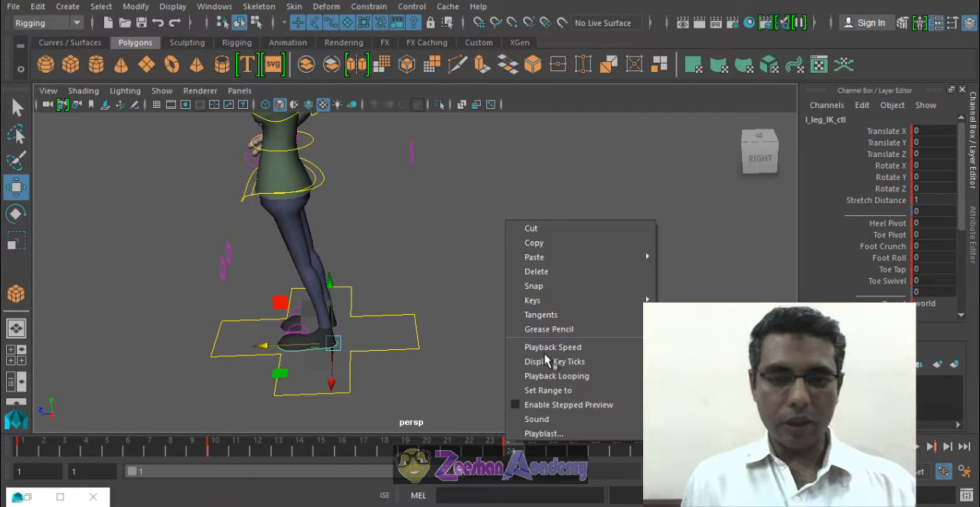
left_click(559, 273)
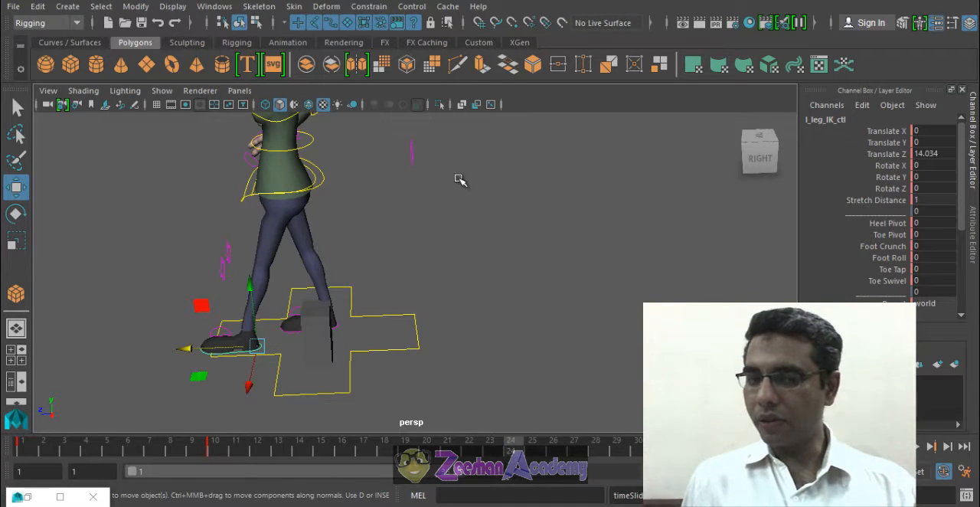
At frame 20, move the hips override control to about 16.9 in Z and the right leg IK control to about 29.6 in Z
left_click_drag(280, 446, 426, 443)
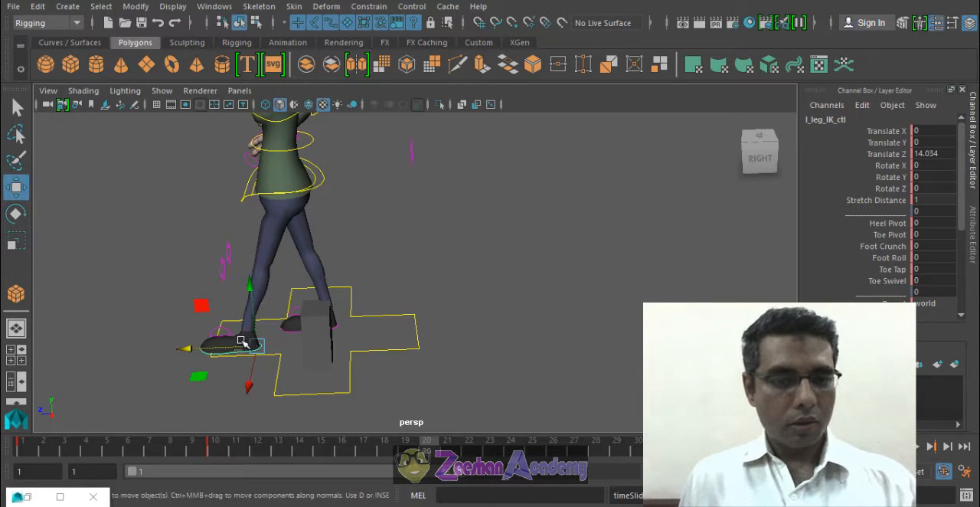
middle_click_drag(244, 340, 289, 337, "alt")
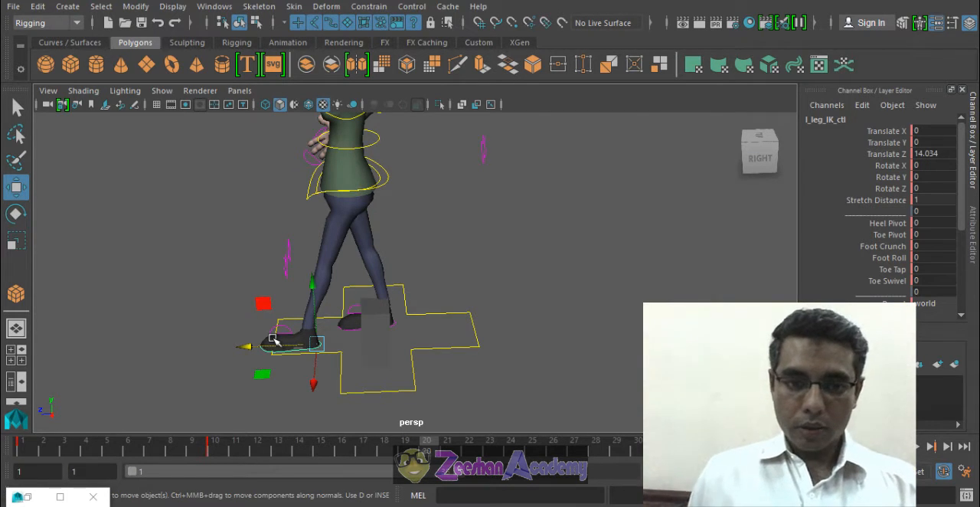
left_click_drag(271, 339, 197, 323)
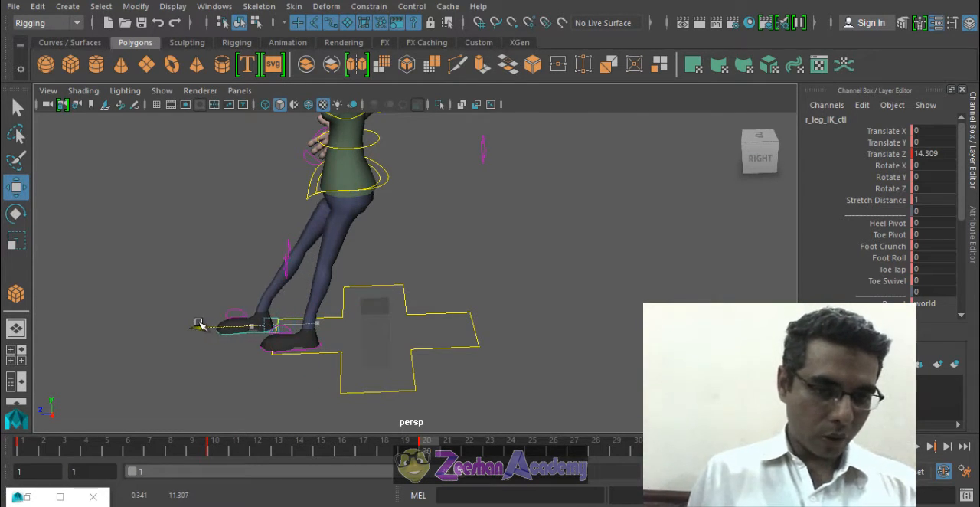
left_click(307, 198)
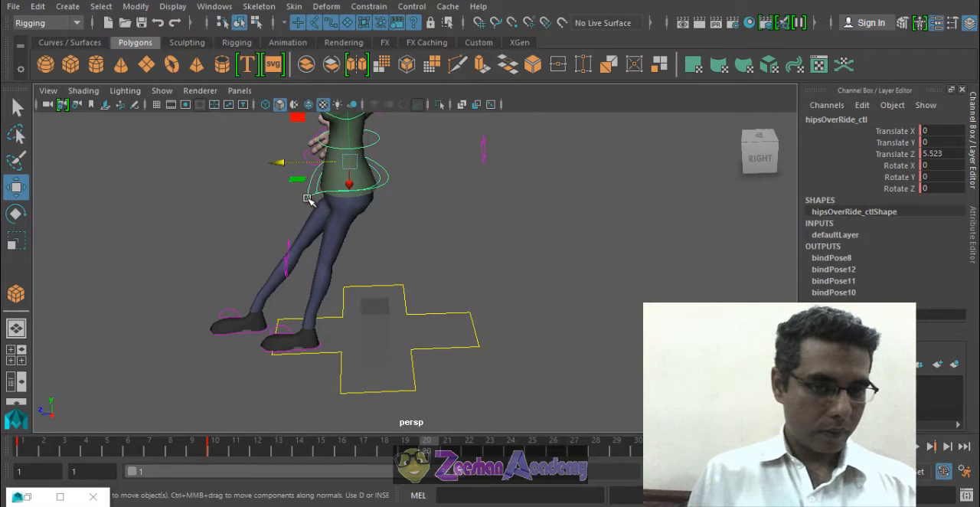
left_click_drag(278, 163, 214, 167)
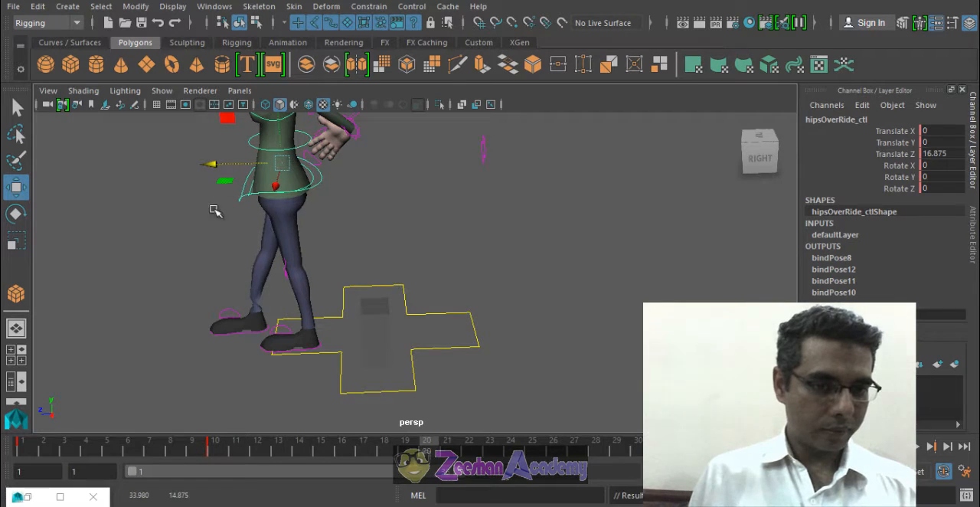
left_click(228, 331)
left_click_drag(228, 331, 165, 327)
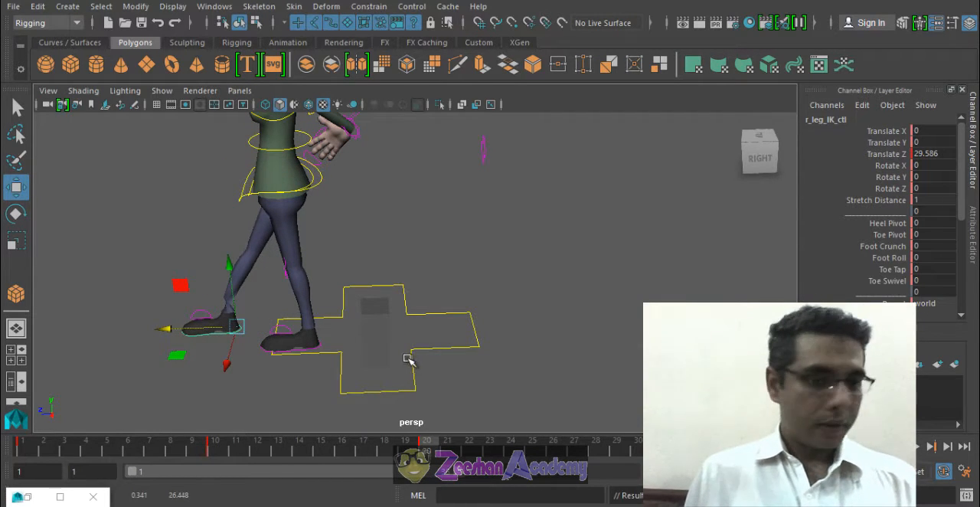
left_click_drag(410, 360, 314, 352, "alt")
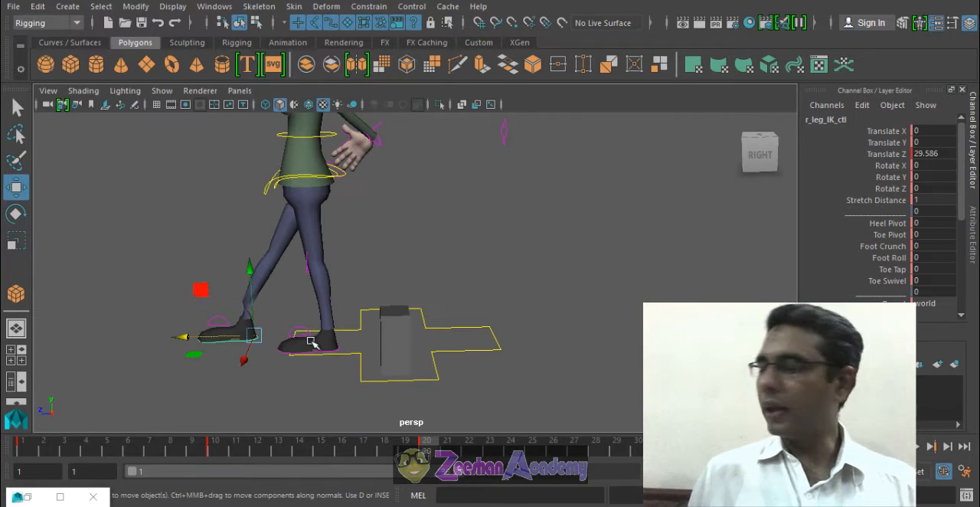
At frame 20, shift the hips override control to about -3.1 in X and 19.6 in Z
left_click(272, 189)
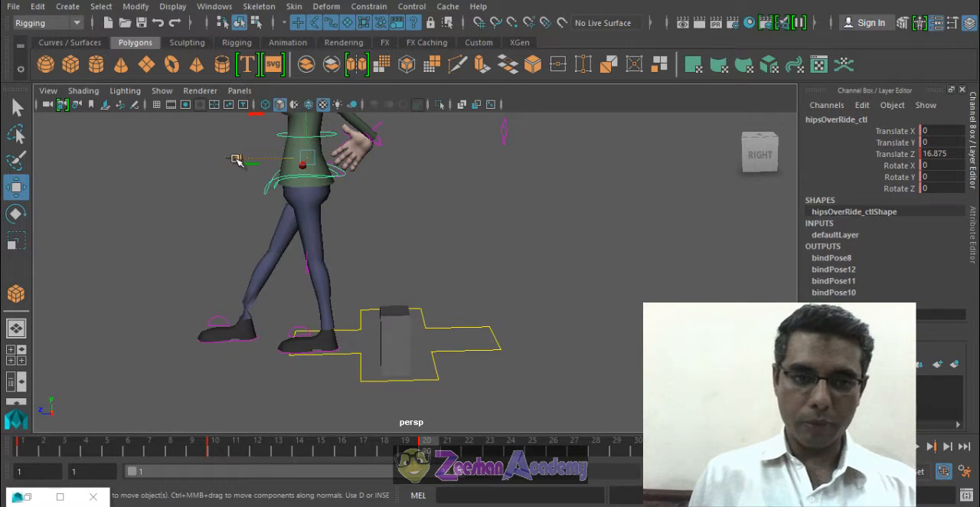
left_click_drag(237, 160, 221, 158)
scroll(302, 363, "up", 2)
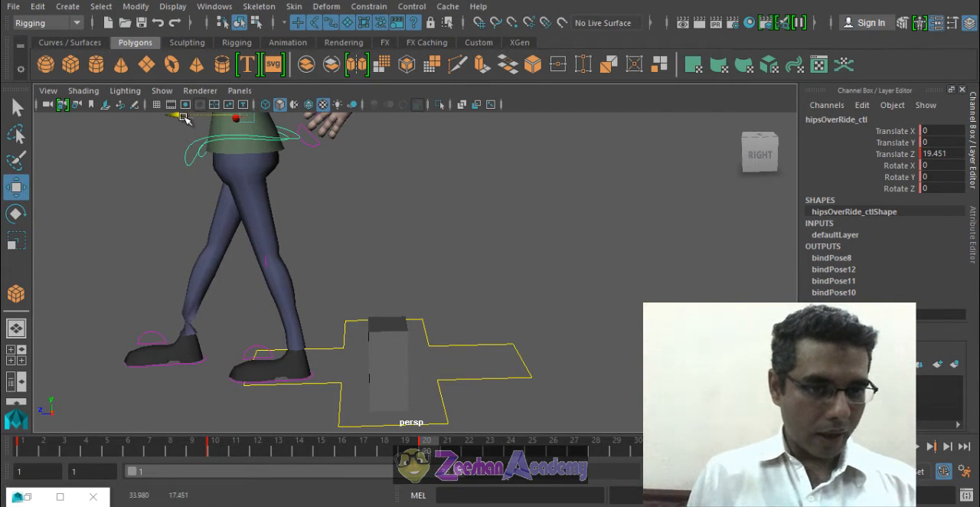
mouse_move(186, 121)
left_mouse_down()
mouse_move(175, 117)
mouse_move(190, 116)
left_mouse_up()
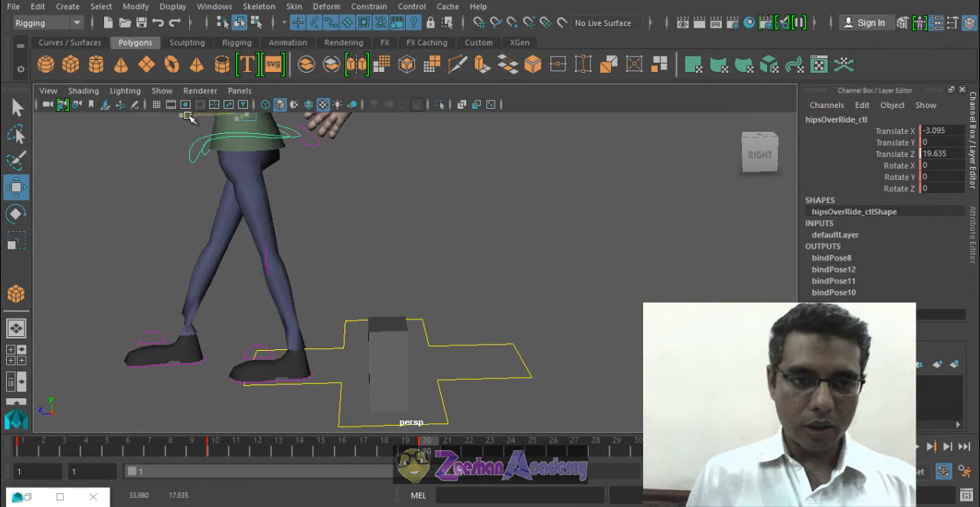
middle_click_drag(281, 317, 306, 322, "alt")
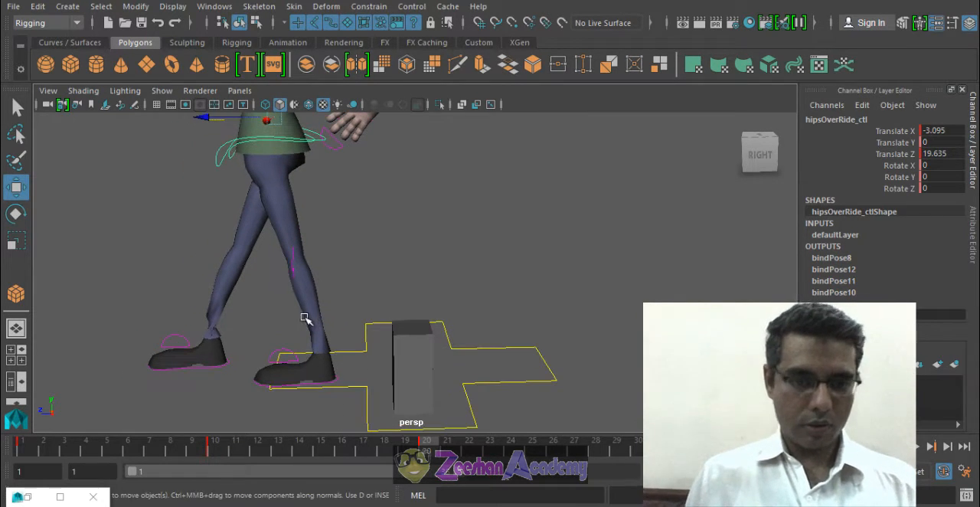
Key the left leg IK control in place at frame 20
left_click(204, 377)
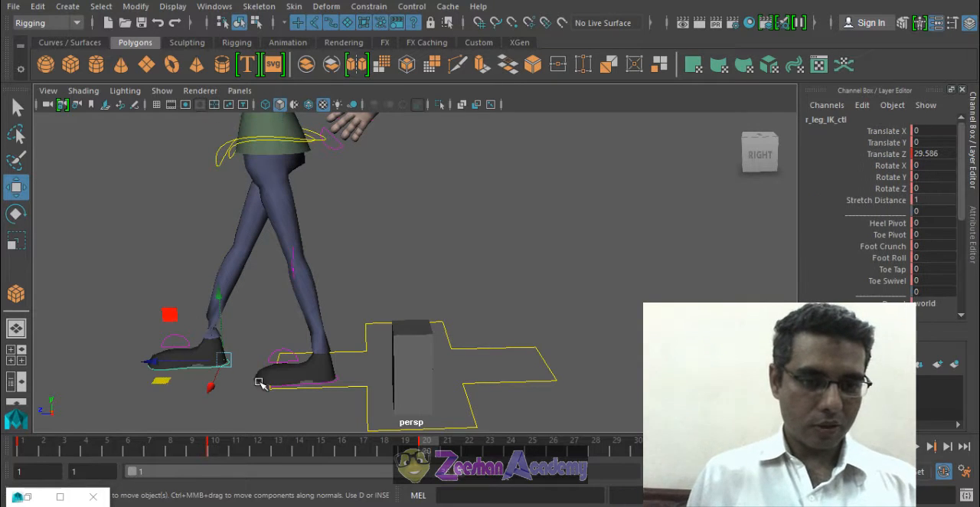
left_click(250, 383)
left_click(258, 379)
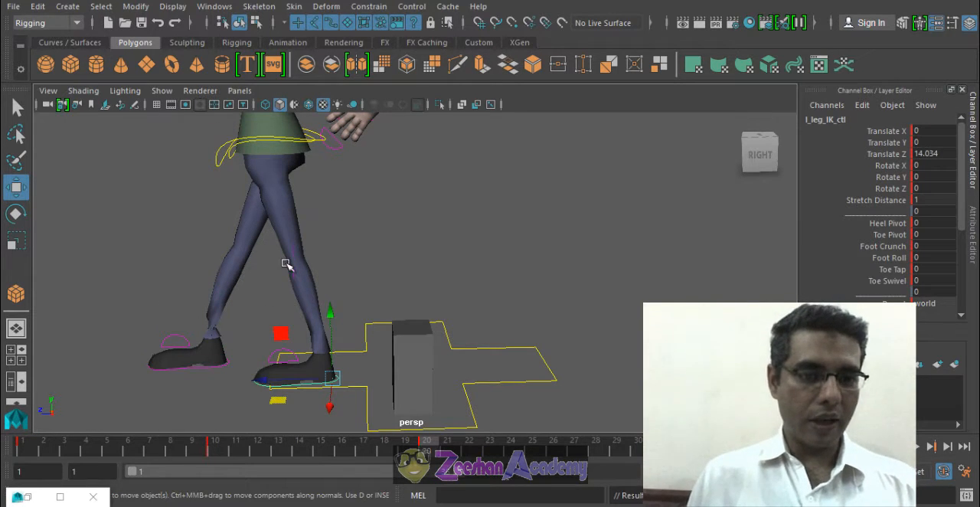
Key both leg pole vector controls at frame 1 and move them to about 3.7 in Z at frame 10
left_click_drag(289, 266, 284, 280, "alt")
right_click_drag(284, 280, 304, 281, "alt")
left_click_drag(305, 280, 308, 258, "alt")
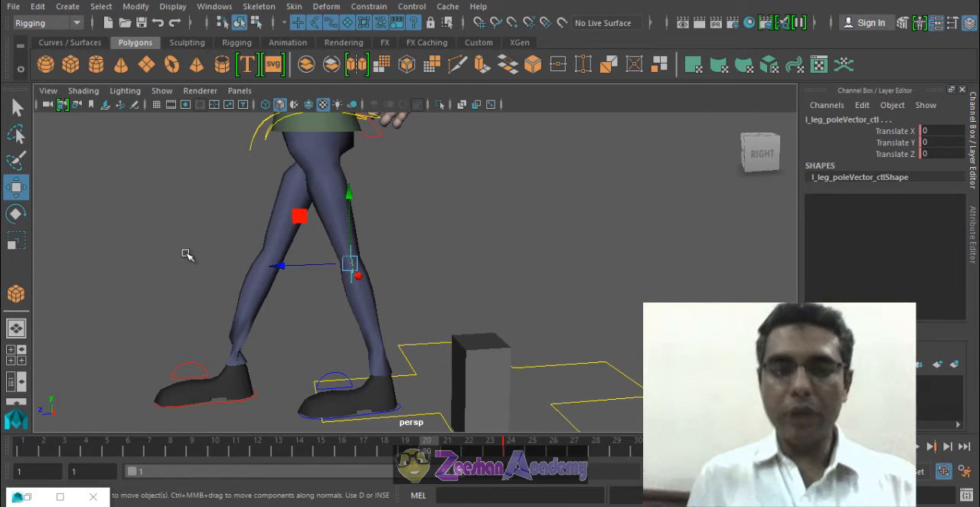
left_click(20, 453)
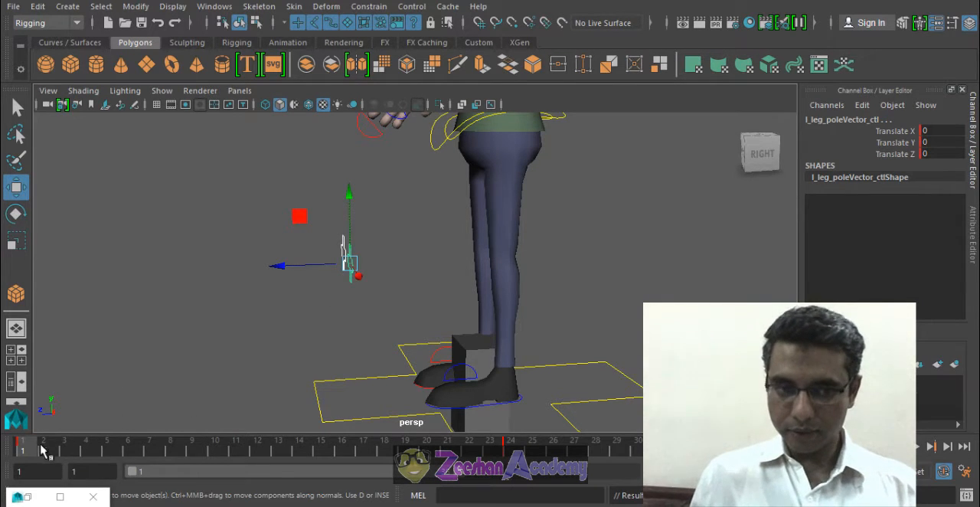
left_click_drag(42, 451, 235, 464)
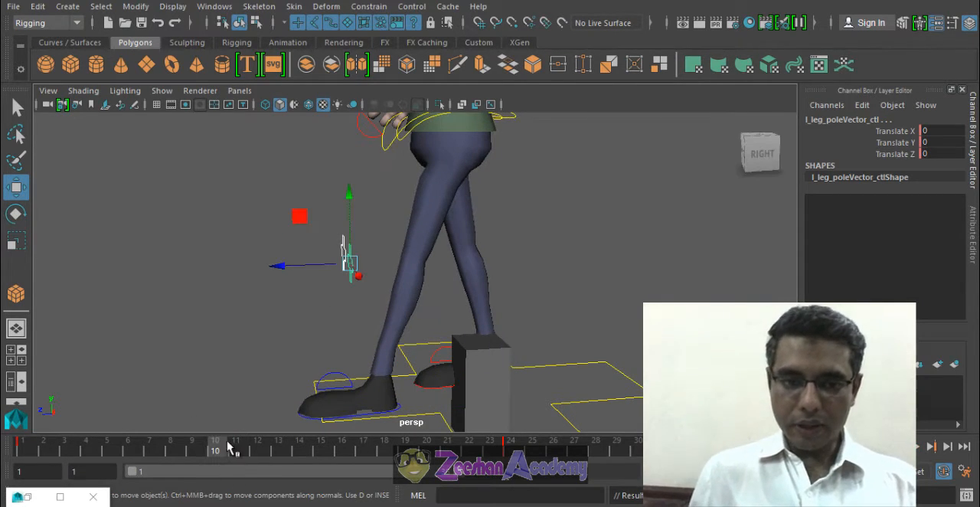
left_click_drag(277, 265, 278, 265)
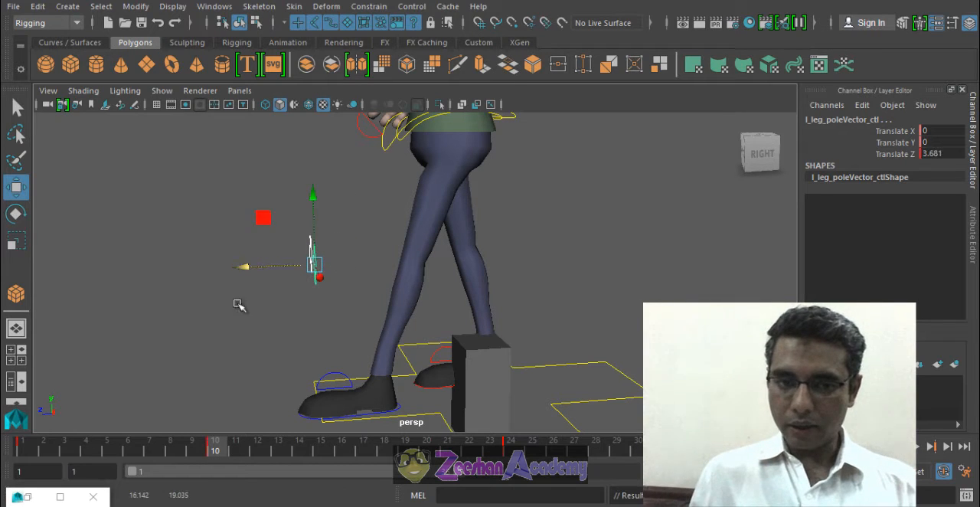
Delete the leg pole vector controls' key at frame 24
left_click_drag(219, 445, 426, 450)
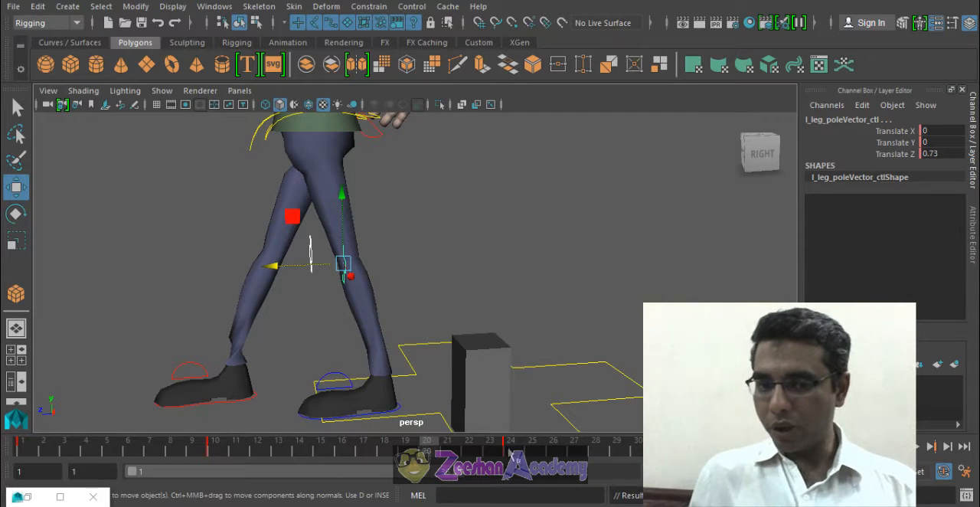
right_click(511, 452)
left_click(511, 453)
right_click(510, 453)
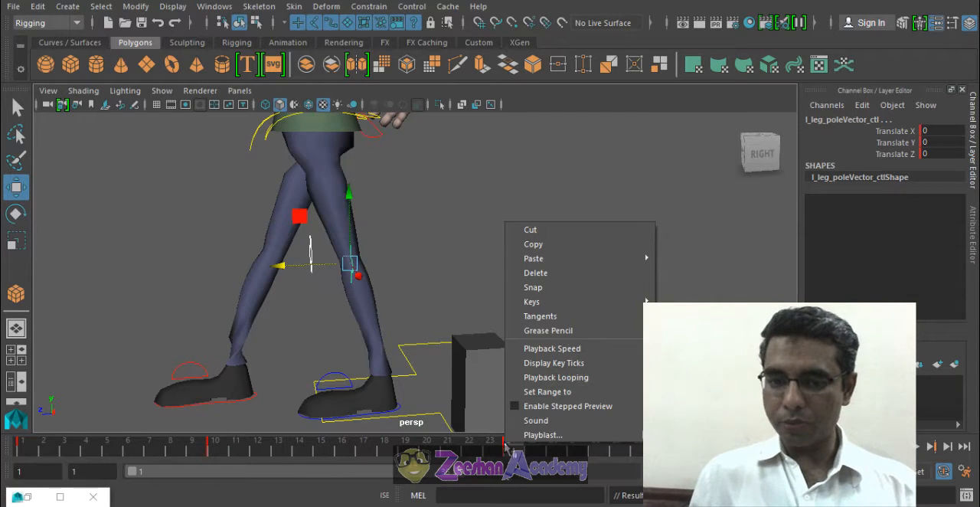
left_click(550, 273)
At frame 20, move both leg pole vector controls to about 17.4 in Z and scrub the timeline to check the legs
left_click(431, 450)
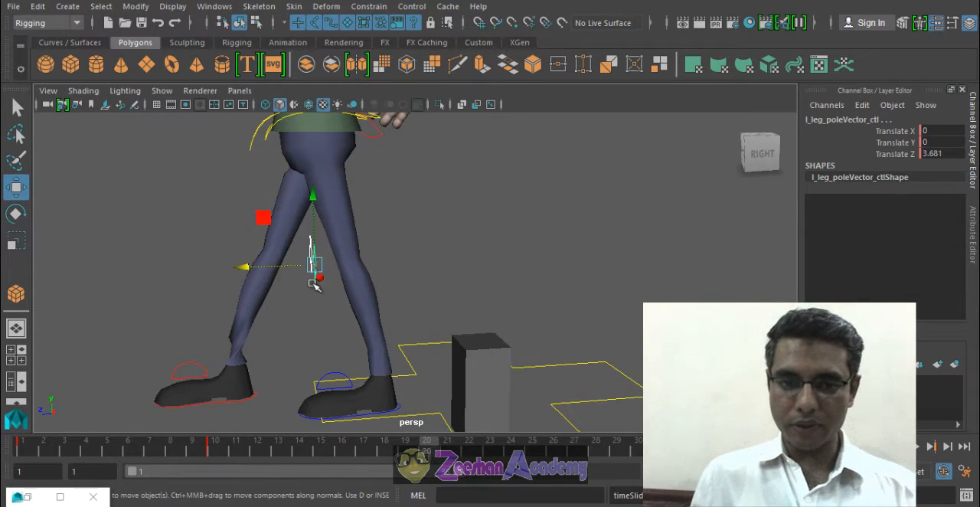
left_click_drag(312, 283, 219, 260, "alt")
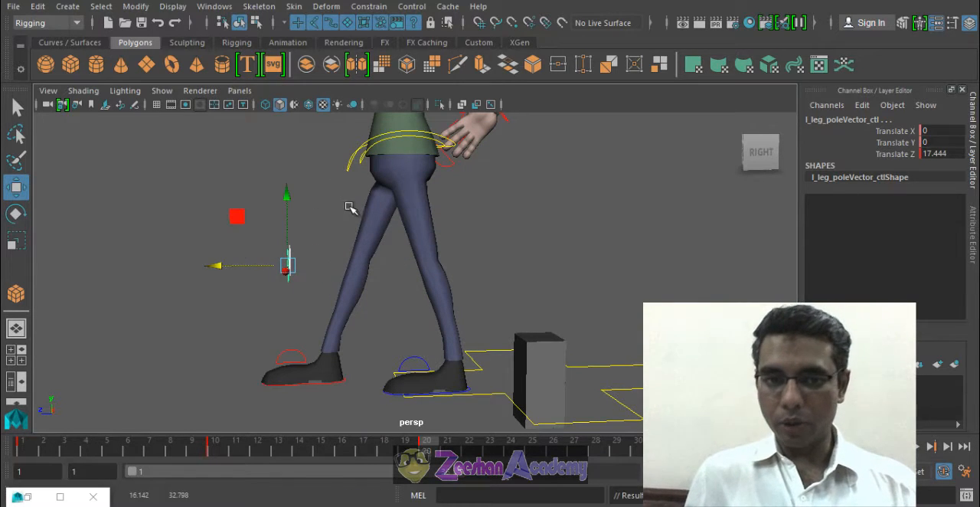
left_click_drag(365, 448, 106, 450)
left_click_drag(215, 457, 446, 459)
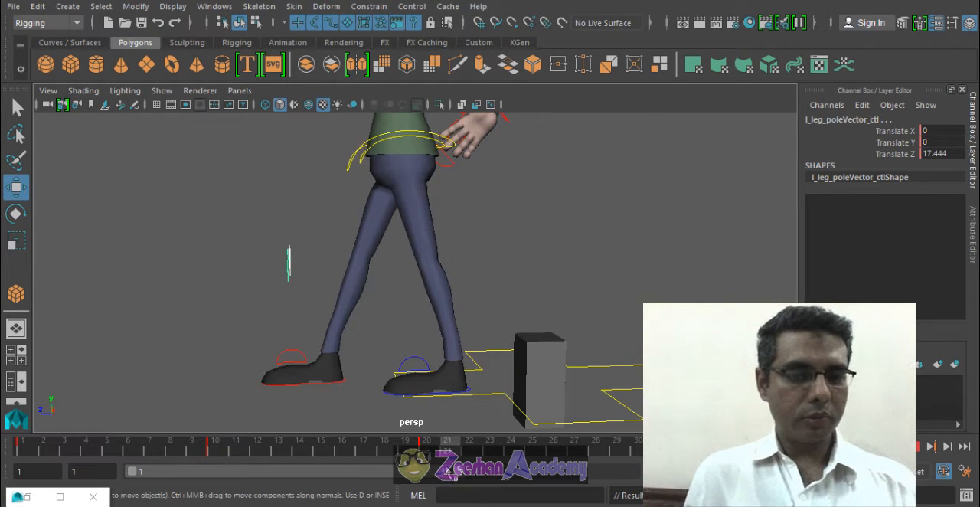
At frame 30, move the hips override control forward to about 41.25 in Z
left_click_drag(633, 459, 637, 454)
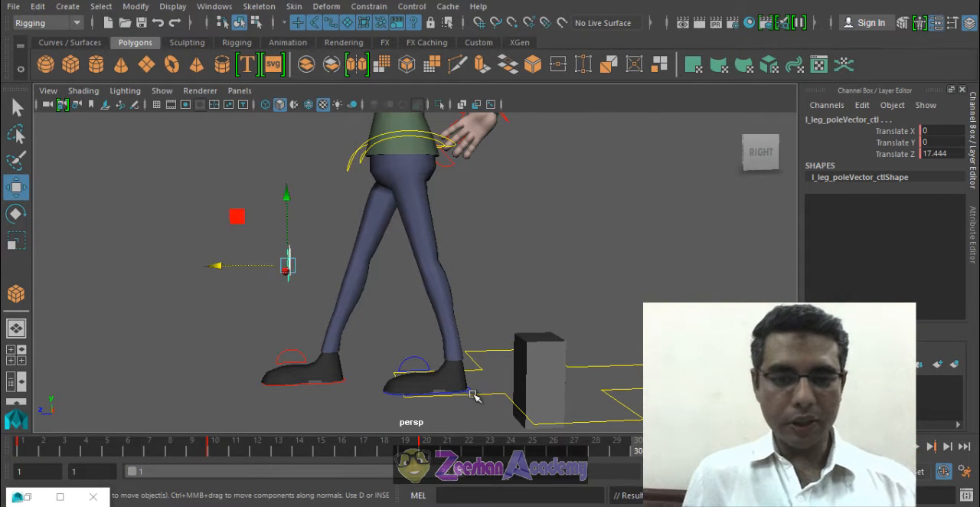
left_click(466, 393)
left_click_drag(411, 398, 364, 354, "alt")
left_click(386, 389)
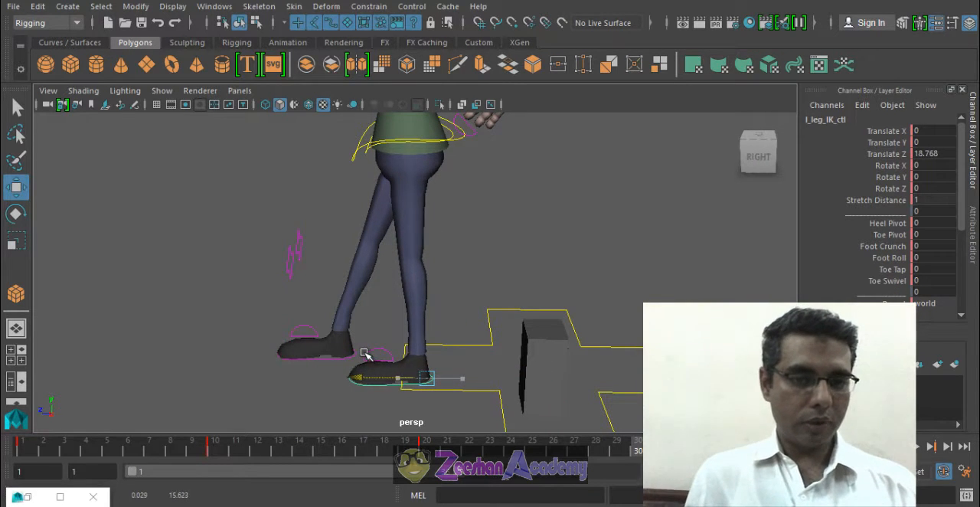
left_click(361, 147)
left_click_drag(365, 120, 193, 157, "alt")
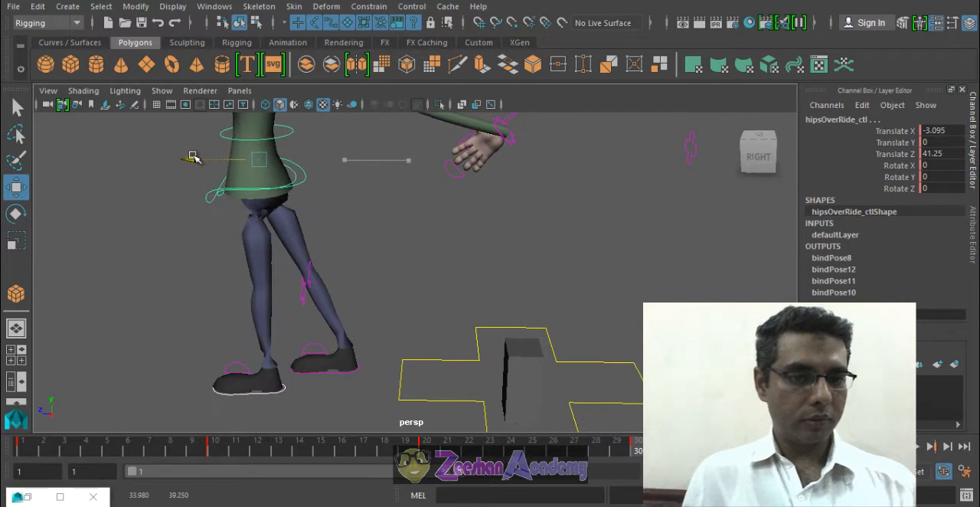
Move the left leg IK control forward to about 46.3 in Z at frame 30
left_click(262, 390)
left_click_drag(212, 386, 176, 383)
left_click_drag(335, 369, 350, 361, "alt")
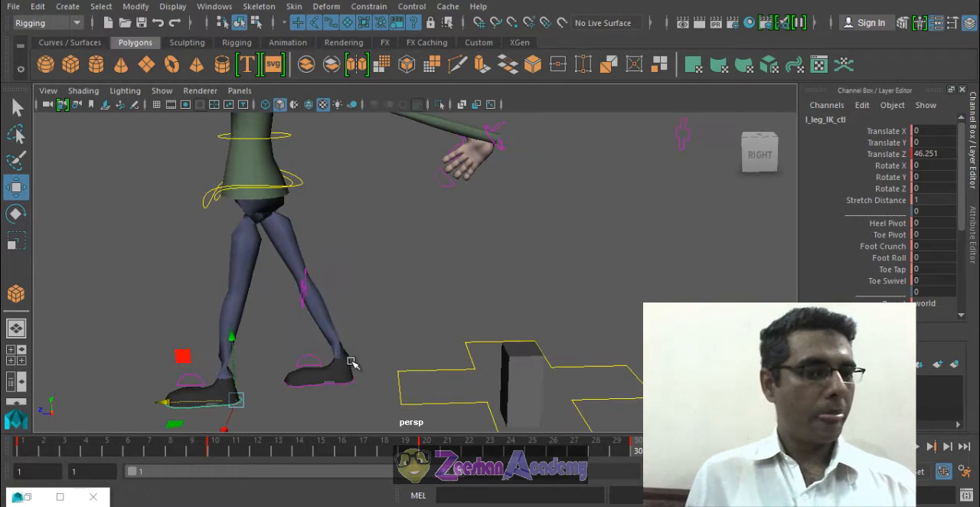
Move both leg pole vector controls to about 35.5 in Z at frame 30, play the animation and return to frame 1
left_click(298, 290)
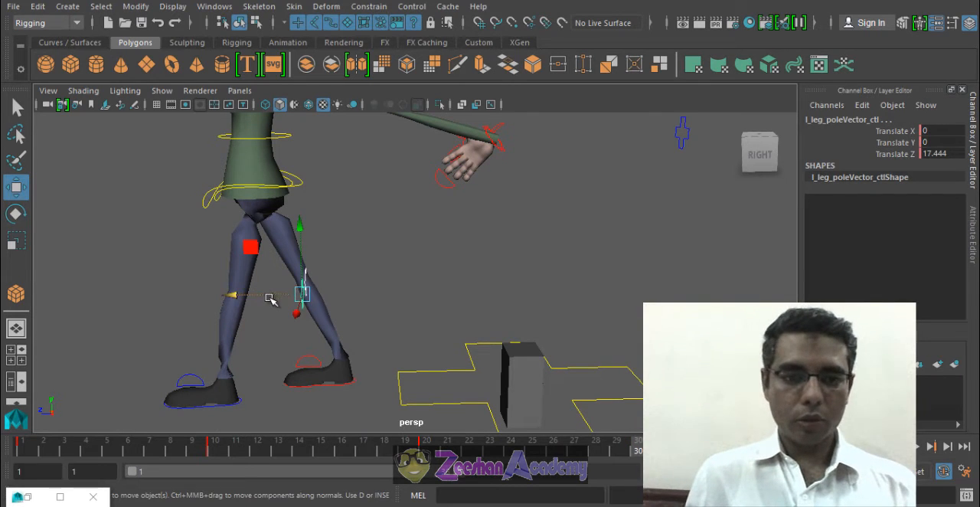
left_click_drag(271, 298, 139, 295)
left_click_drag(171, 325, 197, 321, "alt")
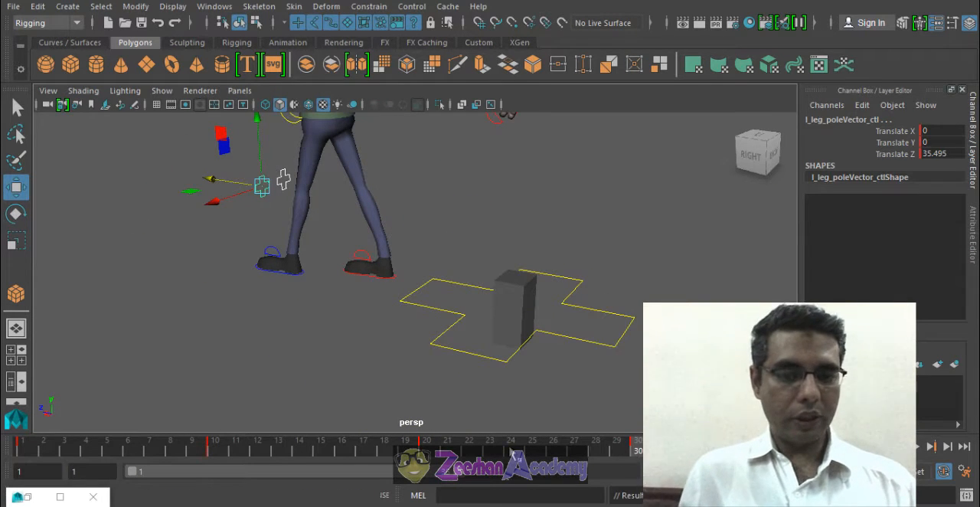
key("alt+v")
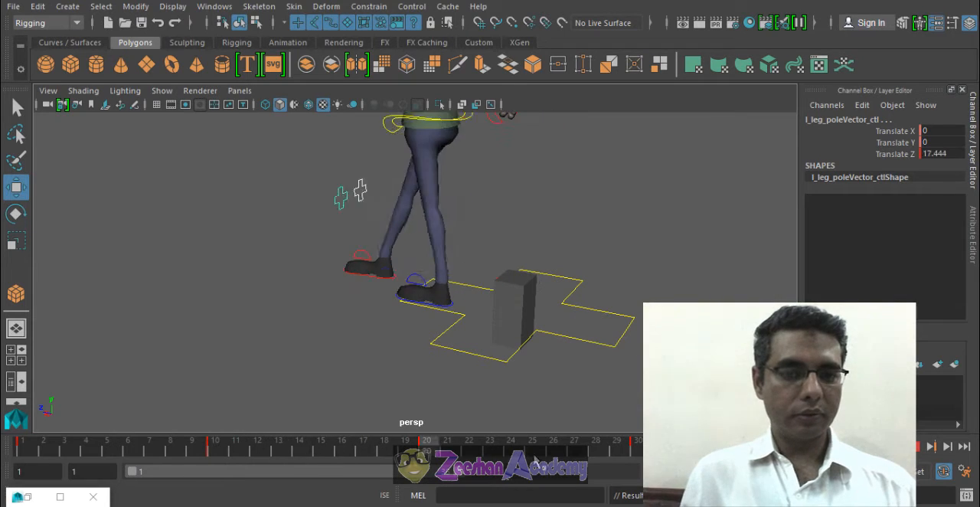
left_click(18, 446)
At frame 20, move the right arm IK control to about 9.5 in Translate Y
middle_click_drag(381, 237, 356, 313, "alt")
right_click_drag(356, 313, 368, 203, "alt")
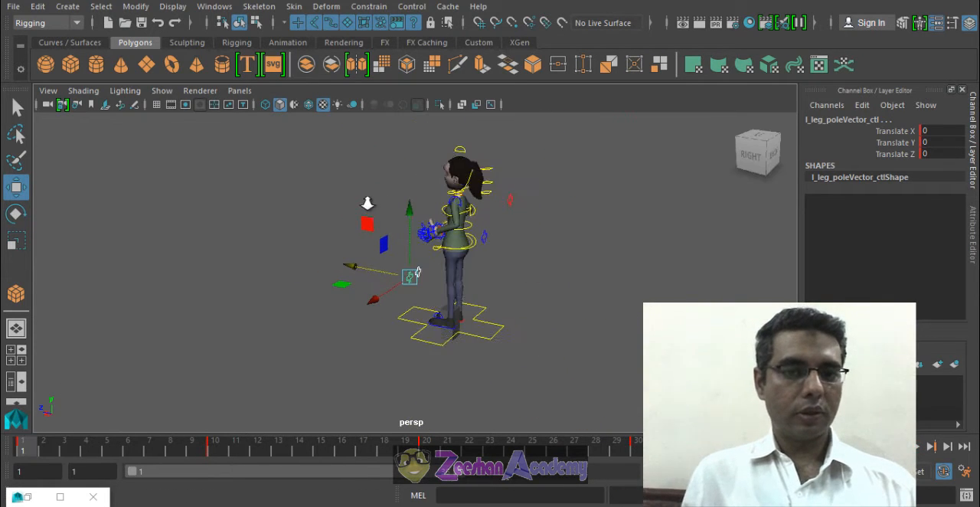
left_click_drag(426, 203, 474, 174, "alt")
left_click_drag(27, 454, 586, 454)
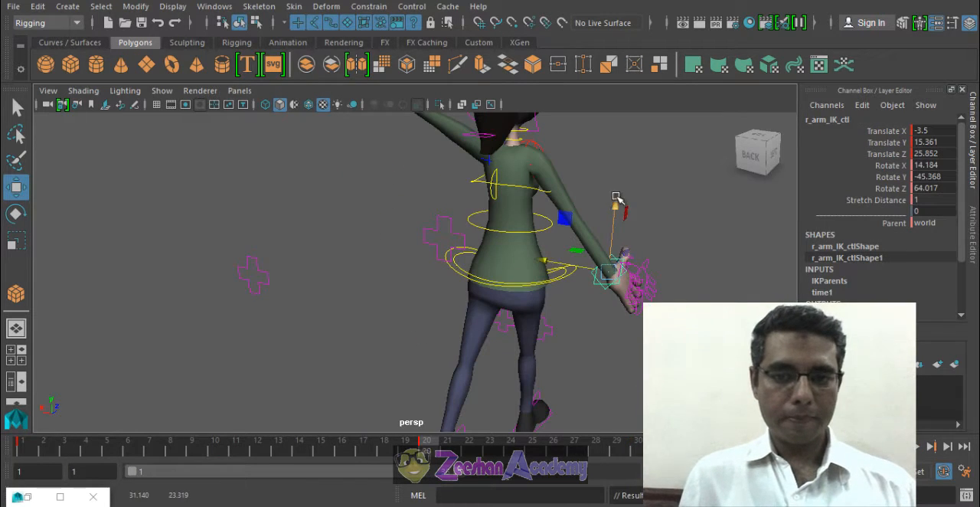
left_click_drag(615, 203, 594, 155)
left_click_drag(528, 226, 406, 295, "alt")
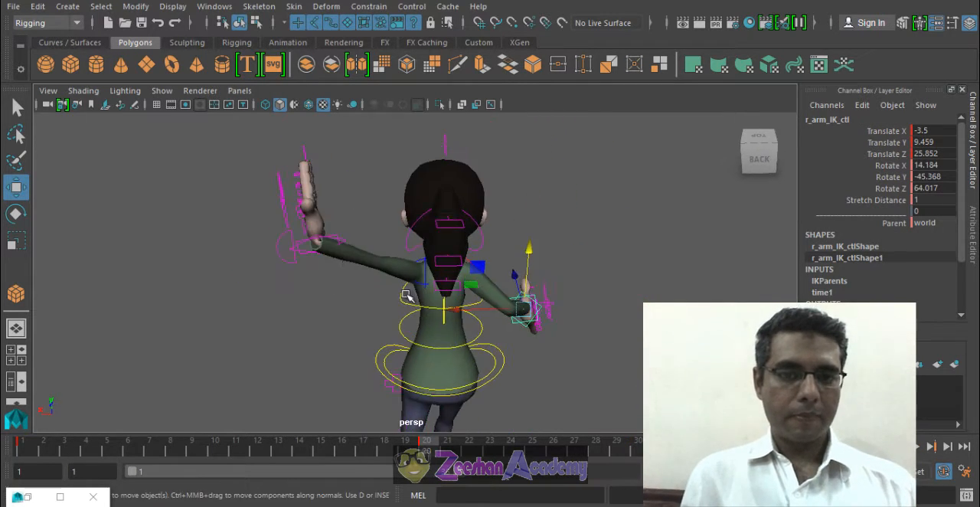
At frame 20, move the left arm IK control to about -12.2, -8.0, 29.6 and rotate it to about -159, -133, 36
left_click(337, 240)
left_click_drag(284, 323, 472, 308, "alt")
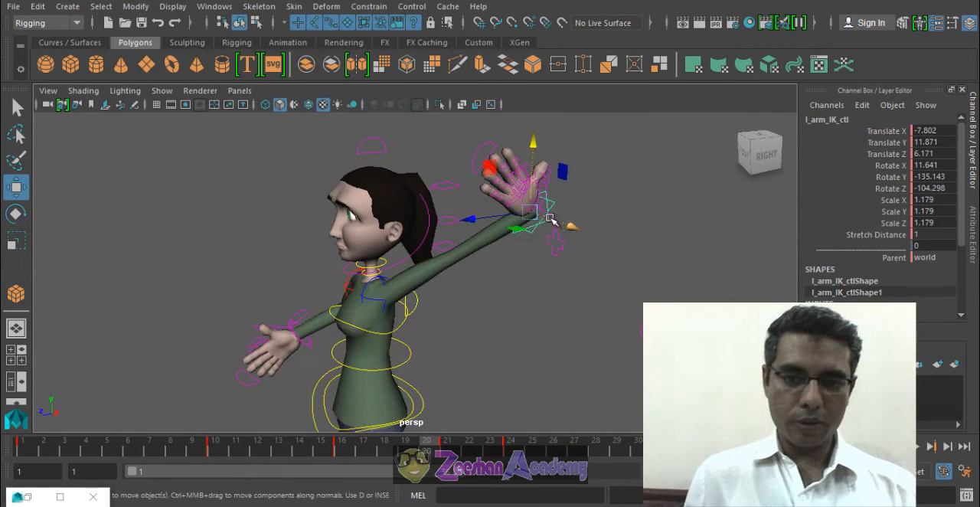
left_click_drag(526, 220, 348, 403)
left_click_drag(338, 402, 420, 436, "alt")
key("e")
left_click_drag(452, 375, 336, 363, "alt")
middle_click_drag(337, 363, 394, 310, "alt")
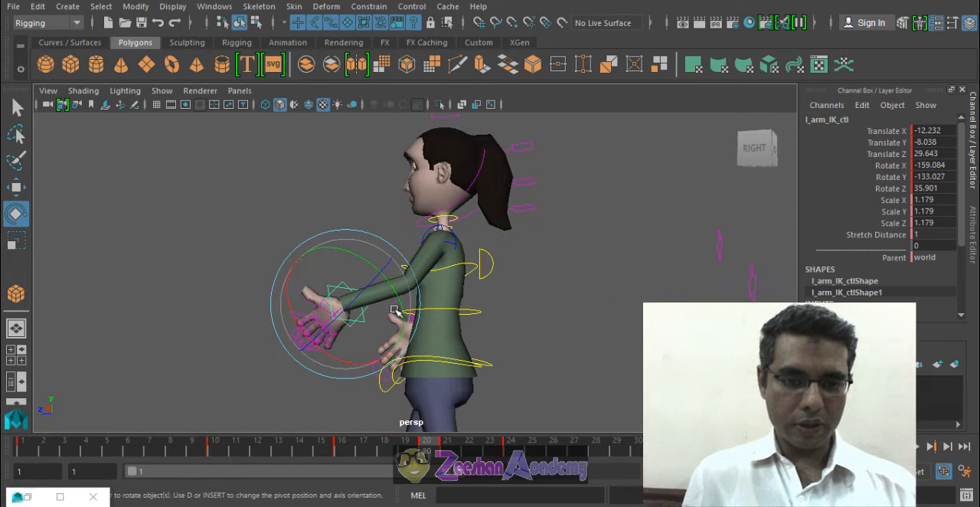
At frame 21, rotate the left arm IK control to about -84, -117 and 1.5 in X, Y and Z
left_click(447, 443)
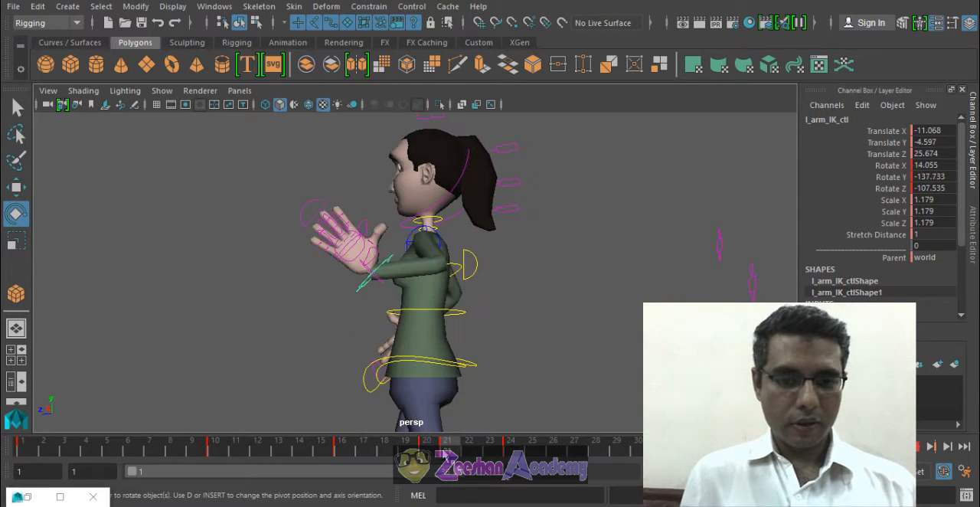
left_click_drag(426, 239, 380, 206)
left_click_drag(359, 315, 407, 407)
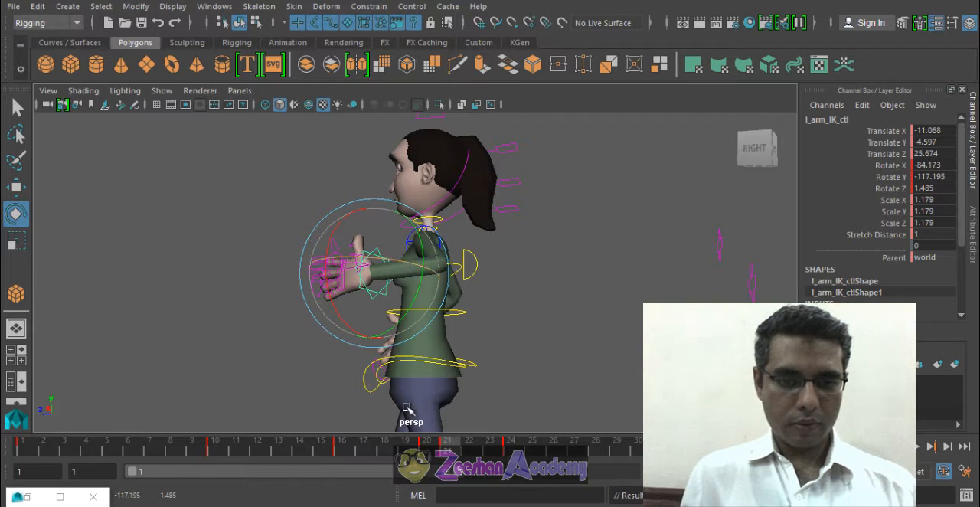
Delete the left arm IK control's key at frame 24
left_click(491, 442)
left_click(504, 442)
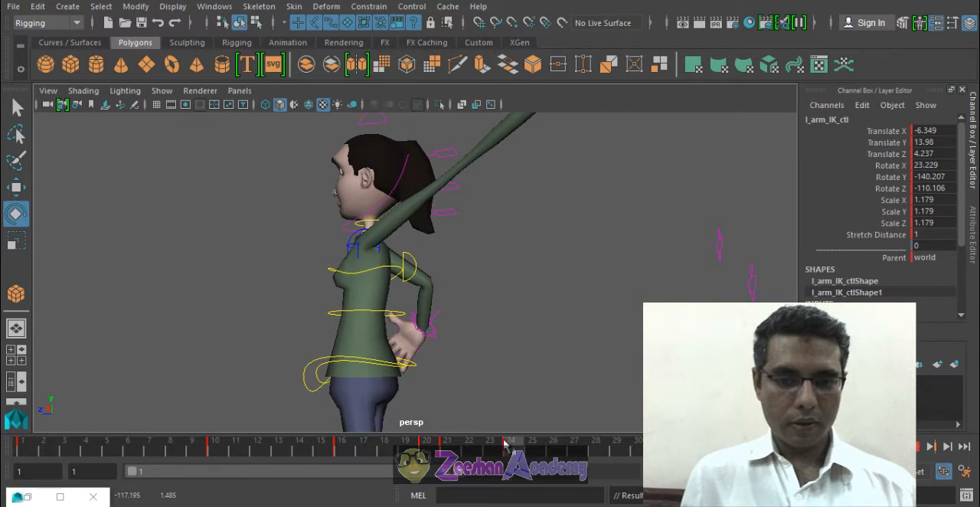
right_click(505, 442)
left_click(549, 276)
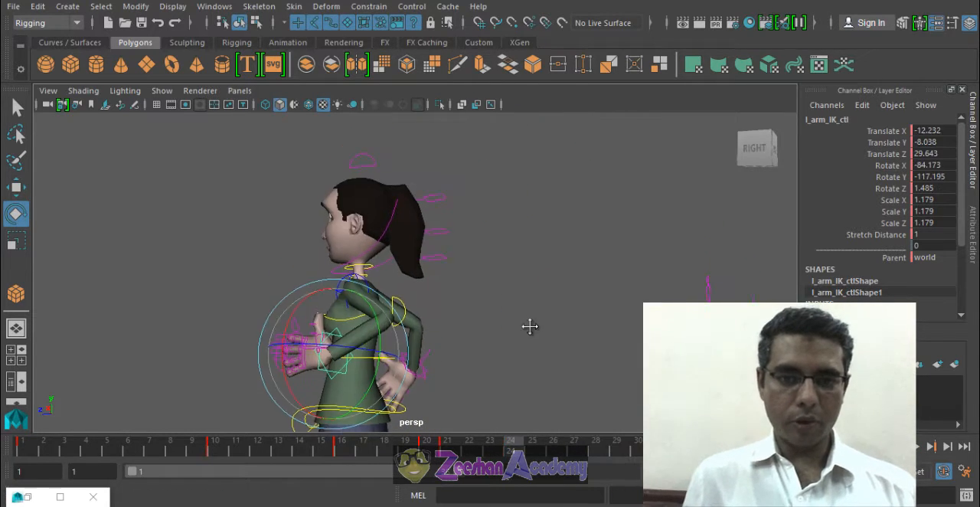
Check both arm controls from the front and delete the left arm IK control's key at frame 21
right_click_drag(529, 326, 482, 367, "alt")
left_click_drag(429, 402, 395, 388, "alt")
middle_click_drag(395, 389, 428, 302, "alt")
left_click_drag(444, 318, 403, 314, "alt")
left_click(298, 266)
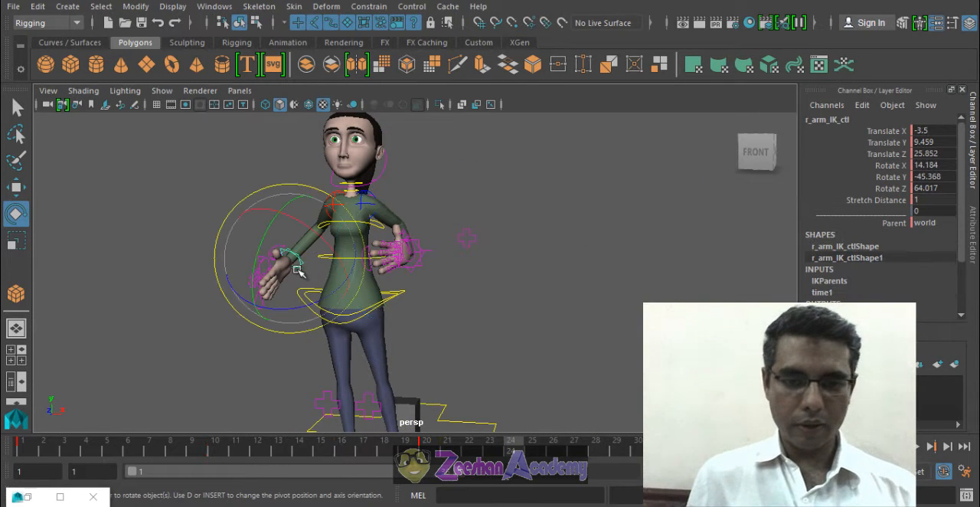
left_click(420, 267)
left_click_drag(420, 267, 432, 382, "alt")
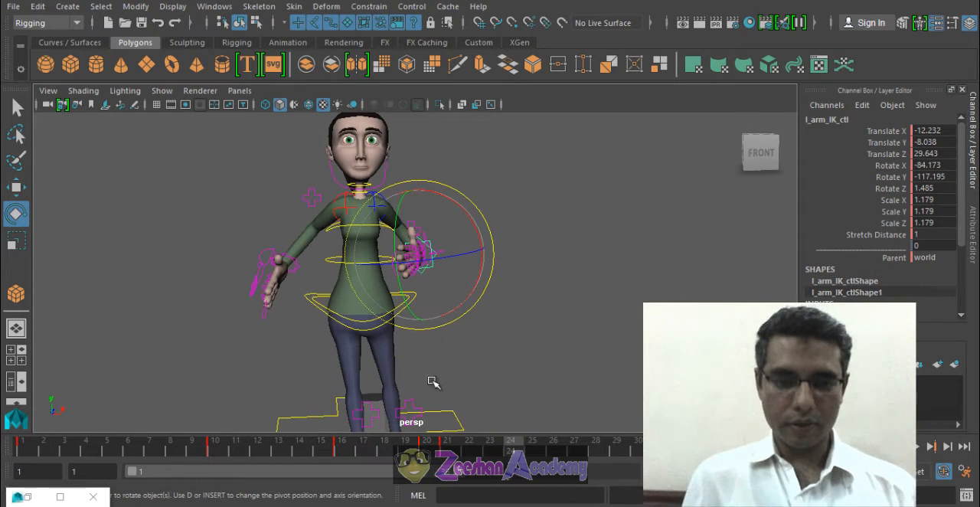
mouse_move(429, 452)
left_mouse_down()
mouse_move(378, 459)
mouse_move(446, 453)
left_mouse_up()
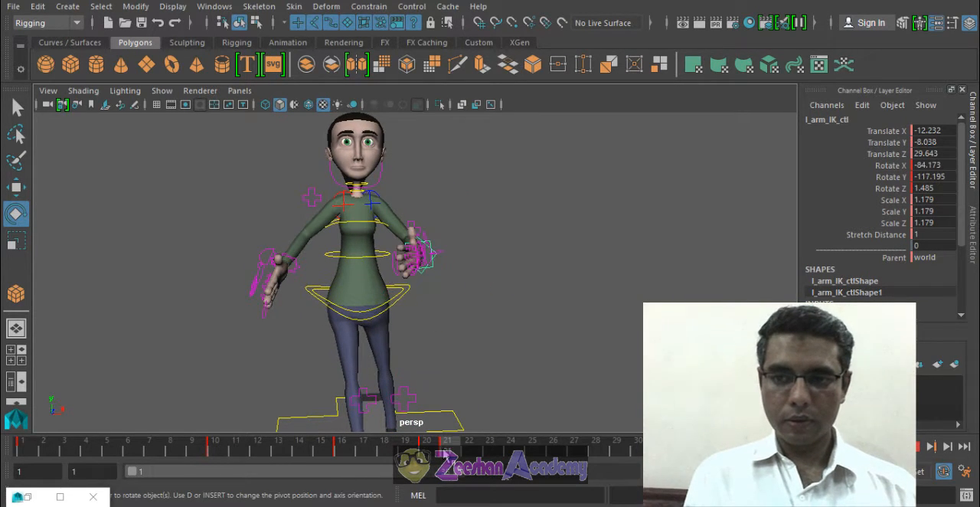
right_click(445, 450)
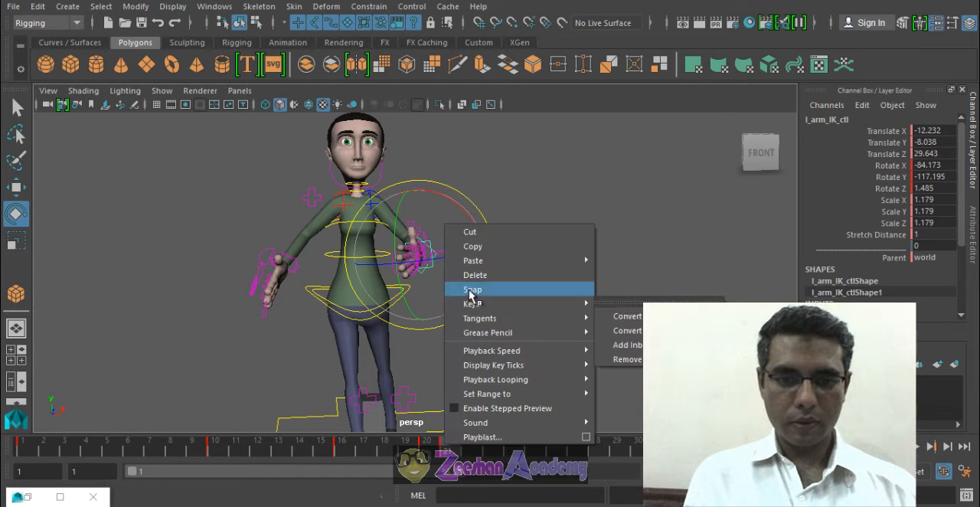
left_click(478, 277)
At frame 20, rotate the left arm IK control to about -180, -111.5, 61.6 and play back the animation
left_click(429, 453)
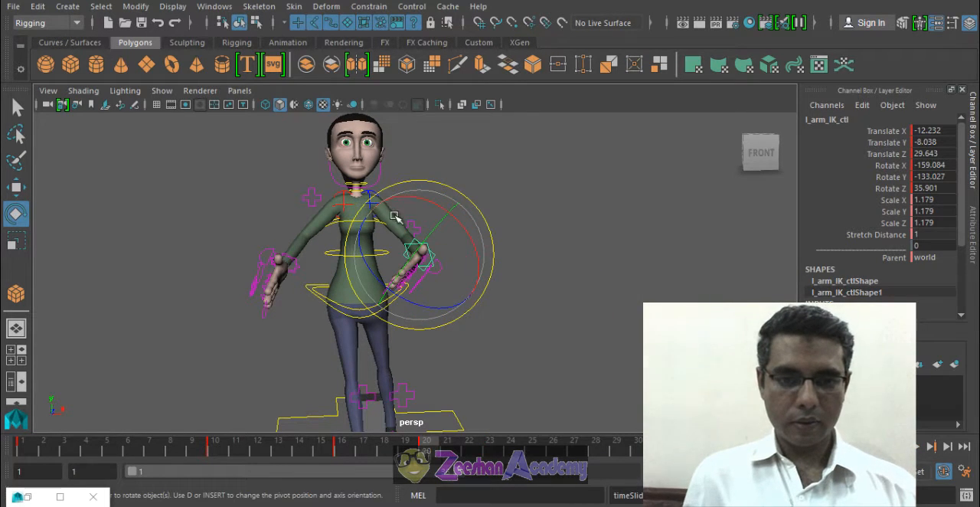
left_click_drag(394, 216, 444, 279)
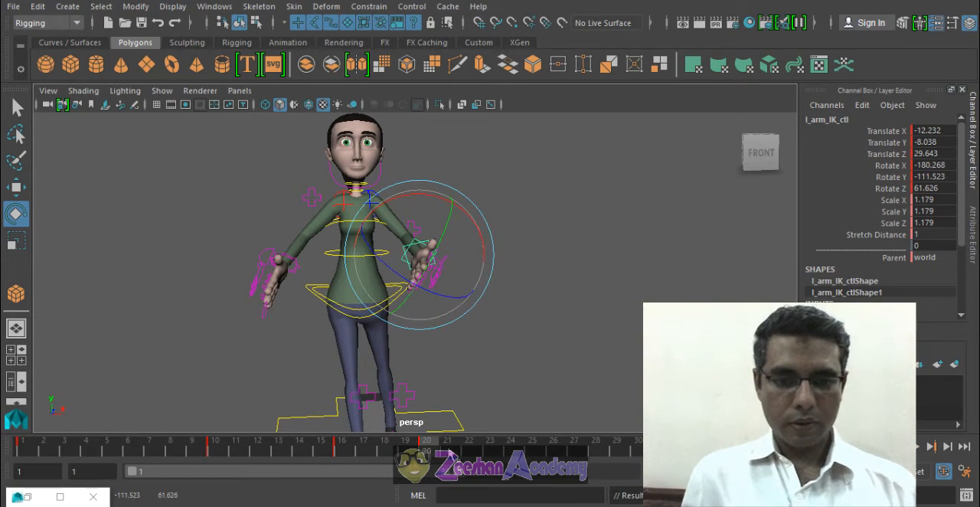
key("alt+v")
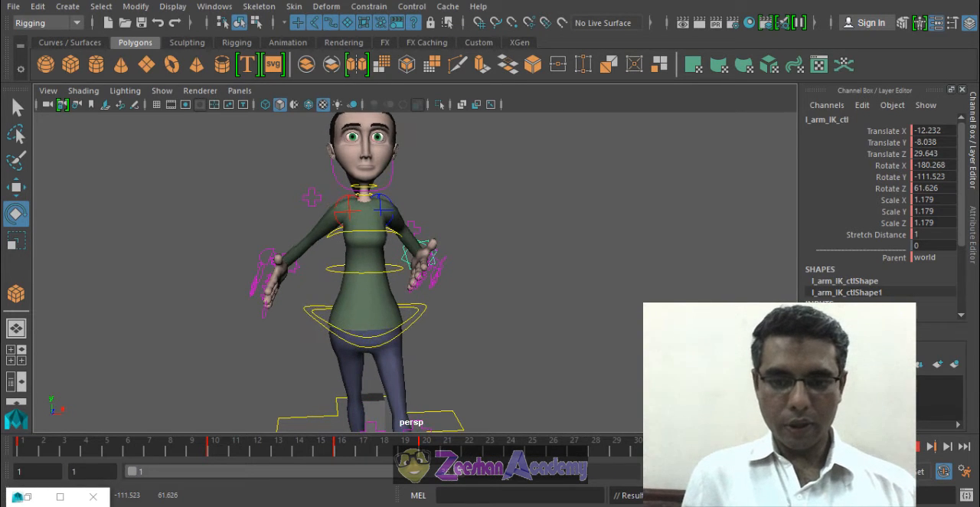
key("alt+v")
At frame 30, move the left arm IK control to about -7.9, -18.6, 44.6 and rotate the hand to follow the arm swing
left_click_drag(467, 276, 278, 332, "alt")
key("w")
left_click_drag(278, 332, 476, 338, "alt")
left_click_drag(471, 345, 375, 384, "alt")
key("e")
left_click_drag(375, 384, 394, 353, "alt")
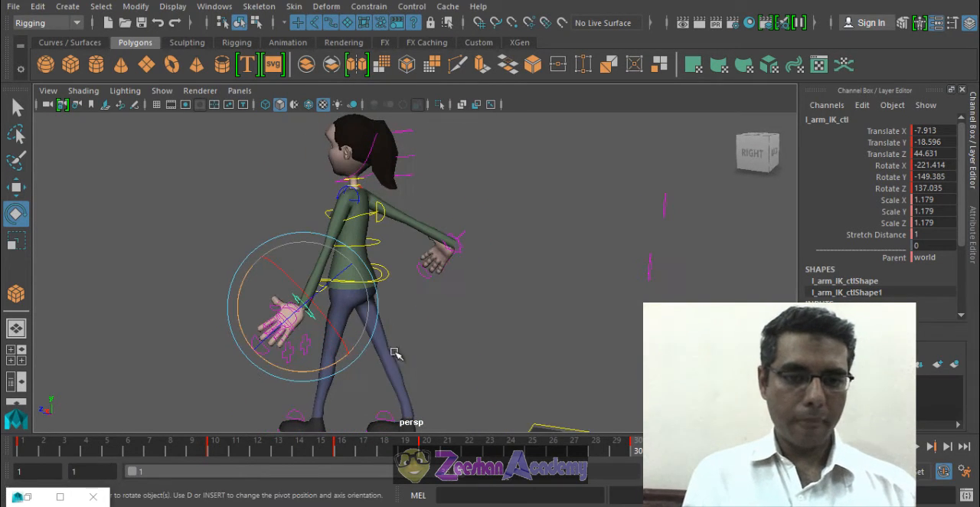
left_click_drag(323, 284, 296, 316)
left_click_drag(296, 318, 346, 336, "alt")
At frame 30, move the right arm IK control to about -4.5, 13.0, 49.8 and rotate it to about -3.9, -50.3, 90.4
key("w")
left_click_drag(265, 367, 346, 282, "alt")
left_click(300, 282)
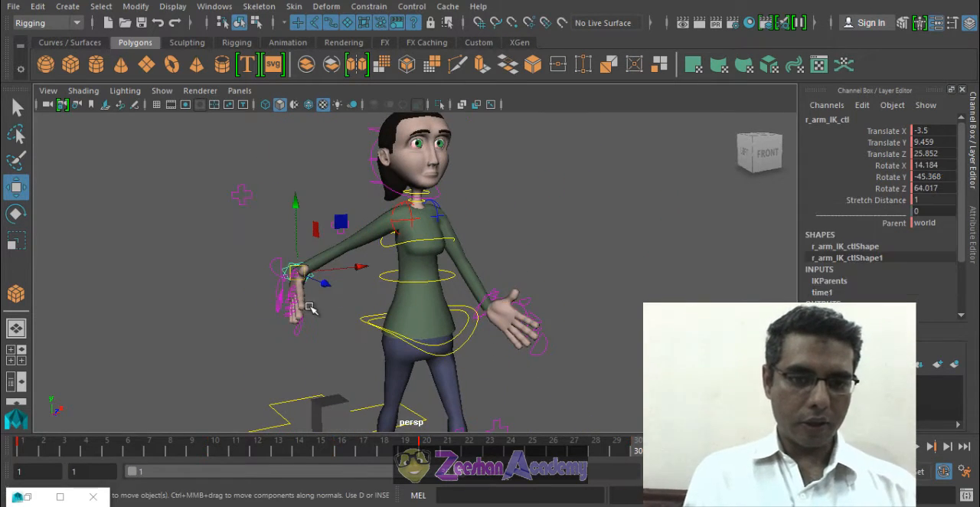
key("e")
key("w")
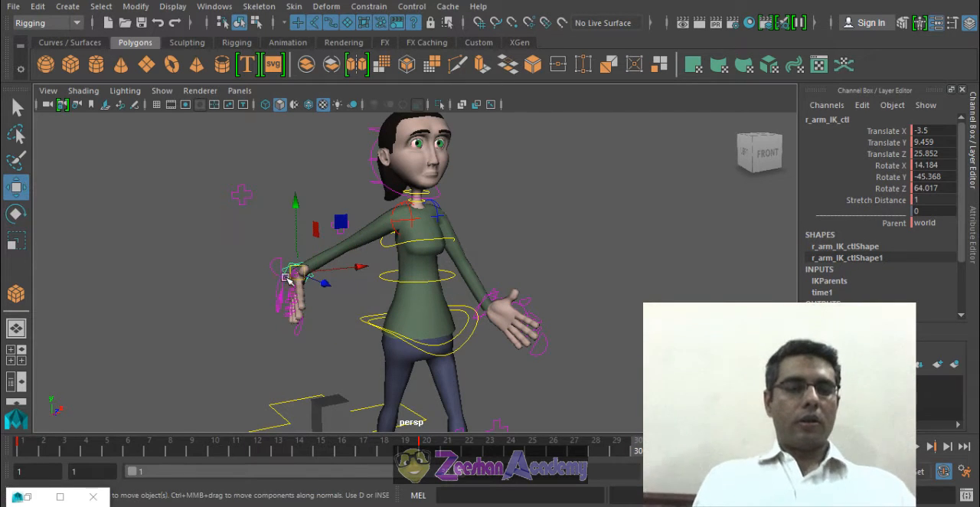
left_click_drag(299, 277, 459, 374)
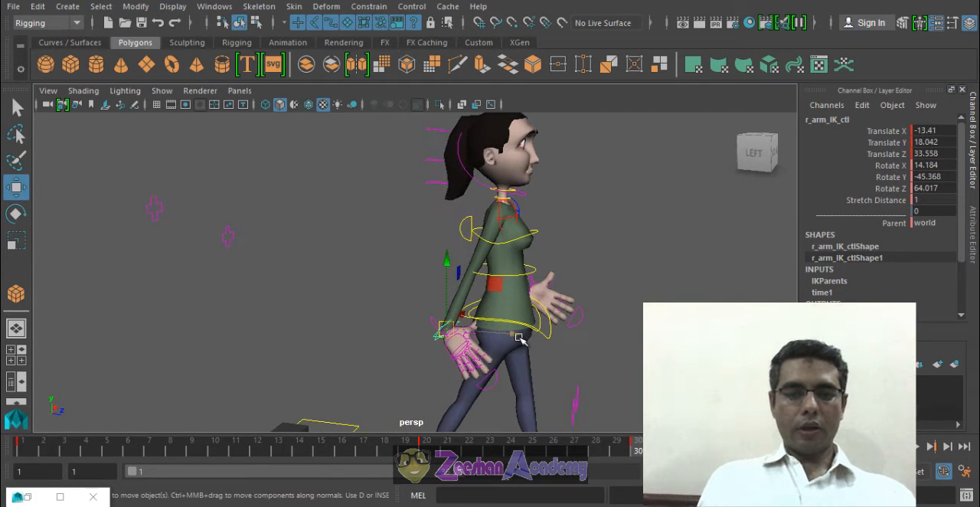
left_click_drag(519, 337, 234, 288)
left_click_drag(235, 287, 213, 280, "alt")
key("e")
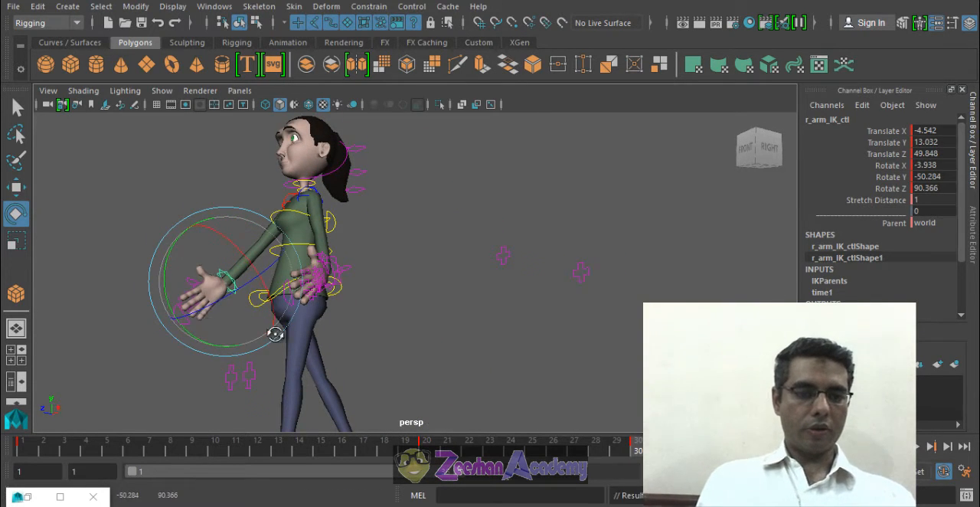
mouse_move(273, 332)
left_mouse_down("alt")
mouse_move(330, 363)
mouse_move(282, 348)
left_mouse_up("alt")
Scrub through the walk and examine the right arm's swing from several angles at frames 26, 20 and 1
mouse_move(361, 308)
left_mouse_down("alt")
mouse_move(294, 207)
mouse_move(324, 240)
mouse_move(440, 275)
mouse_move(370, 307)
left_mouse_up("alt")
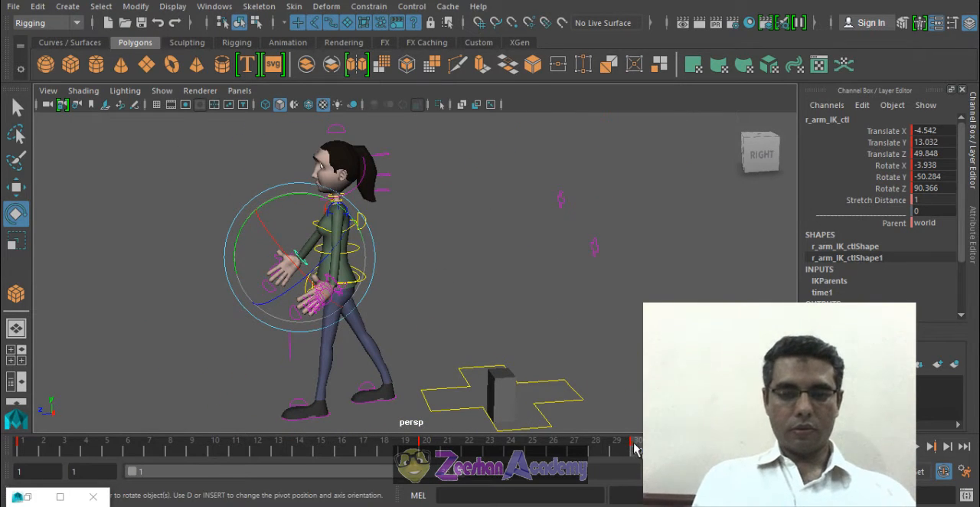
left_click_drag(512, 442, 552, 442)
left_click_drag(599, 479, 557, 476)
left_click_drag(238, 334, 452, 361, "alt")
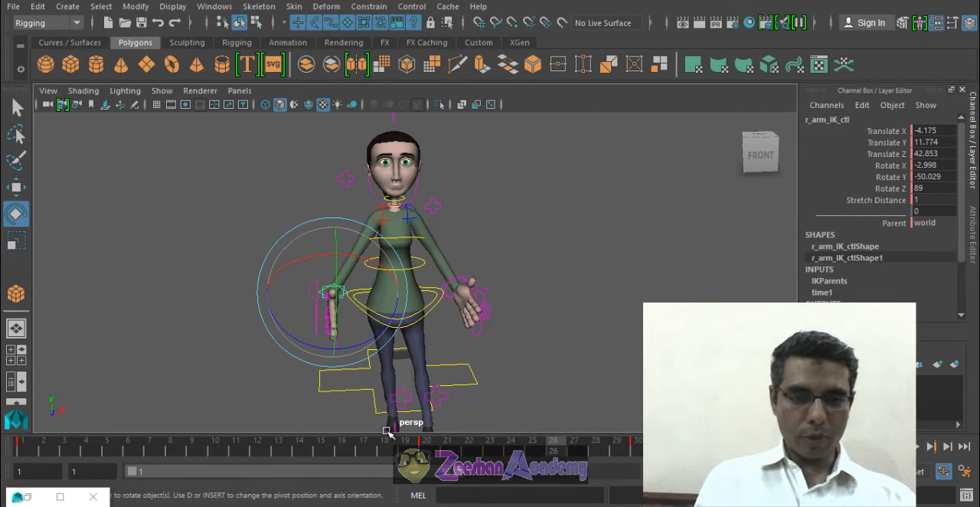
left_click(424, 446)
left_click_drag(339, 332, 244, 295, "alt")
key("w")
left_click(29, 444)
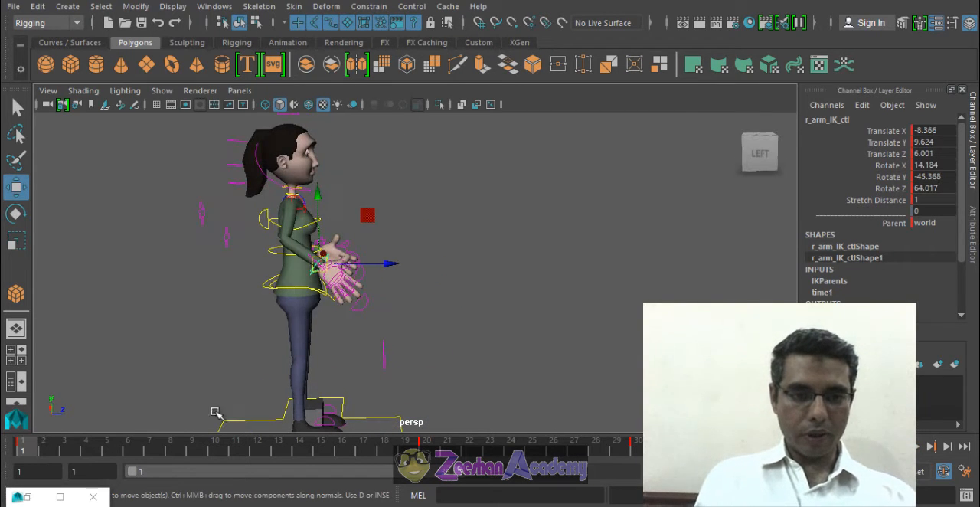
At frame 10, move the right arm IK control to about -5.9, 12.9, 5.4 and rotate it to about 6.9, 3.4, 77.8
left_click(194, 450)
left_click(216, 451)
left_click_drag(350, 266, 359, 308)
key("e")
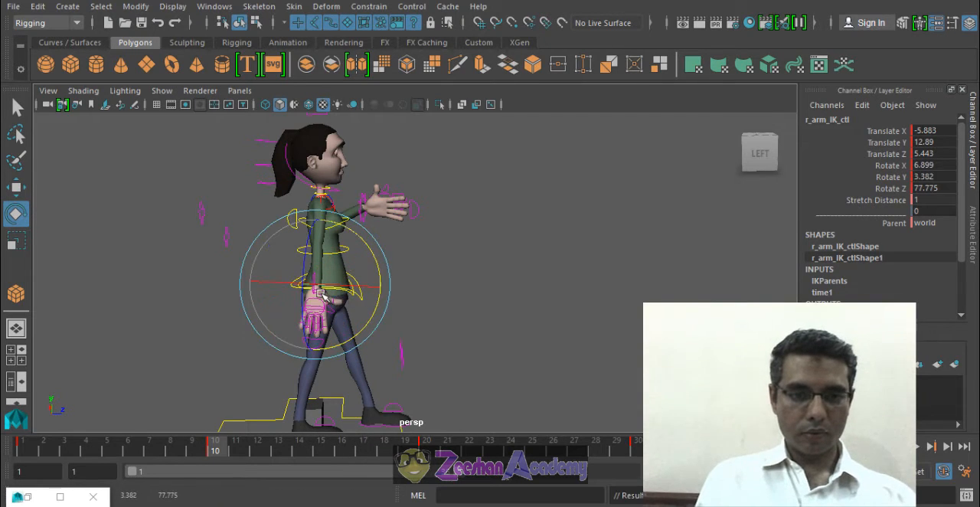
At frame 20, move the right arm IK control to about -3.3, 11.0, 24.0 and rotate it to about 23.4, -35.3, 56.7
key("w")
left_click_drag(225, 452, 426, 468)
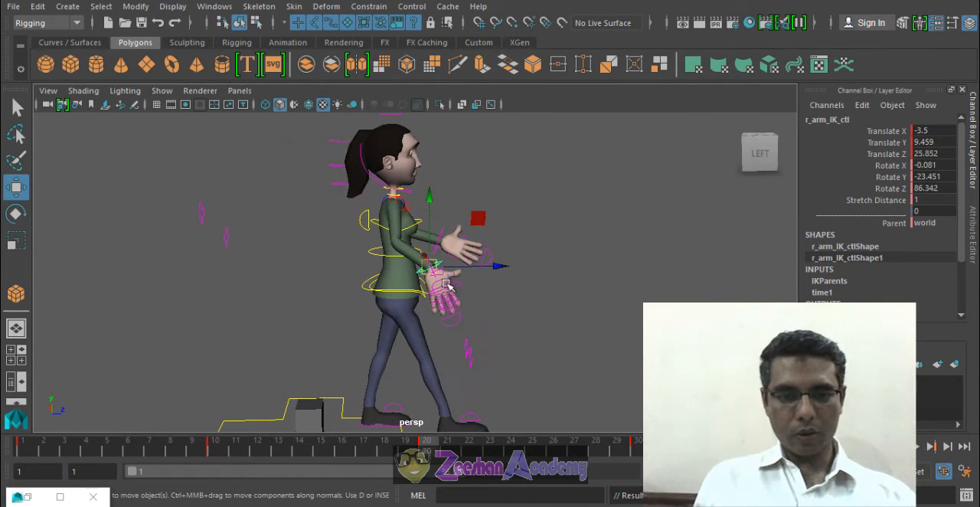
left_click_drag(438, 268, 440, 218)
key("e")
left_click_drag(352, 249, 184, 295, "alt")
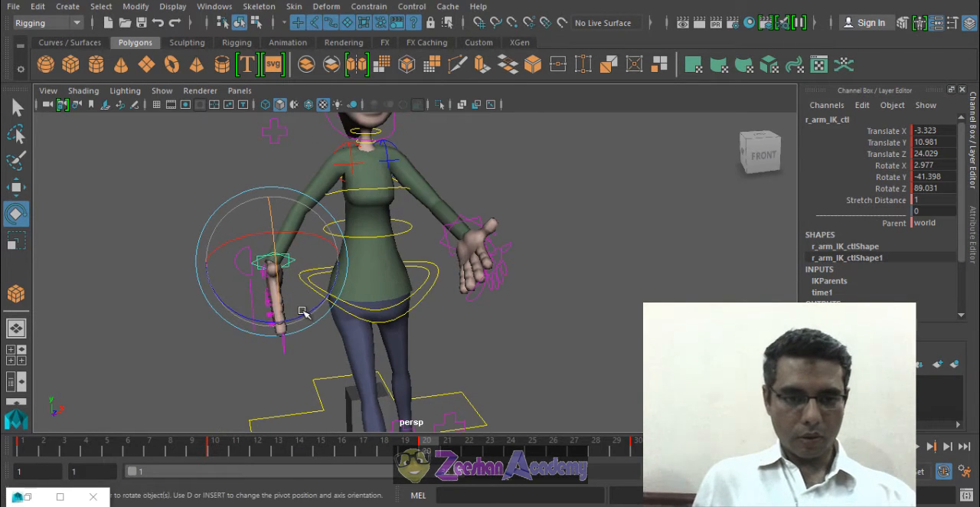
left_click_drag(299, 311, 280, 318)
mouse_move(274, 324)
left_mouse_down("alt")
mouse_move(287, 334)
mouse_move(279, 330)
left_mouse_up("alt")
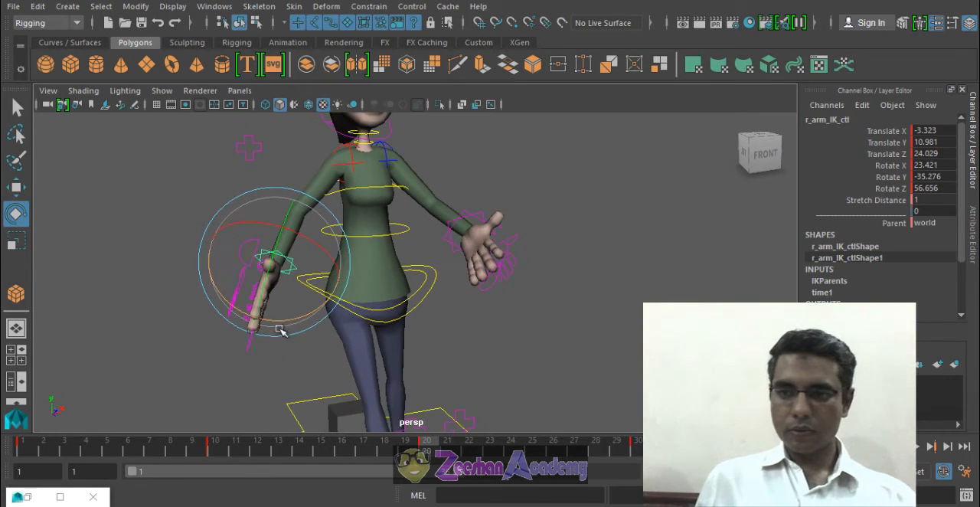
At frame 30, move the right arm IK control to about -5.5, 5.2, 51.5, adjust its rotation and play back the walk
left_click_drag(430, 442, 630, 432)
left_click_drag(493, 341, 470, 318, "alt")
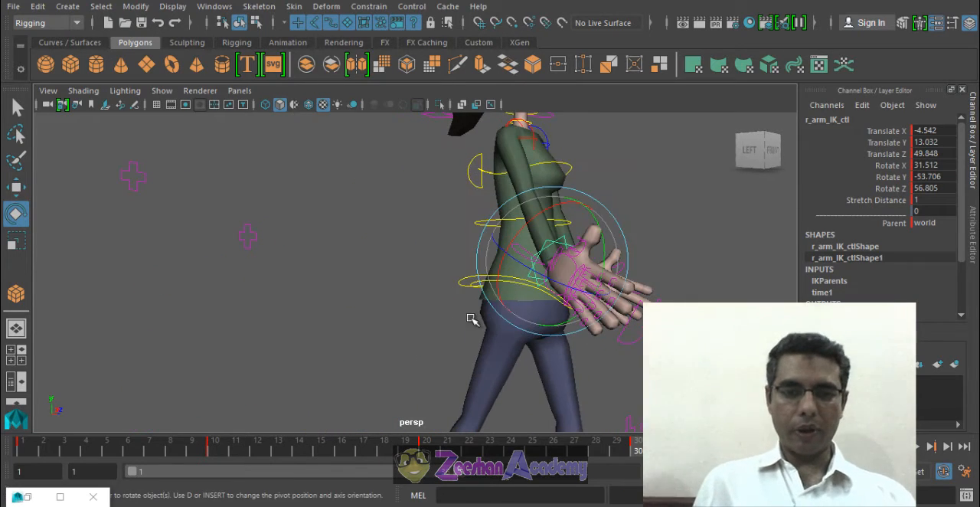
key("w")
left_click_drag(557, 258, 574, 200)
left_click_drag(573, 201, 548, 230, "alt")
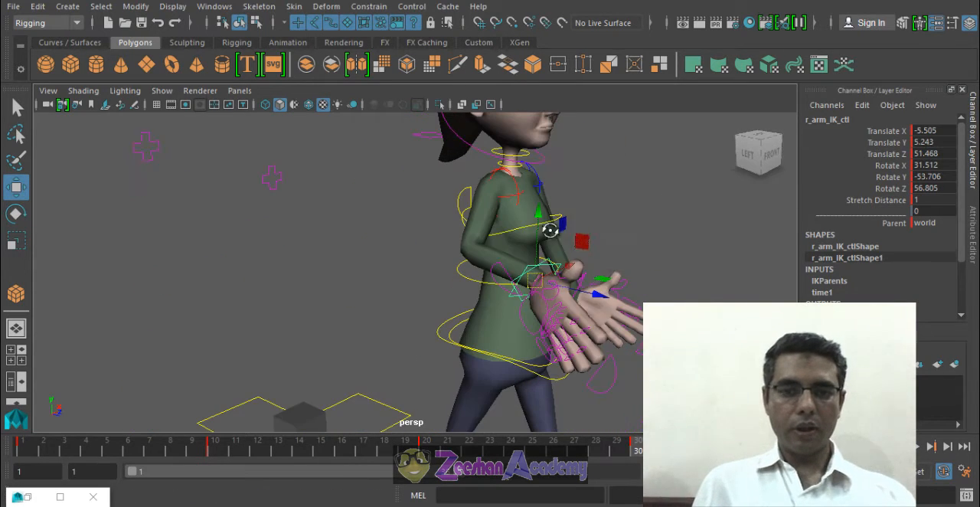
key("e")
left_click_drag(582, 286, 548, 307)
left_click_drag(530, 299, 352, 264, "alt")
key("alt+v")
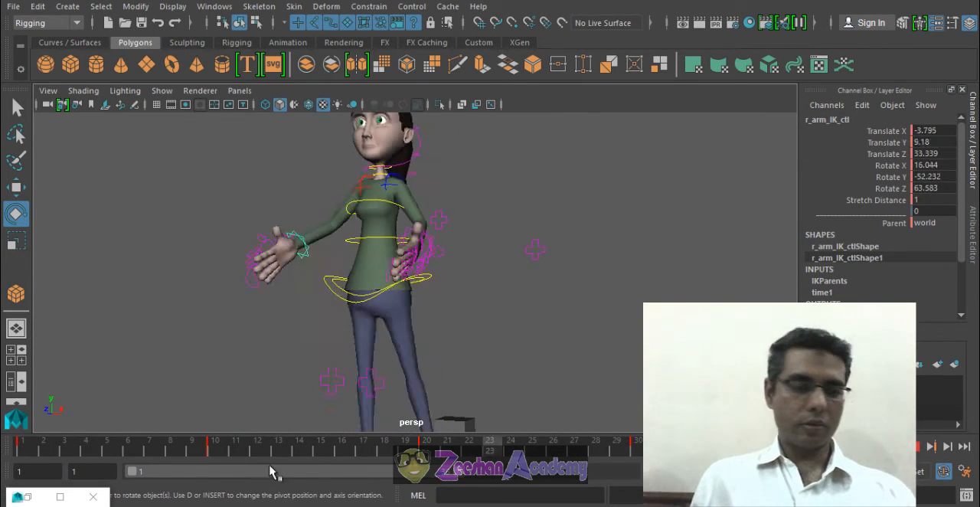
key("alt+v")
At frame 4, lift and tilt the left leg IK control for the first passing step, working from the side view
right_click_drag(483, 362, 232, 342, "alt")
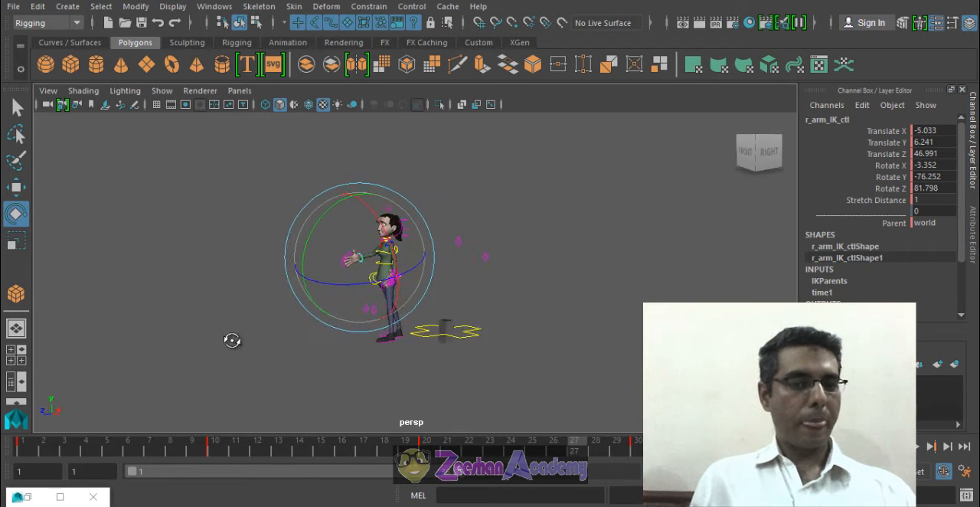
left_click_drag(231, 341, 268, 368, "alt")
right_click_drag(267, 367, 344, 383, "alt")
left_click_drag(343, 383, 265, 382, "alt")
left_click_drag(42, 455, 87, 450)
scroll(300, 295, "up", 4)
middle_click_drag(299, 296, 250, 315, "alt")
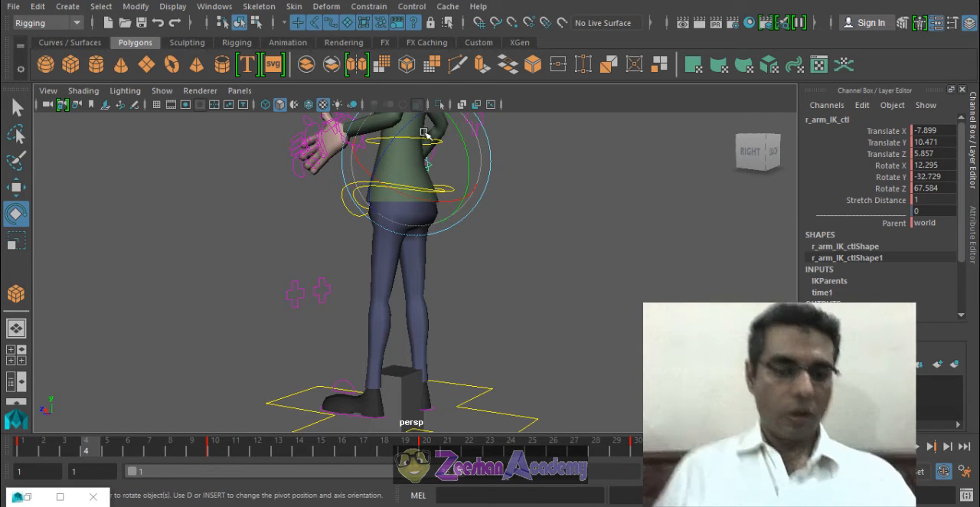
left_click_drag(313, 357, 354, 343, "alt")
right_click_drag(354, 344, 349, 337, "alt")
middle_click_drag(425, 380, 362, 334, "alt")
left_click_drag(363, 334, 305, 346, "alt")
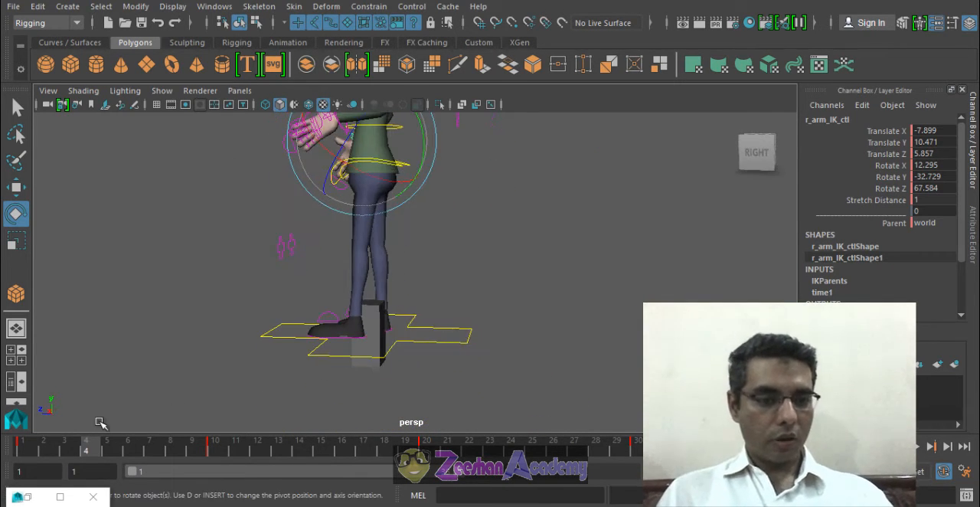
mouse_move(95, 447)
left_mouse_down()
mouse_move(109, 448)
mouse_move(95, 444)
left_mouse_up()
key("w")
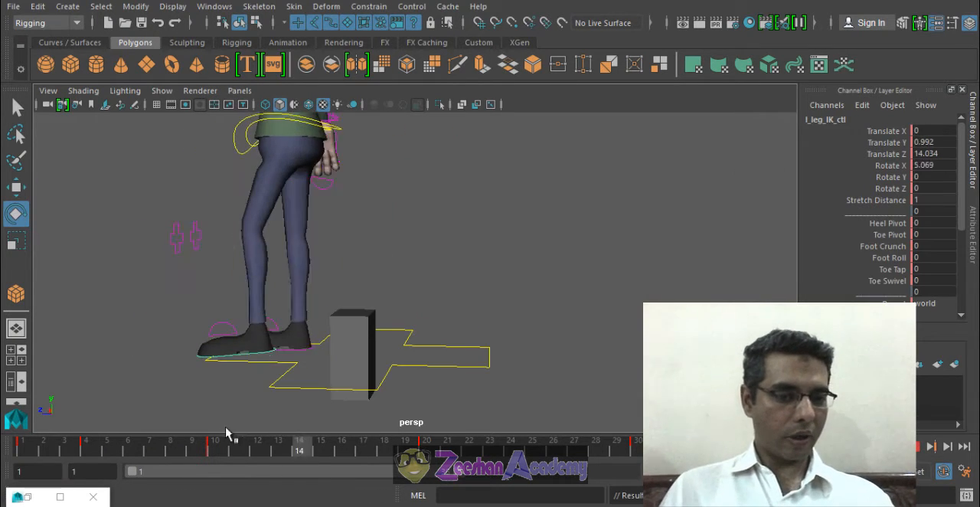
At frame 14, raise the right leg IK control to Translate Y about 5.4 and tilt it to Rotate X about 22.9
mouse_move(228, 434)
left_mouse_down()
mouse_move(174, 433)
mouse_move(215, 441)
left_mouse_up()
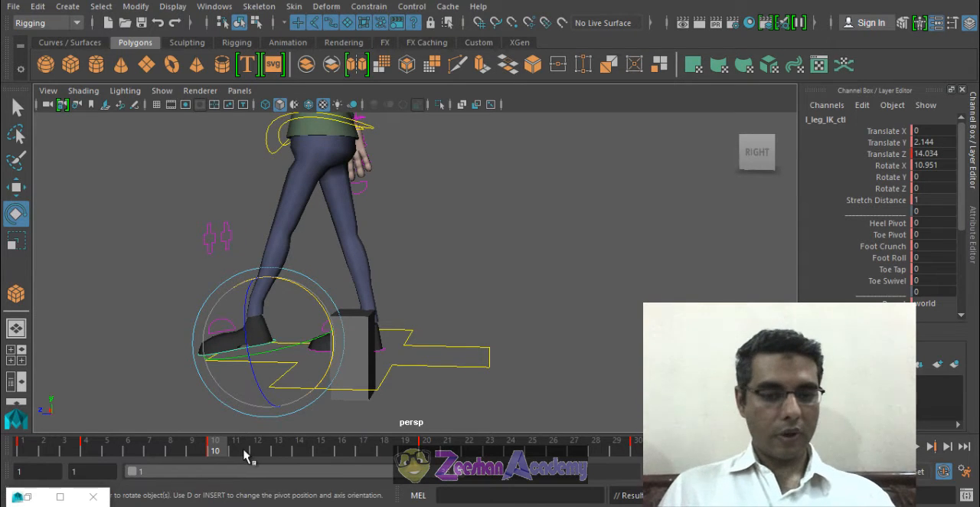
left_click_drag(278, 453, 298, 455)
left_click(286, 373)
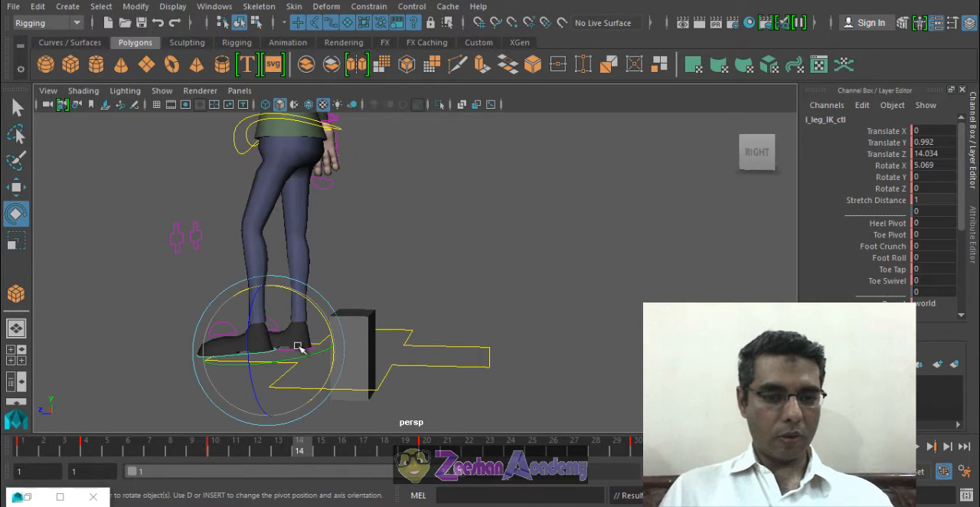
key("q")
left_click_drag(292, 437, 289, 449)
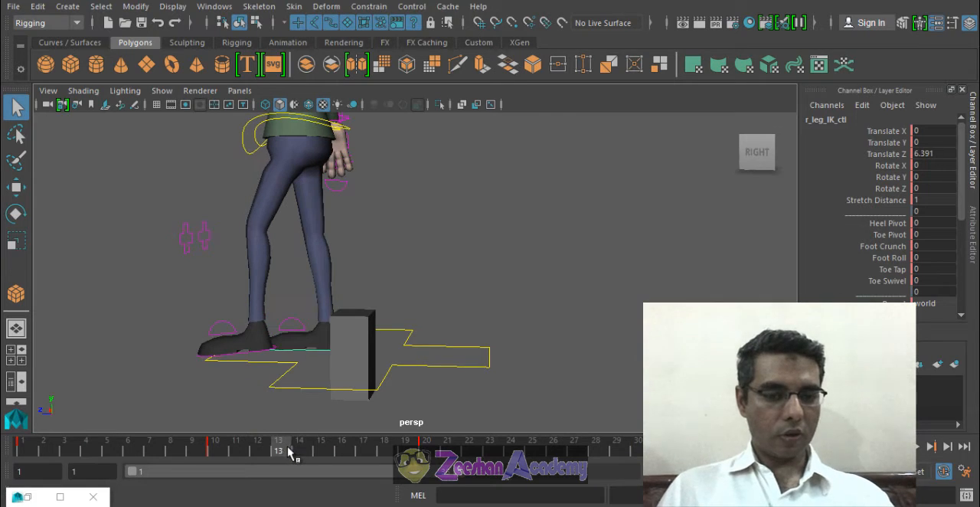
left_click(294, 453)
key("w")
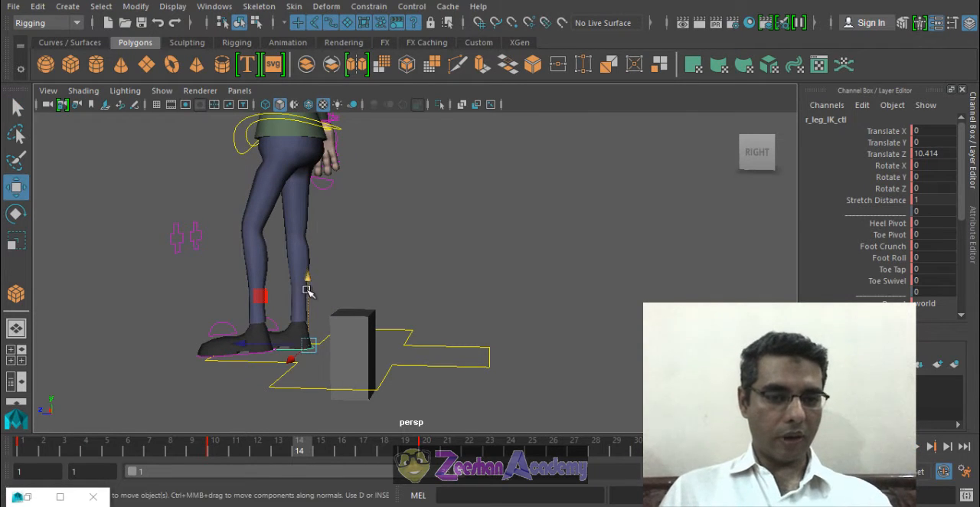
left_click(307, 267)
left_click(306, 361)
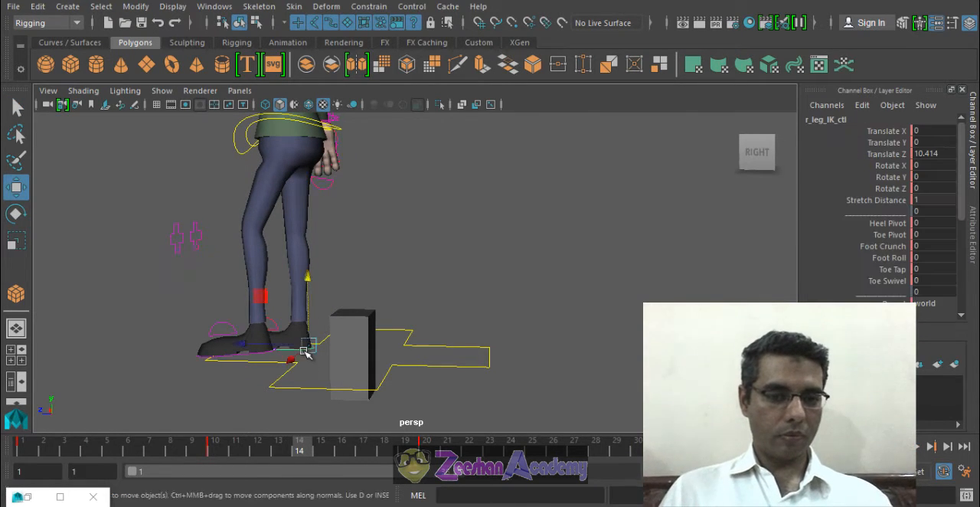
left_click_drag(312, 295, 337, 243)
key("e")
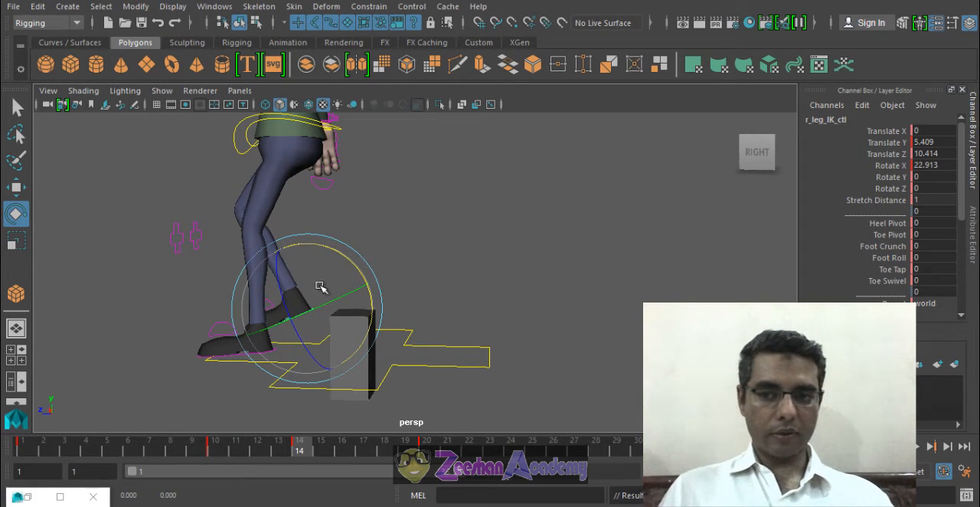
At frame 24, raise the left leg IK control to Translate Y about 3.9 and tilt it to Rotate X about 20
left_click_drag(268, 453, 519, 448)
left_click(193, 358)
key("q")
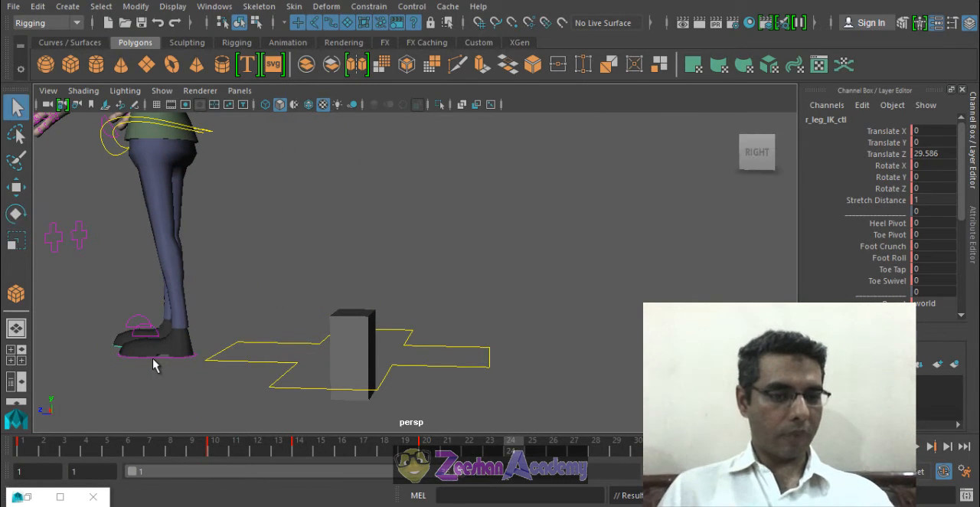
key("w")
left_click_drag(190, 287, 189, 265)
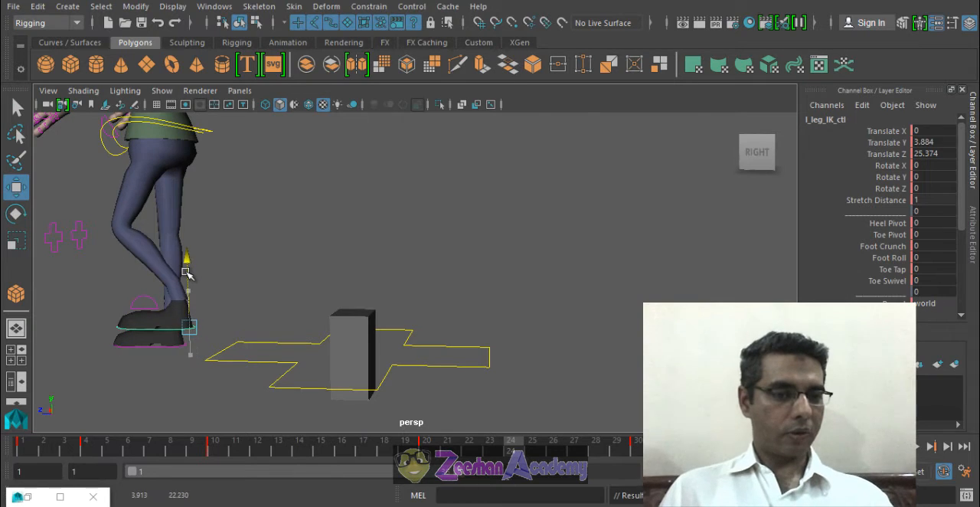
key("e")
left_click_drag(238, 283, 223, 261)
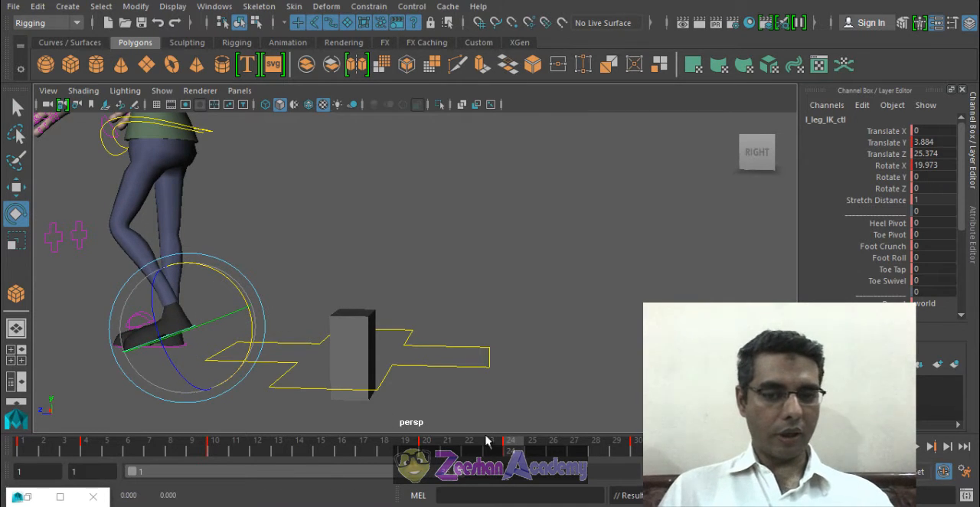
At frame 1, move the right leg IK control sideways to Translate X about -2.254, working from the front view
mouse_move(506, 450)
left_mouse_down()
mouse_move(440, 450)
mouse_move(598, 450)
mouse_move(490, 450)
left_mouse_up()
left_click_drag(366, 456, 27, 449)
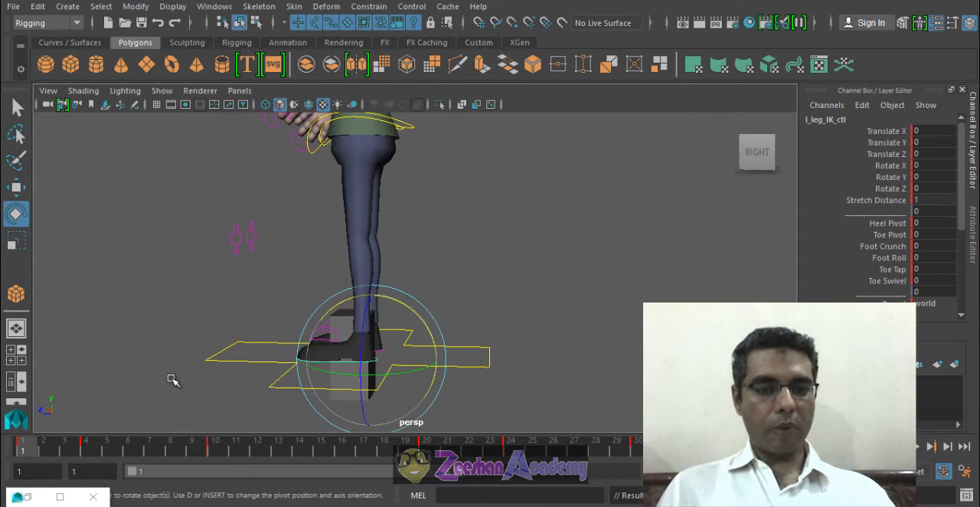
left_click_drag(344, 352, 449, 357, "alt")
key("w")
left_click(407, 369)
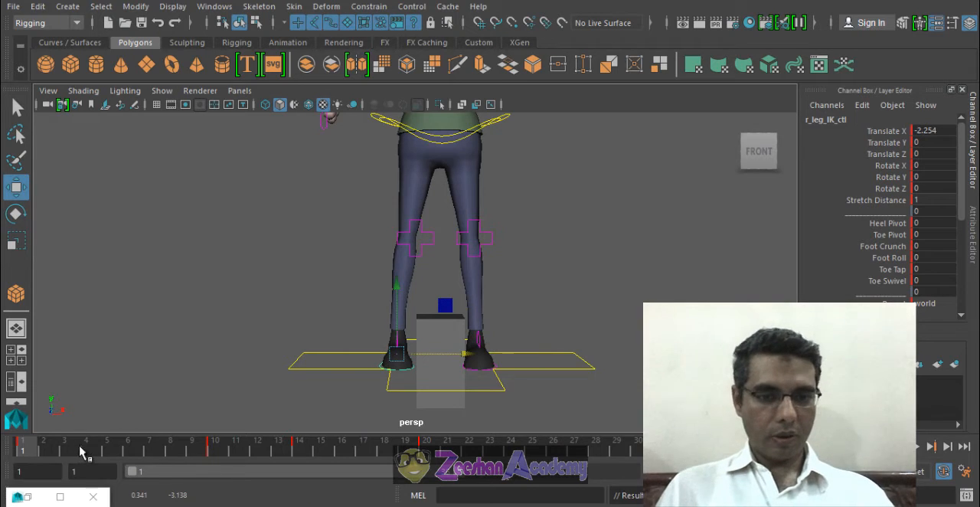
Carry the right leg IK control's frame 1 Translate X of -2.254 over to frame 10 and key that channel
left_click(106, 451)
left_click_drag(126, 455, 22, 455)
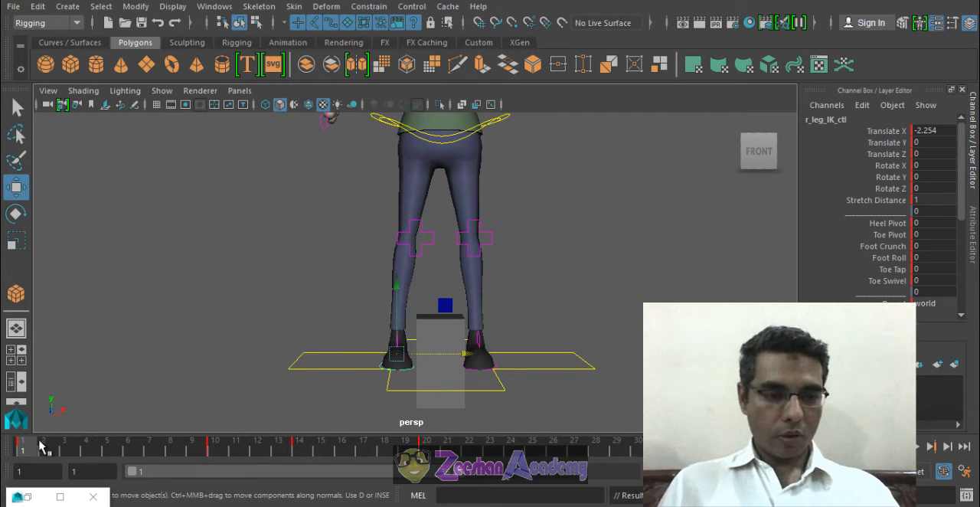
left_click_drag(41, 446, 15, 463)
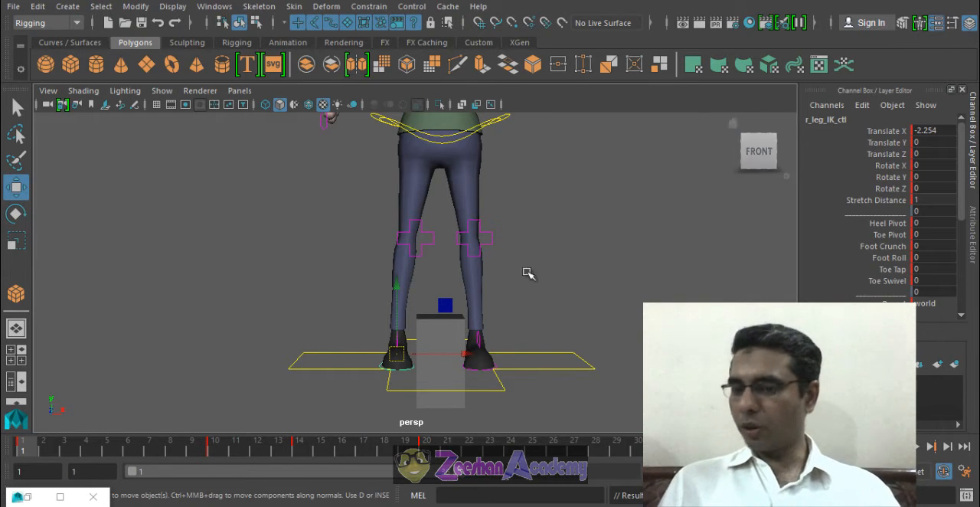
left_click_drag(162, 457, 22, 449)
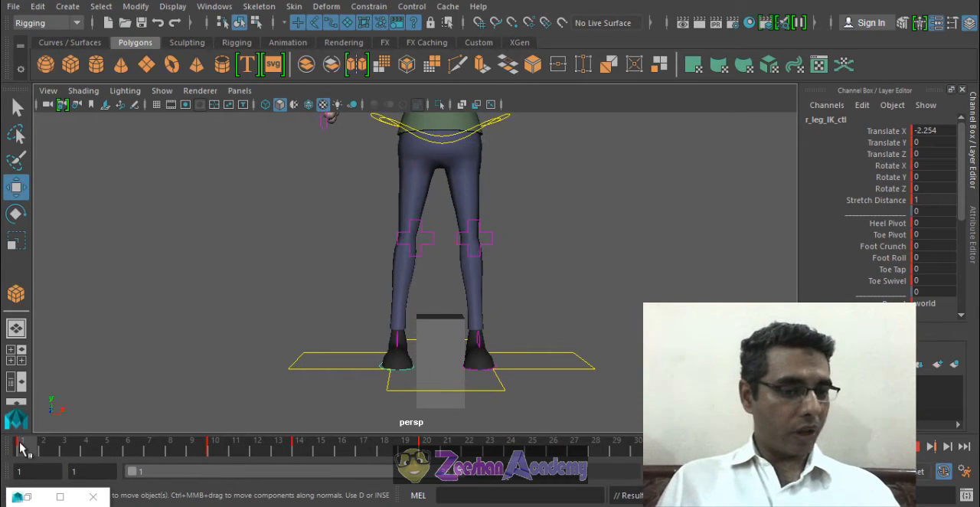
left_click(214, 451)
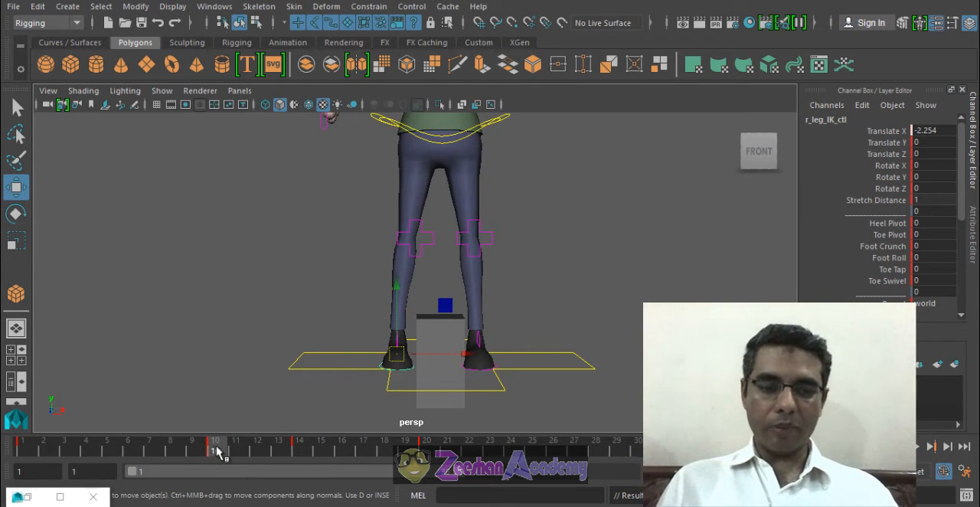
left_click(879, 132)
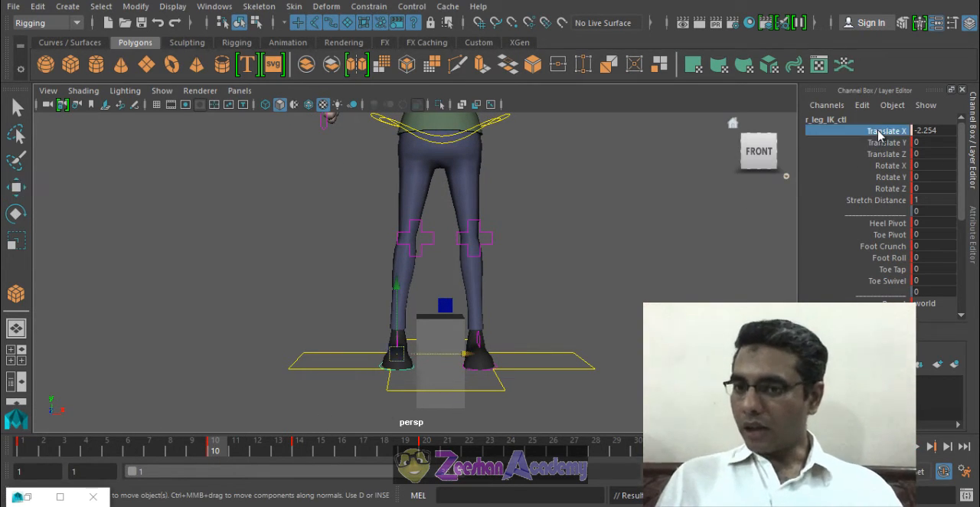
right_click(879, 134)
left_click(850, 13)
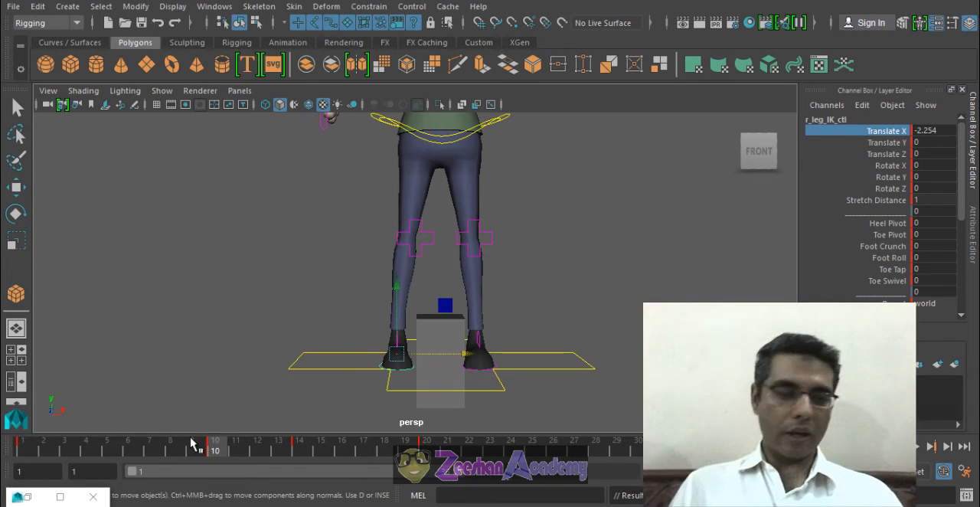
At frame 20, move the right leg IK control sideways to Translate X about -3.325 and scrub back to check the stance
left_click(107, 445)
left_click_drag(1, 465, 426, 443)
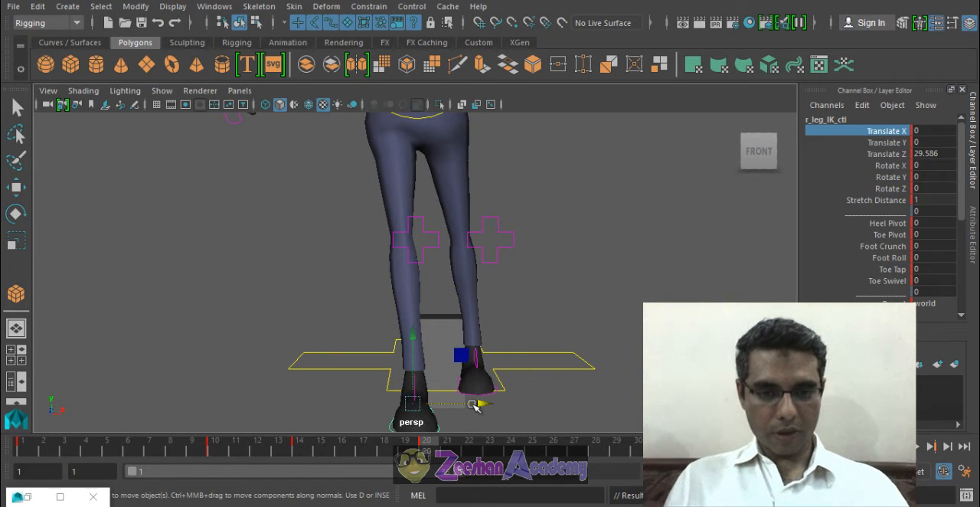
left_click_drag(475, 404, 430, 405)
middle_click_drag(405, 425, 387, 360, "alt")
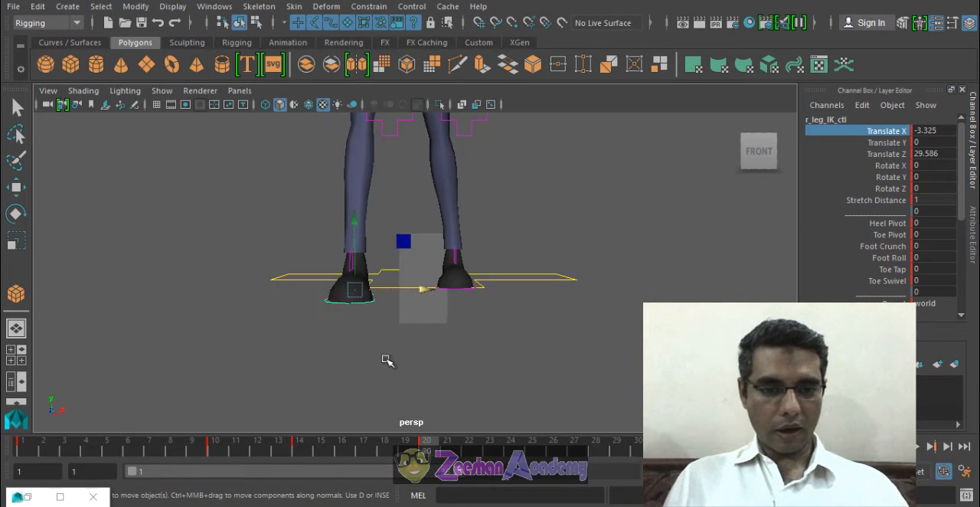
left_click_drag(421, 449, 343, 445)
scroll(339, 228, "down", 5)
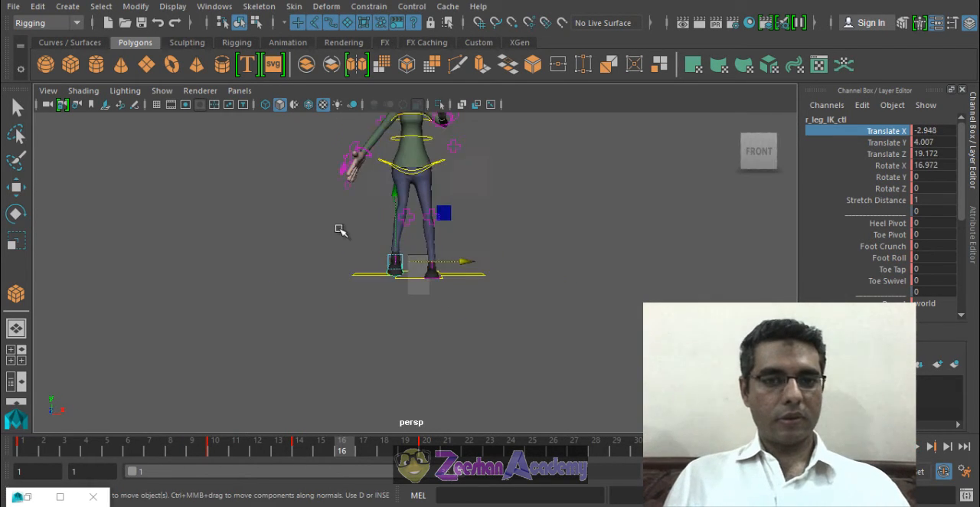
At frame 6, shift the hips override control sideways to Translate X about -4.157
middle_click_drag(342, 227, 323, 290, "alt")
scroll(372, 321, "up", 1)
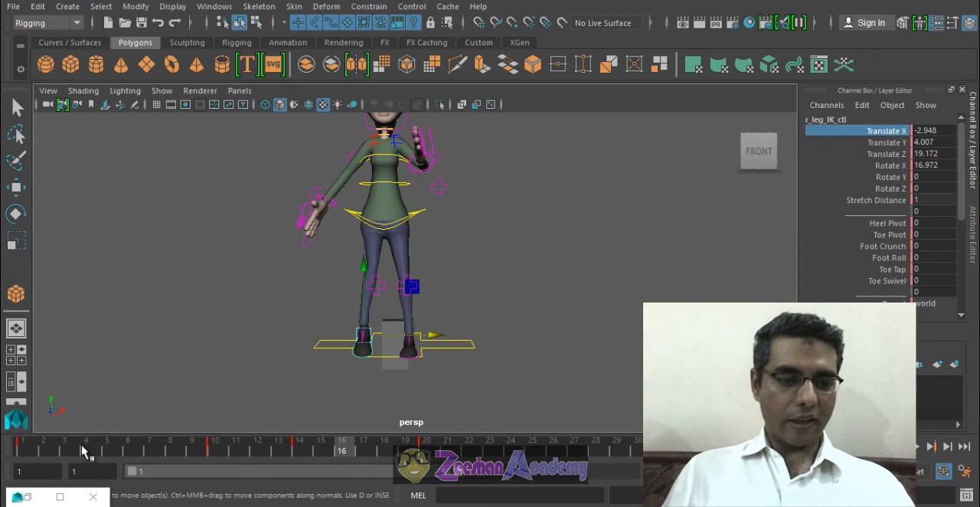
left_click_drag(82, 452, 23, 451)
left_click(425, 219)
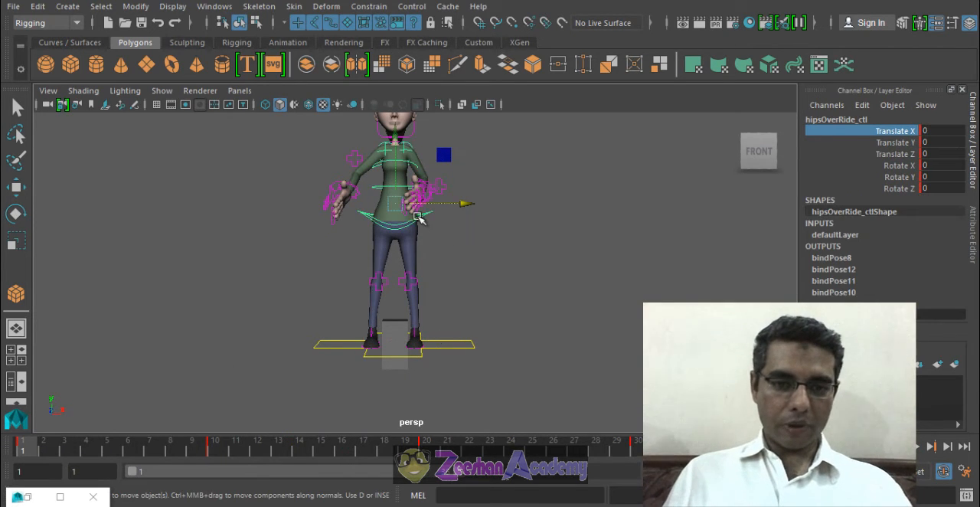
middle_click_drag(425, 222, 422, 228, "alt")
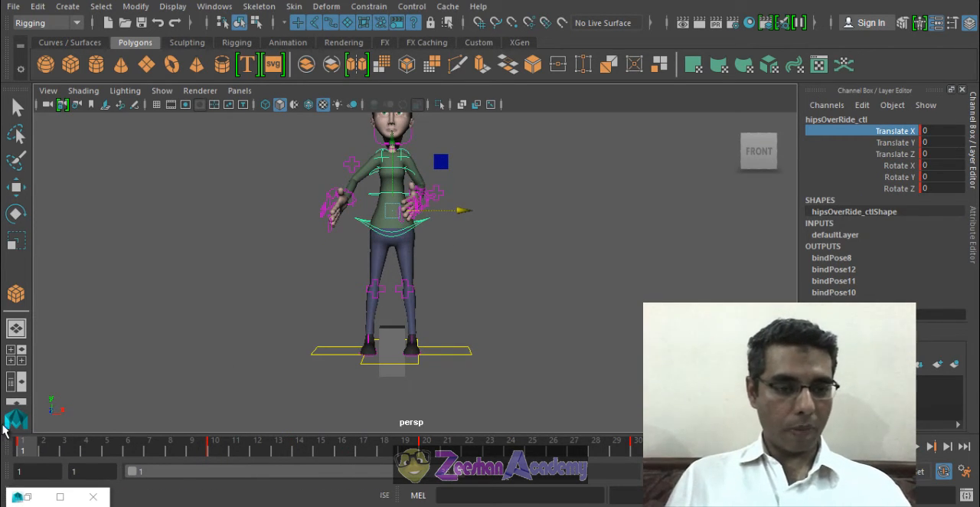
left_click_drag(34, 450, 135, 444)
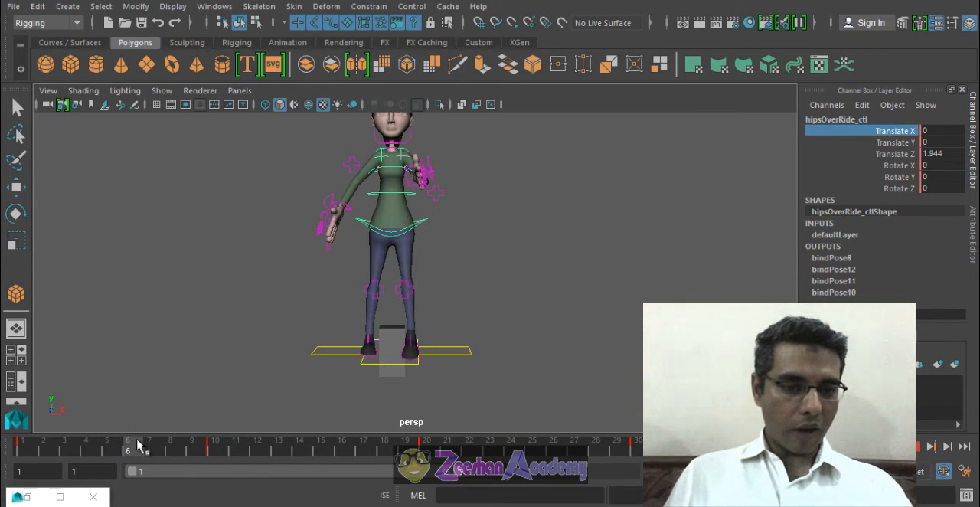
left_click_drag(462, 208, 449, 207)
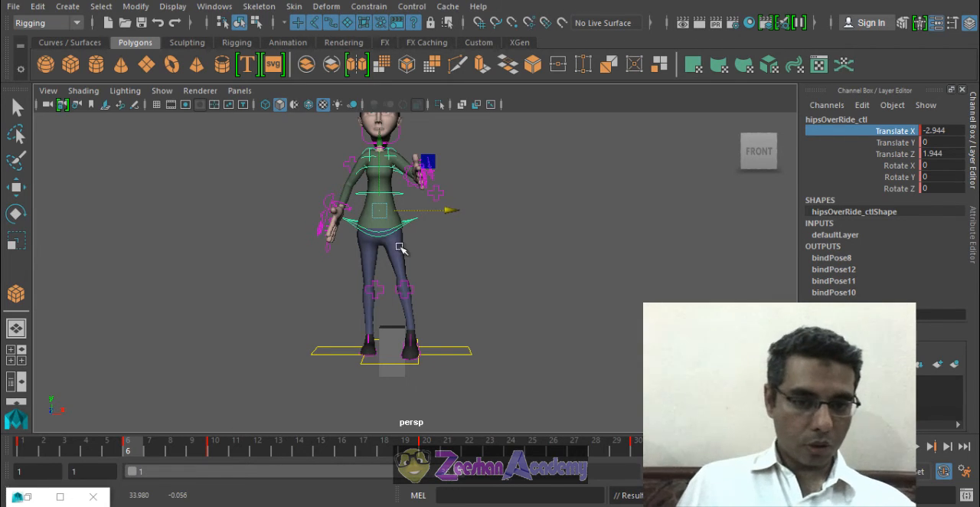
left_click_drag(447, 209, 450, 210)
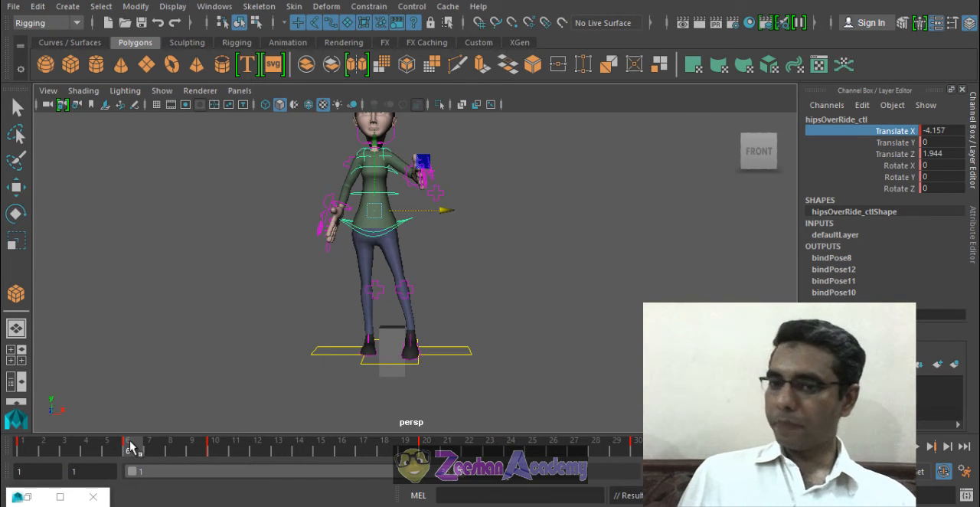
At frame 14, shift the hips override control the opposite way to Translate X about 2.047 and review the weight shift
left_click_drag(130, 446, 303, 450)
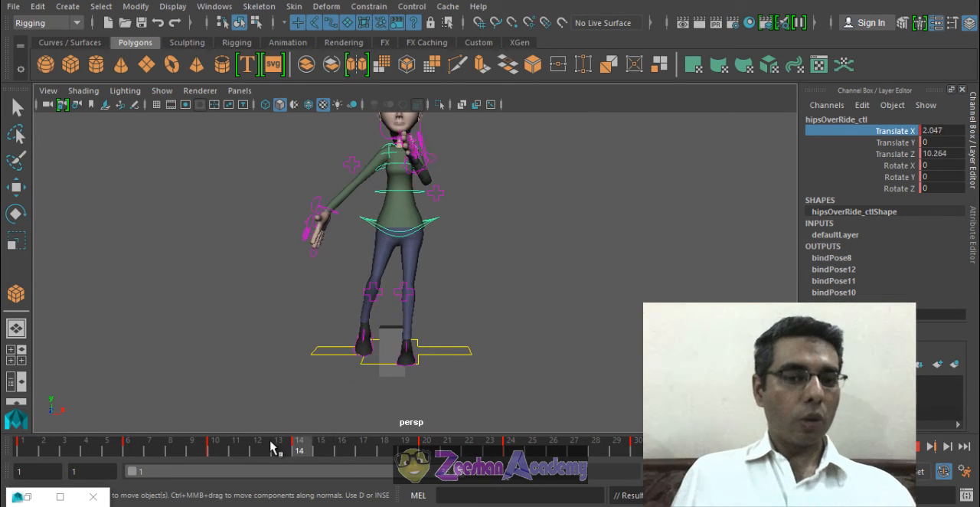
key("Escape")
left_click(114, 447)
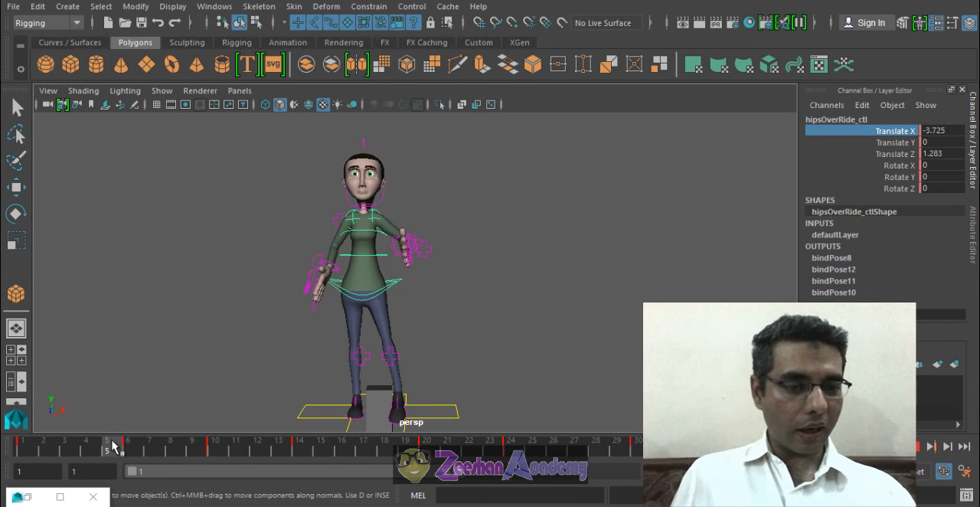
Go to frame 6 and select the upper spine IK control, spine_IK_02_ctl
left_click_drag(112, 442, 126, 442)
middle_click_drag(385, 260, 380, 287, "alt")
key("q")
left_click(375, 263)
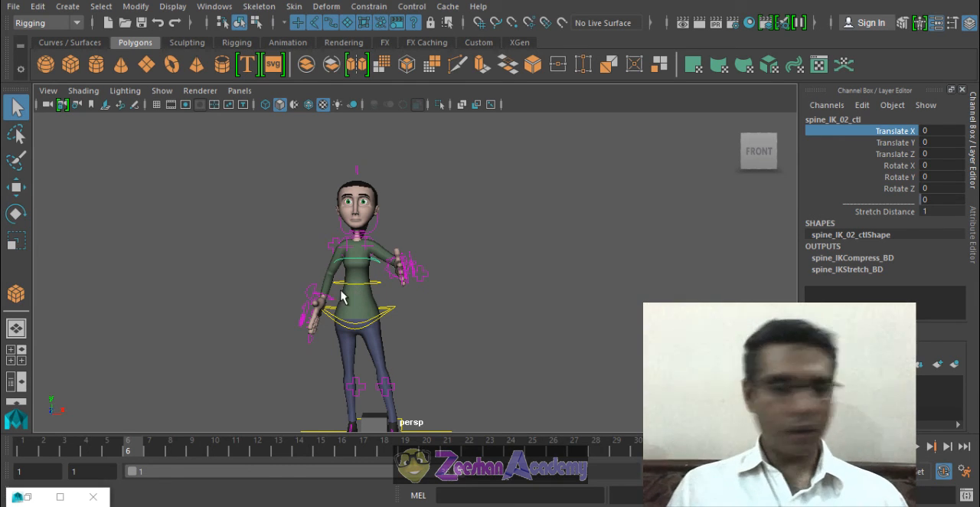
Examine the hips' side-to-side weight shift and the foot stance across frames 2 to 20, and return to frame 6
left_click_drag(432, 373, 404, 334, "alt")
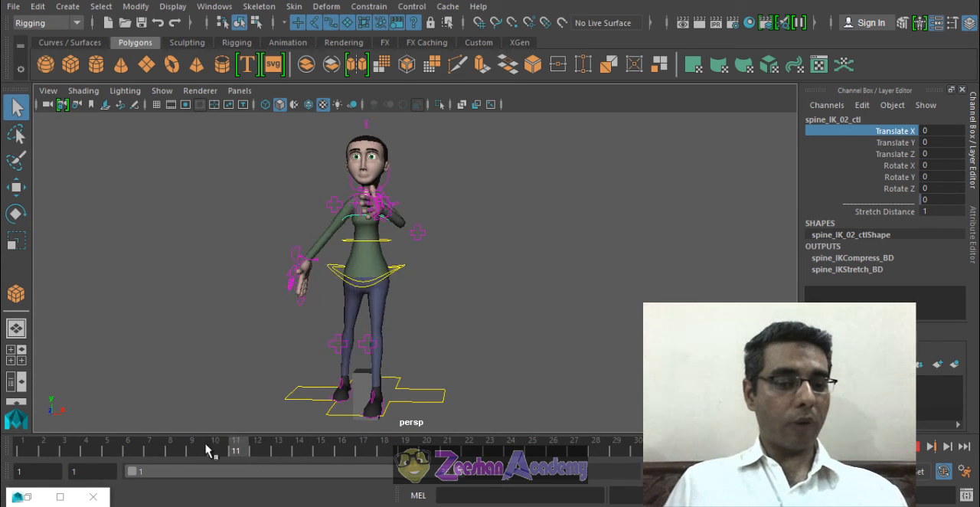
left_click_drag(426, 442, 49, 439)
left_click_drag(145, 367, 240, 286, "alt")
right_click_drag(240, 286, 291, 297, "alt")
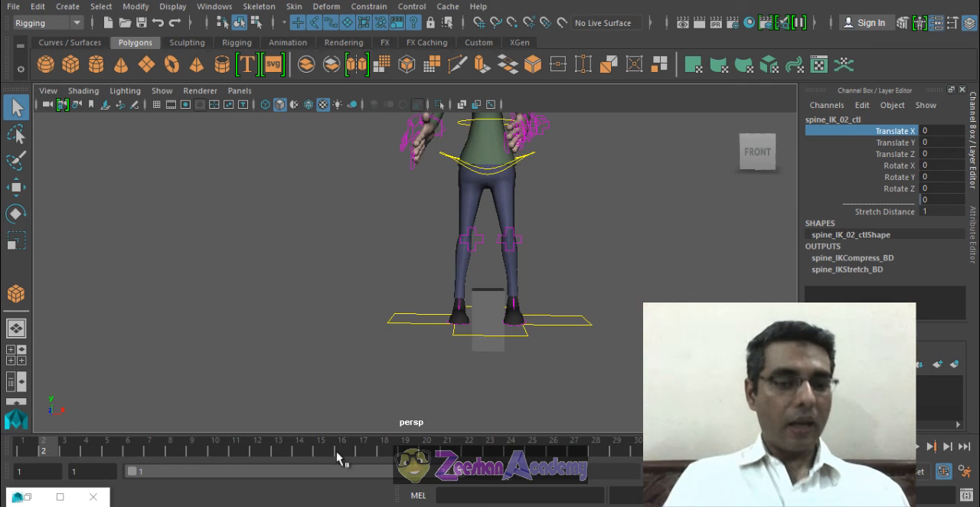
middle_click_drag(434, 265, 307, 302, "alt")
left_click_drag(125, 444, 219, 450)
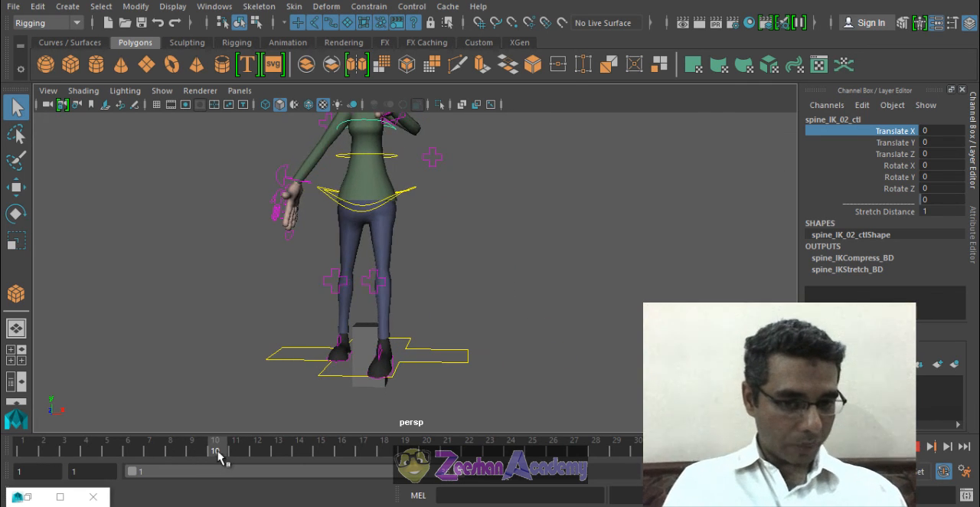
left_click(148, 453)
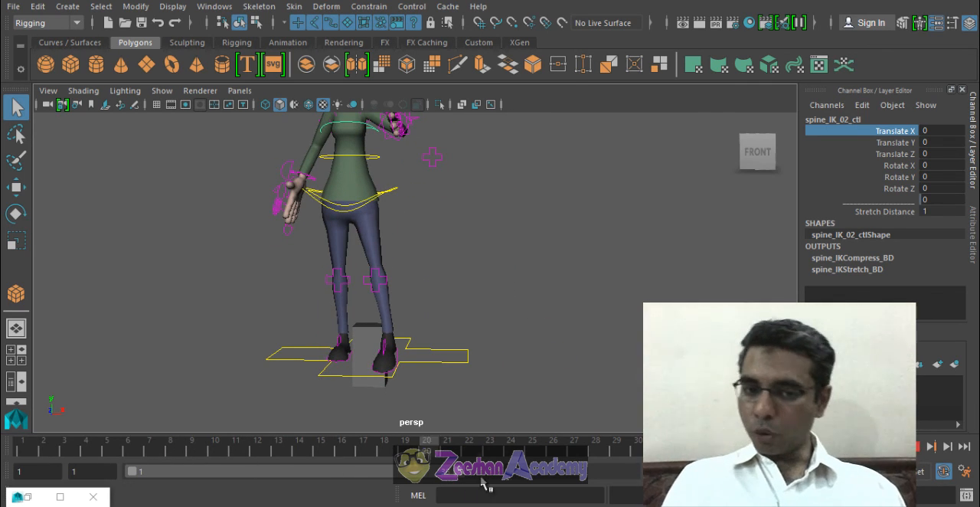
left_click_drag(484, 483, 272, 473)
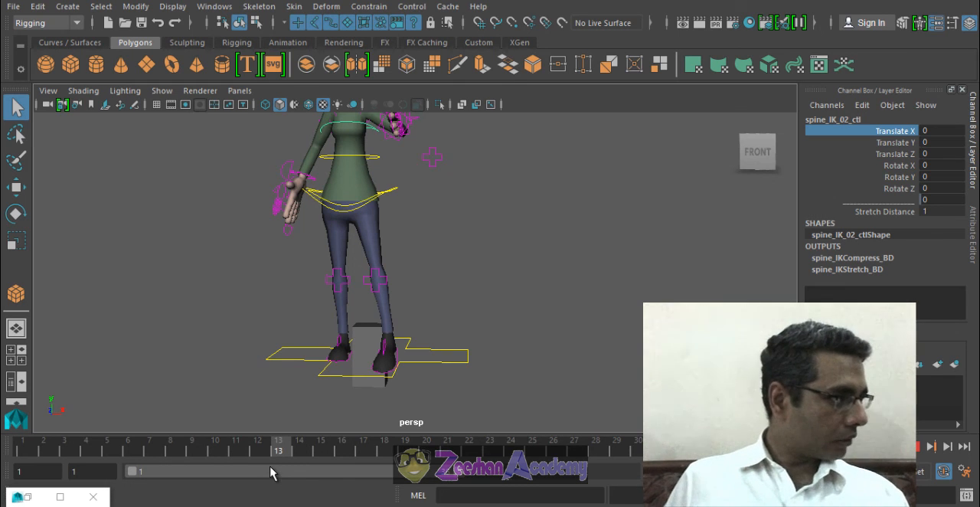
left_click_drag(236, 452, 127, 451)
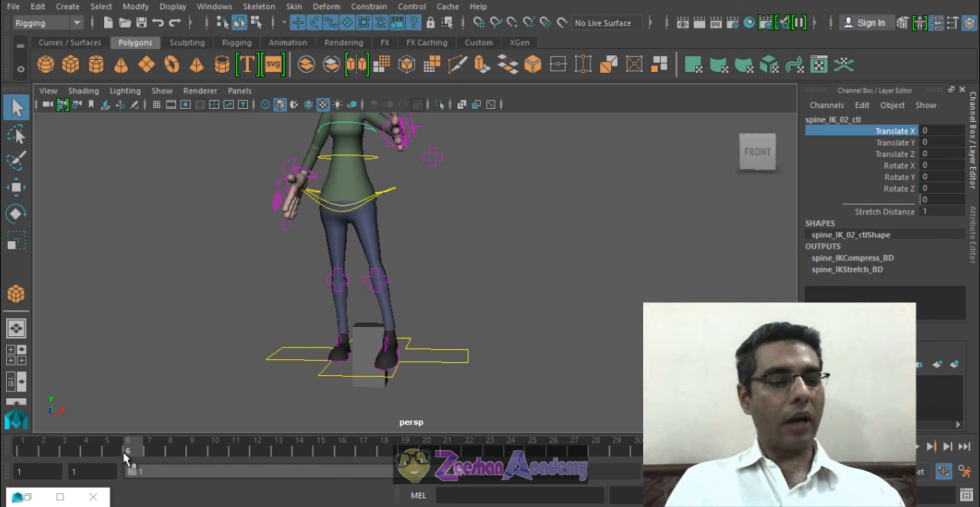
right_click(127, 452)
left_click(205, 291)
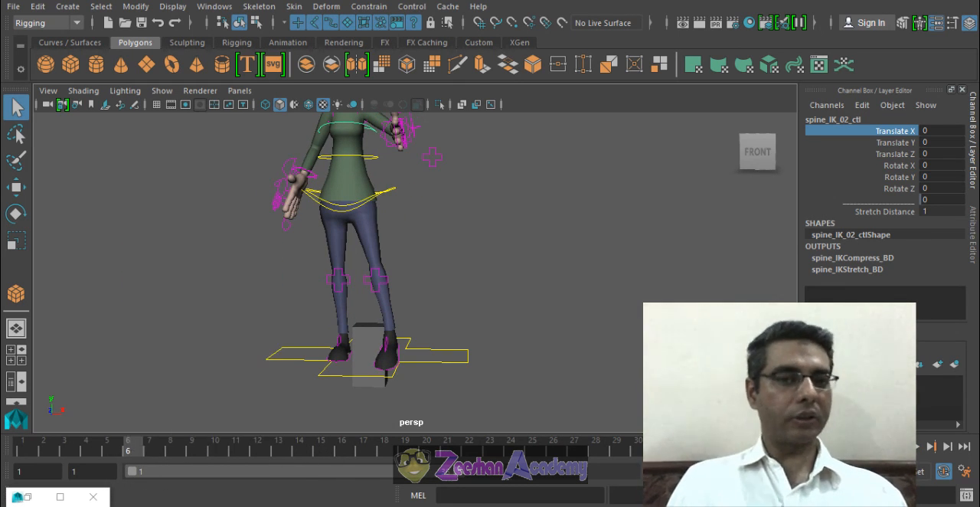